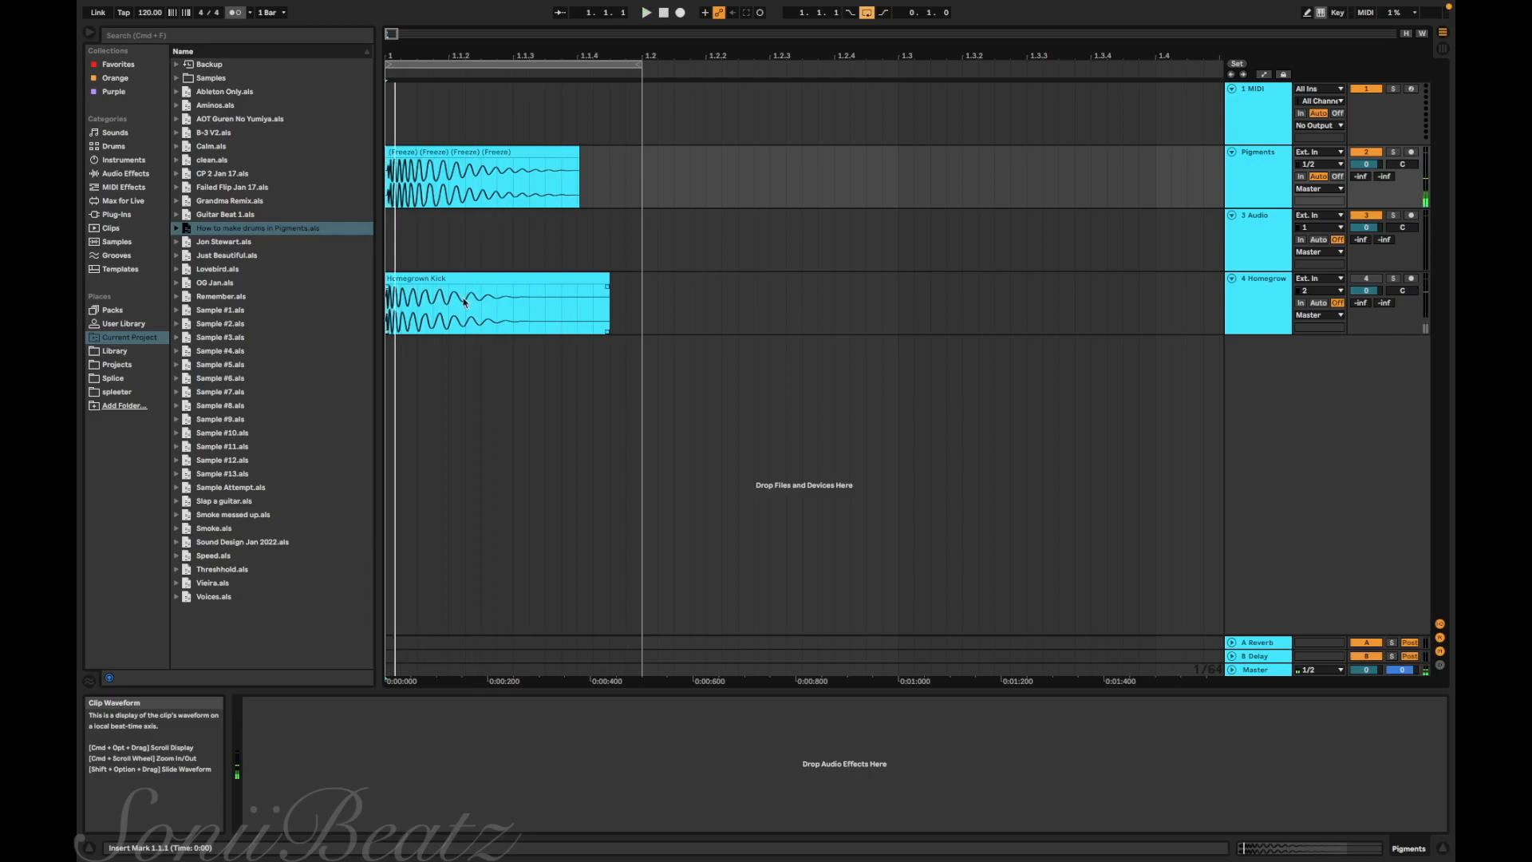
# Step: Load a Pigments instance from the Favorites collection onto a new track below the existing tracks
pyautogui.click(518, 307)
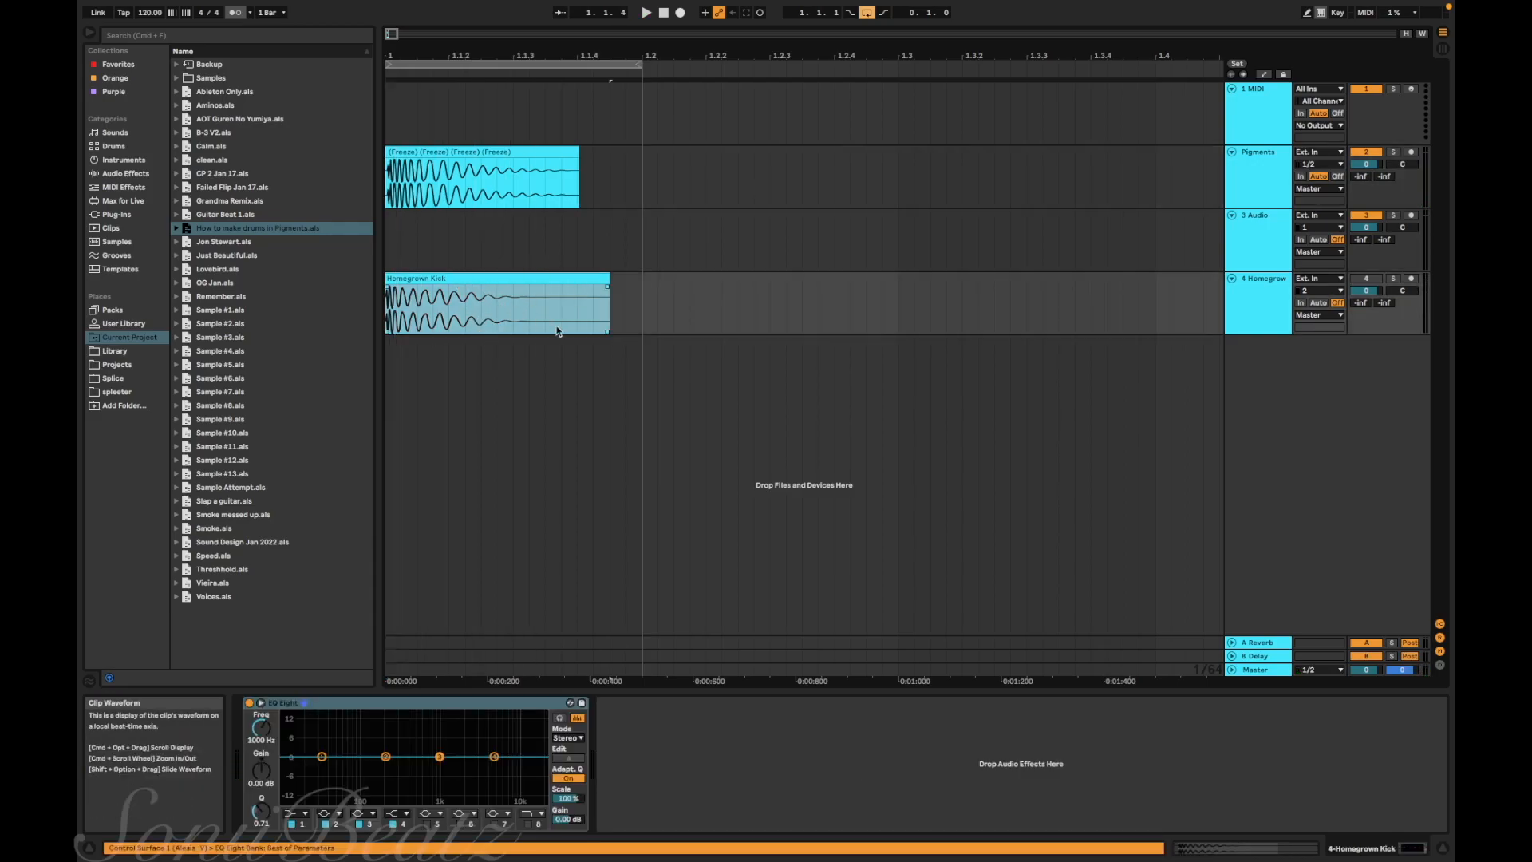
pyautogui.click(530, 184)
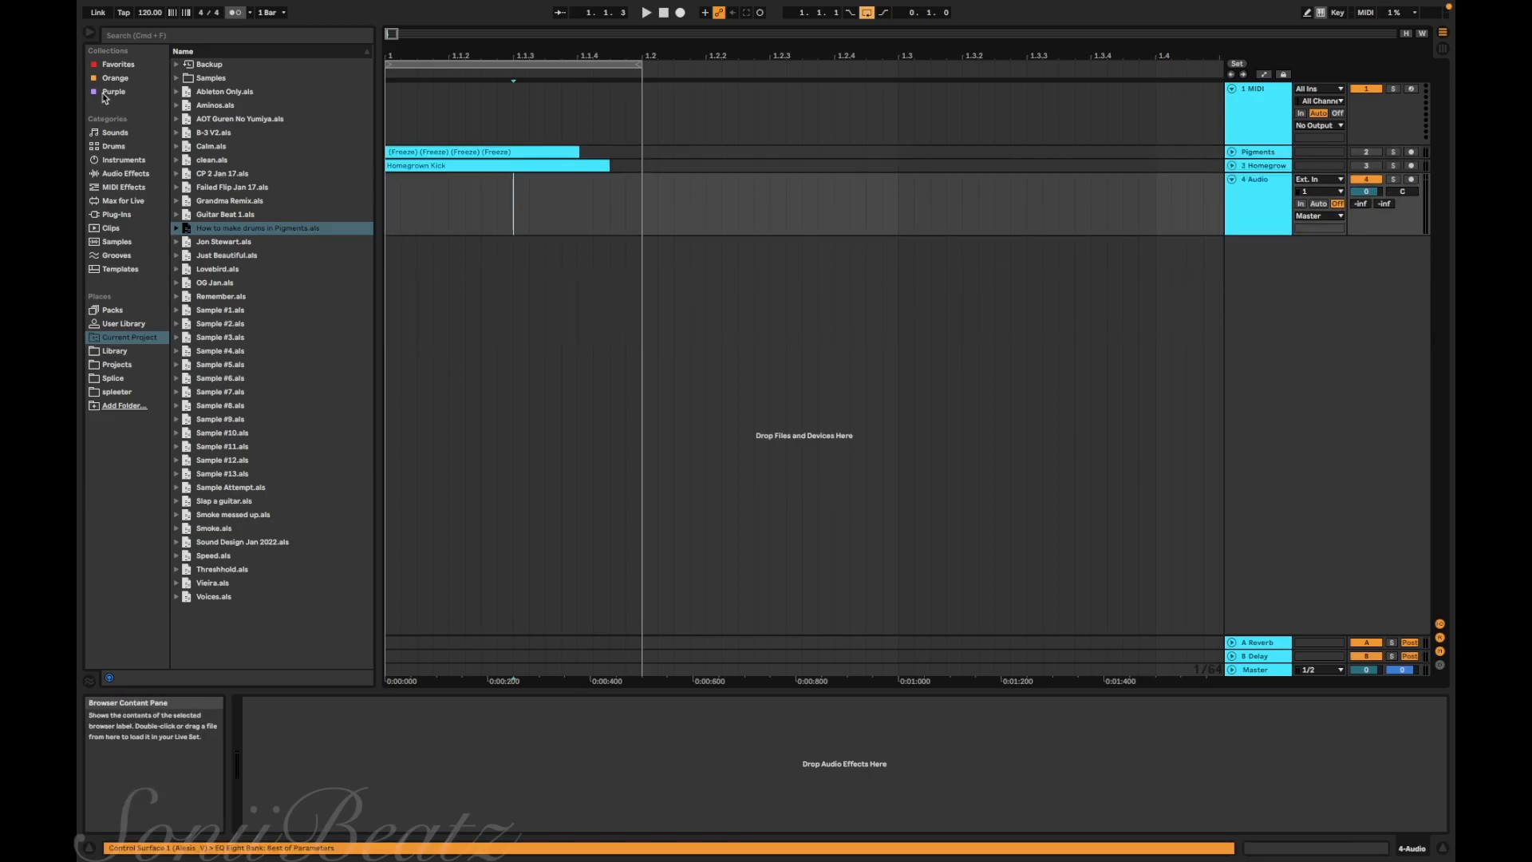
pyautogui.click(105, 67)
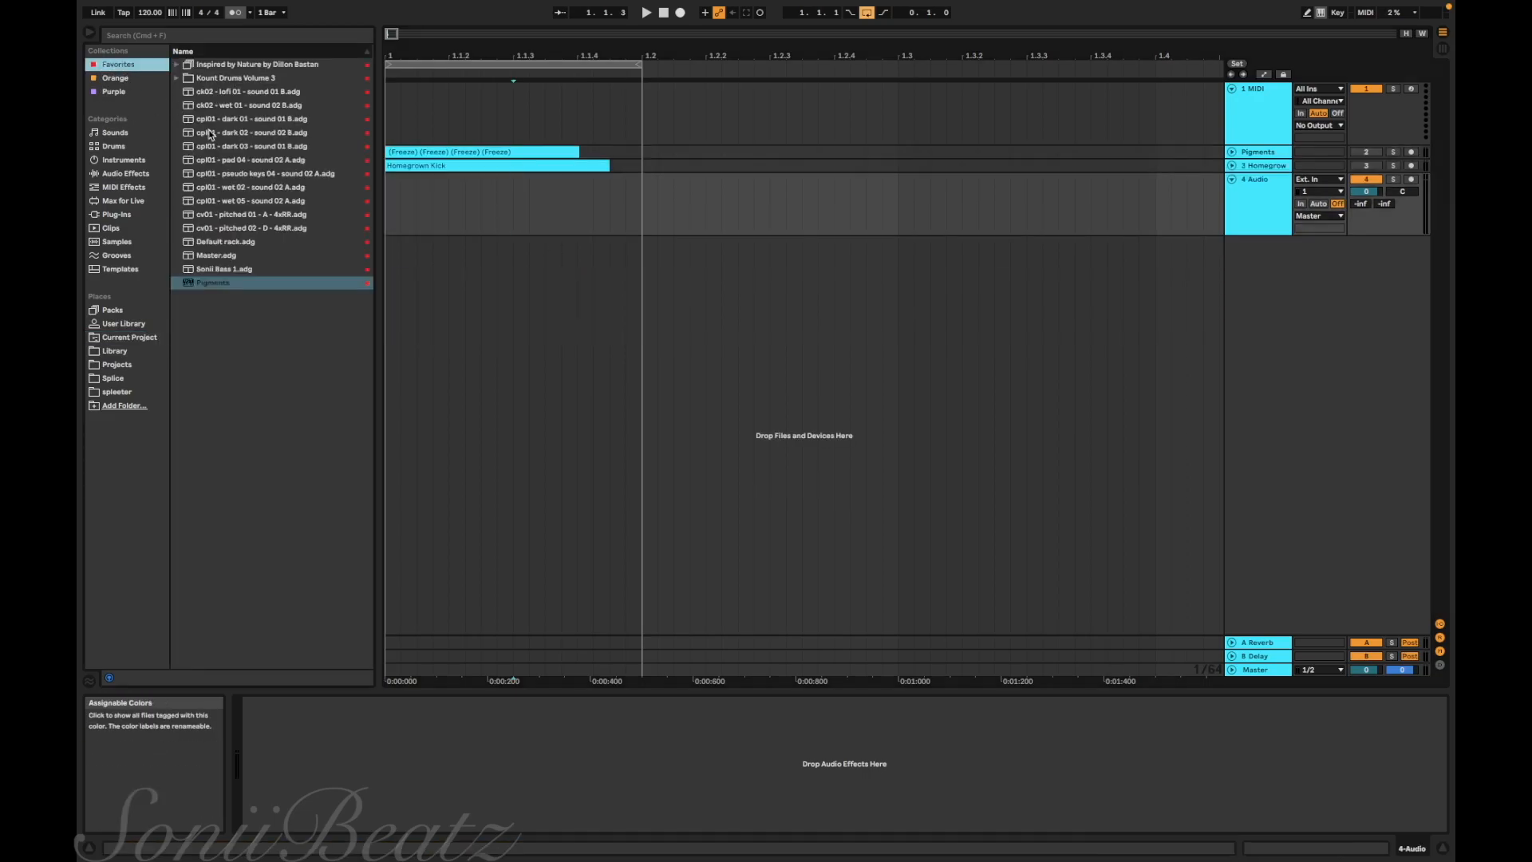
pyautogui.moveTo(206, 277); pyautogui.dragTo(428, 310)
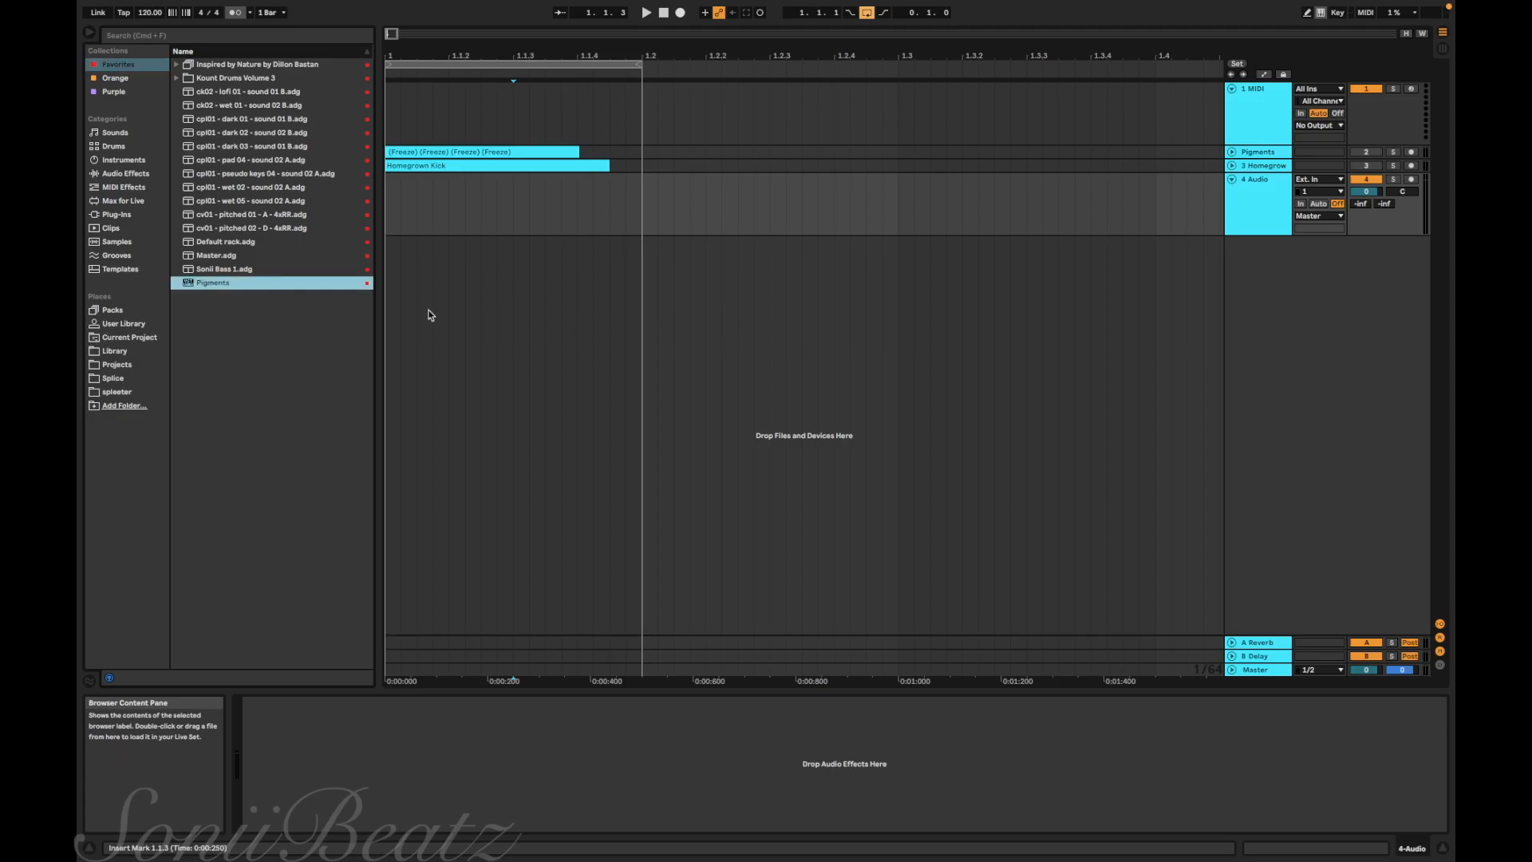
pyautogui.moveTo(429, 315); pyautogui.dragTo(429, 315)
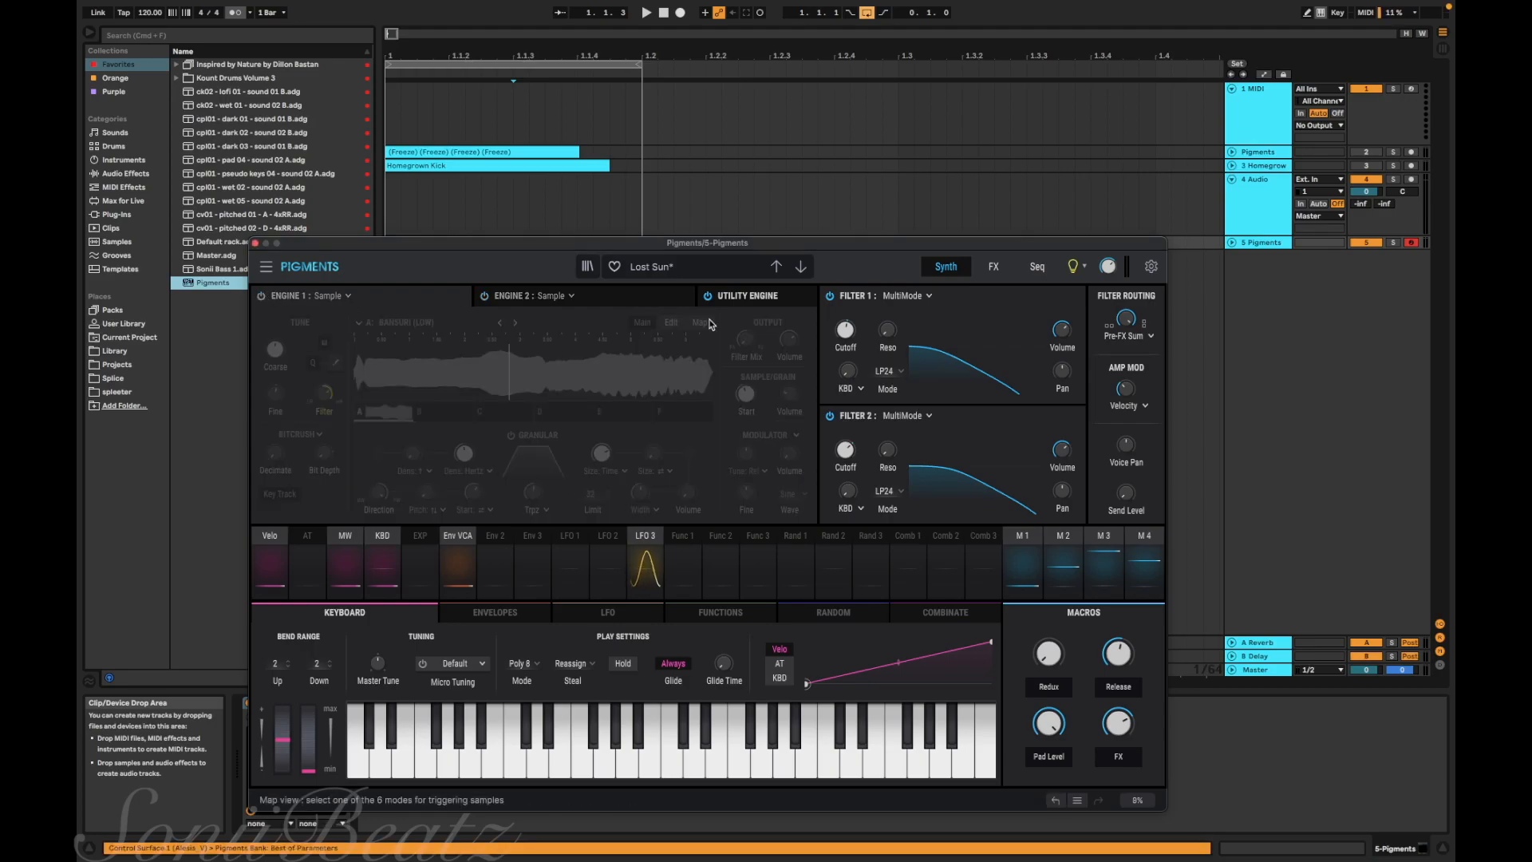
# Step: Start a new default preset in Pigments and turn off Engine 1 so only the Utility Engine's White Noise (Wide) plays
pyautogui.click(742, 295)
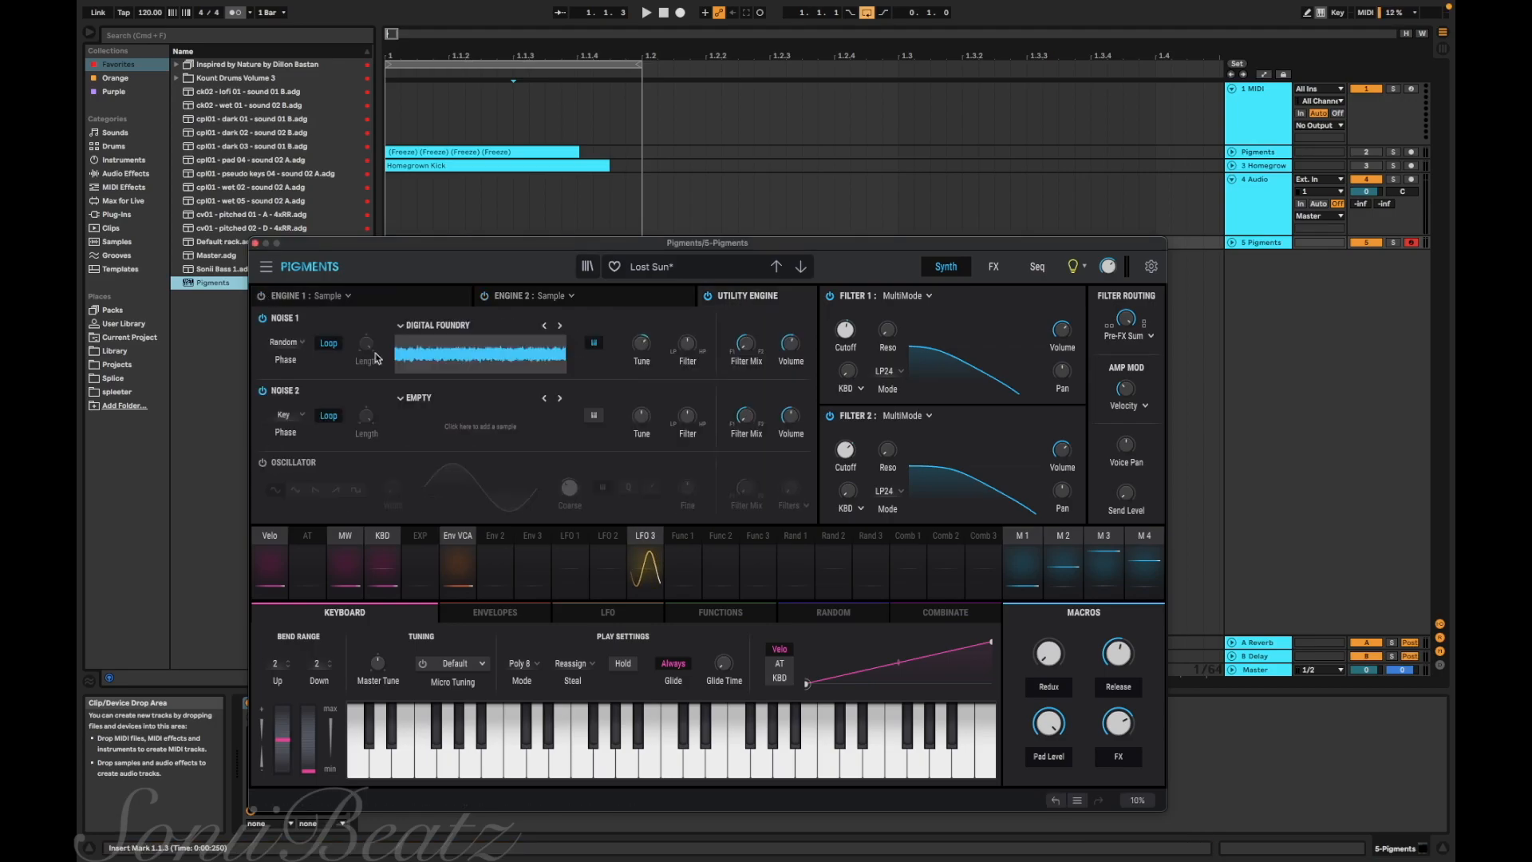
pyautogui.click(545, 295)
pyautogui.click(265, 268)
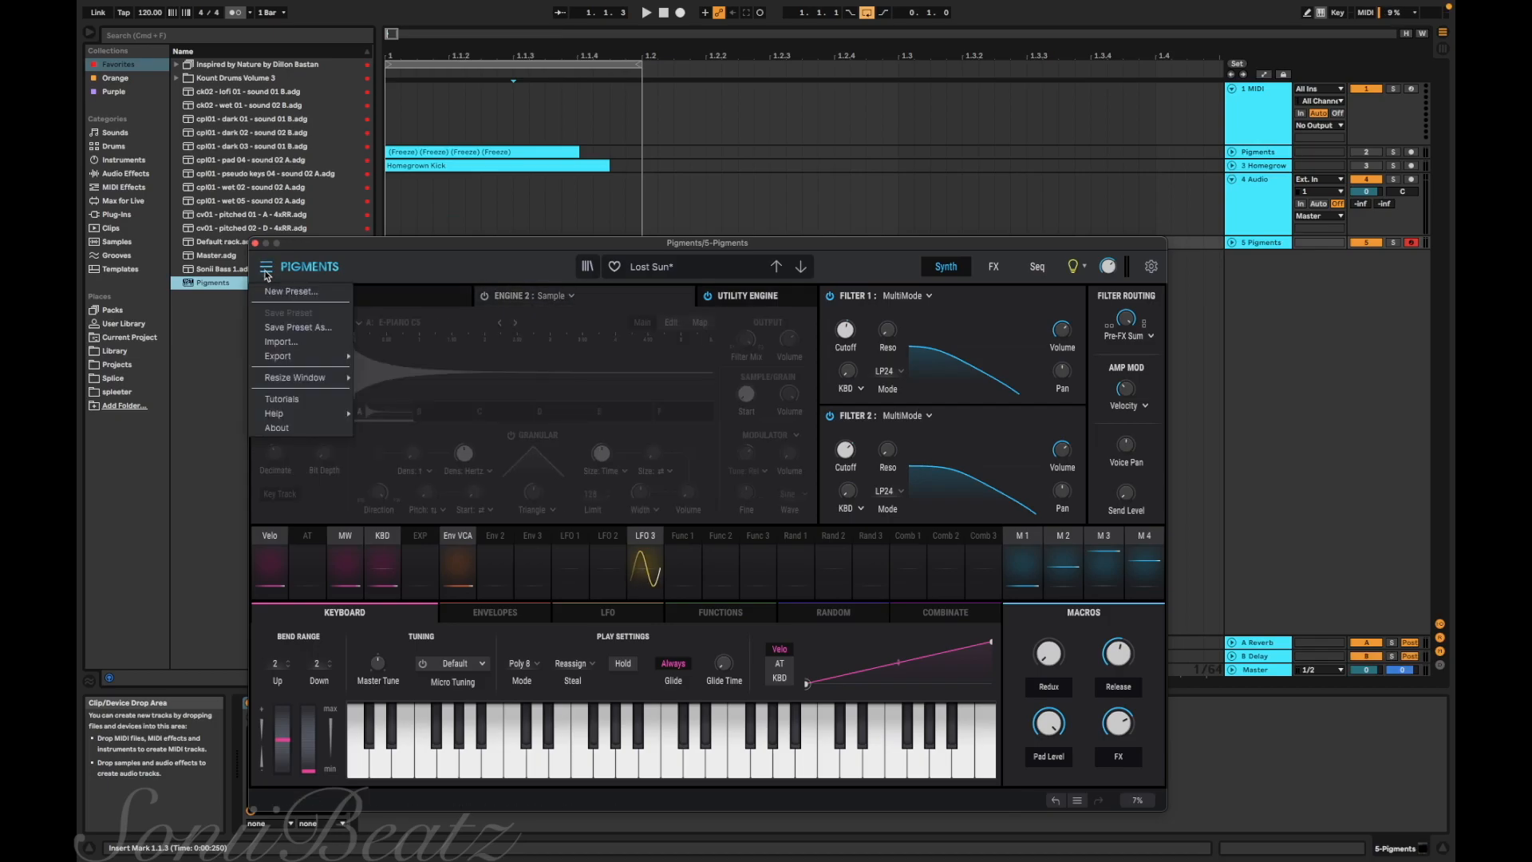
pyautogui.click(307, 292)
pyautogui.click(401, 296)
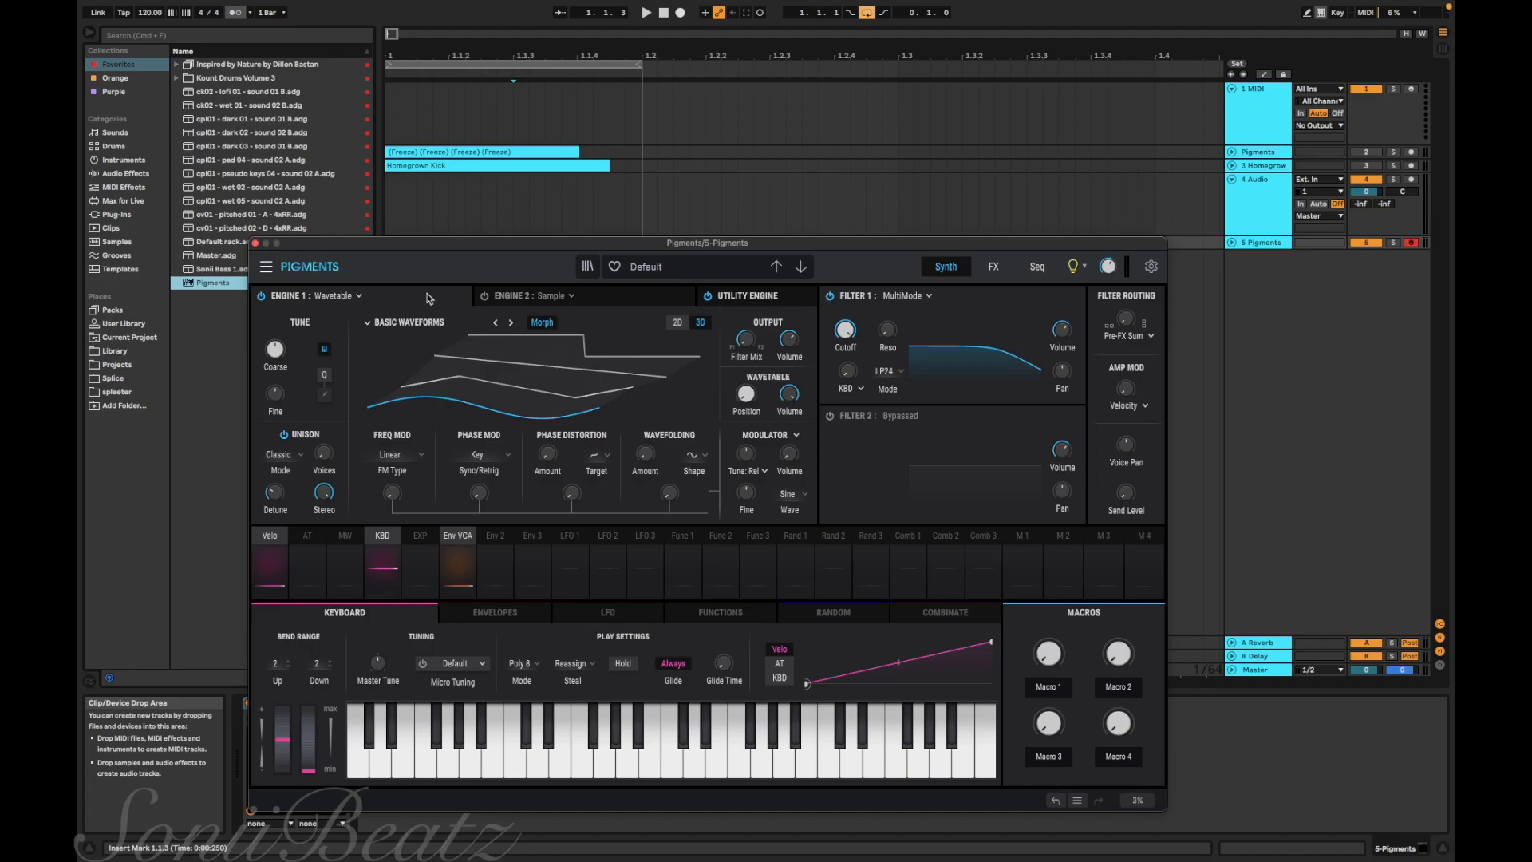
pyautogui.click(263, 296)
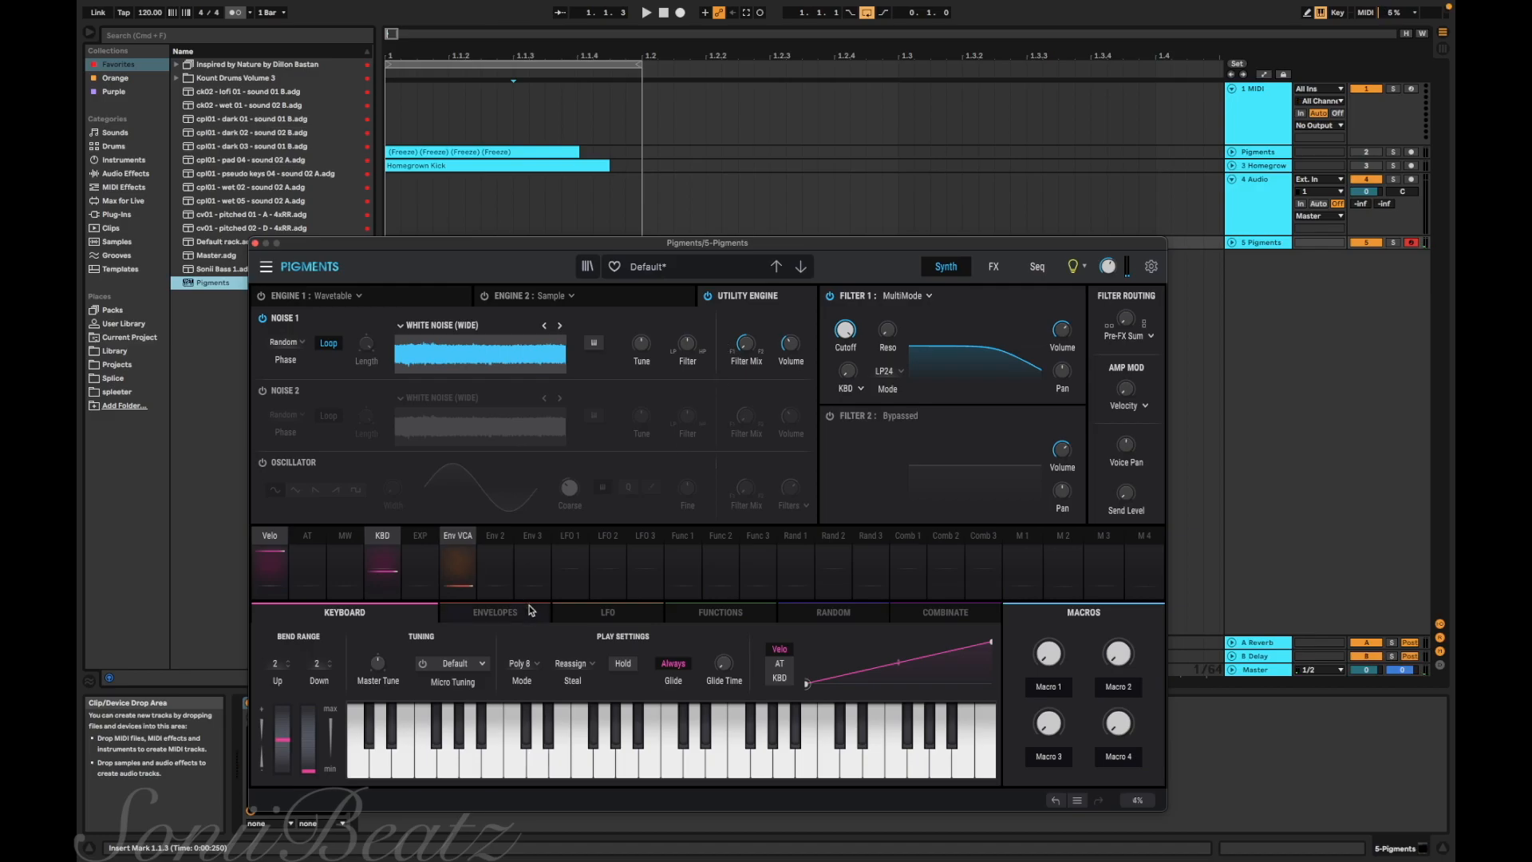
# Step: Switch Env VCA to ADR mode and shape it with minimum attack, a short decay to a low point and a short release
pyautogui.click(495, 612)
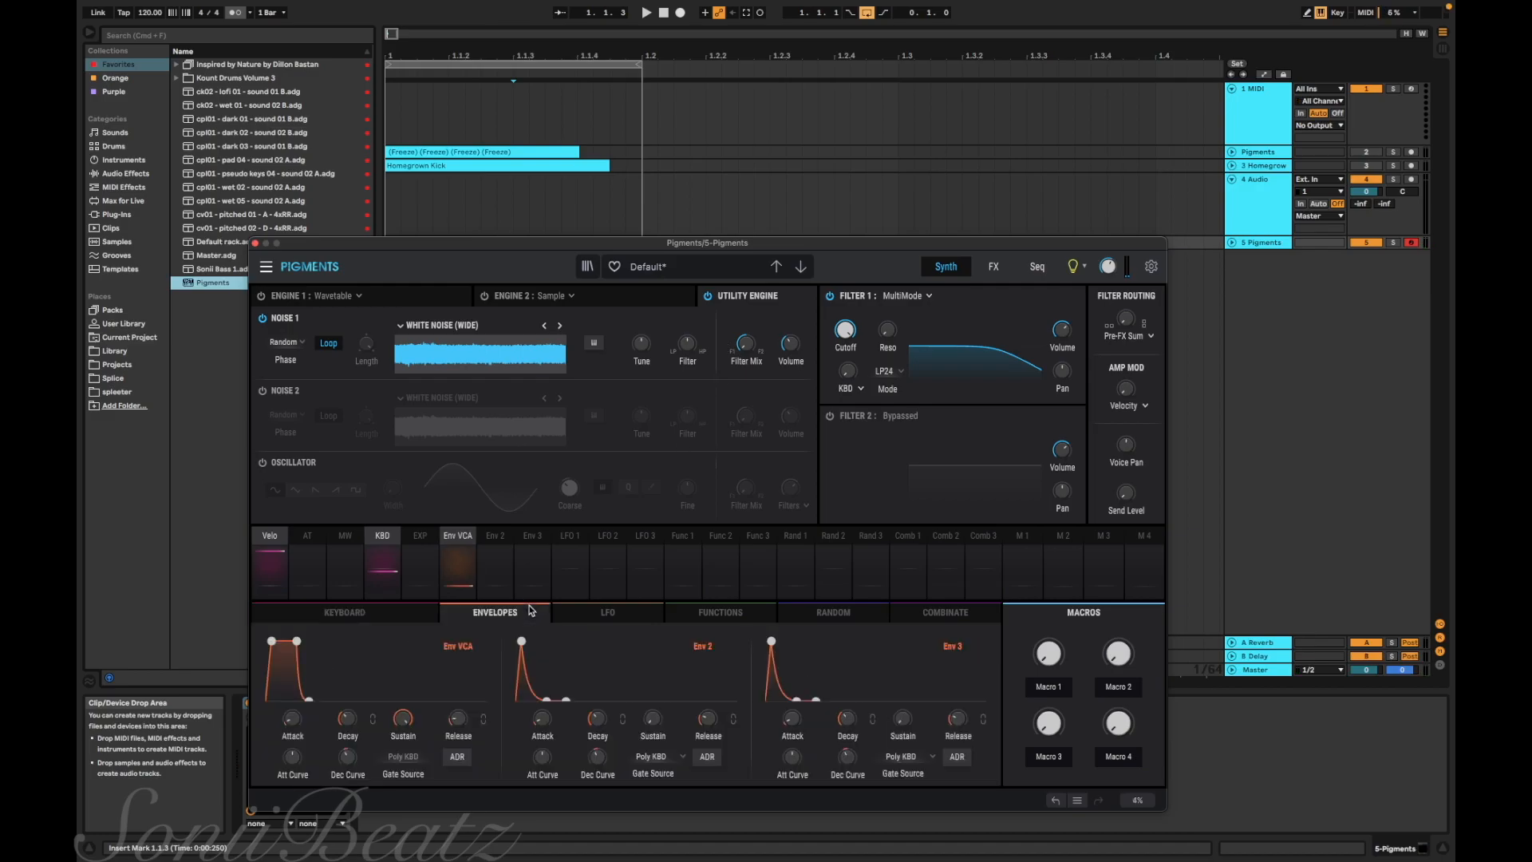
pyautogui.click(458, 756)
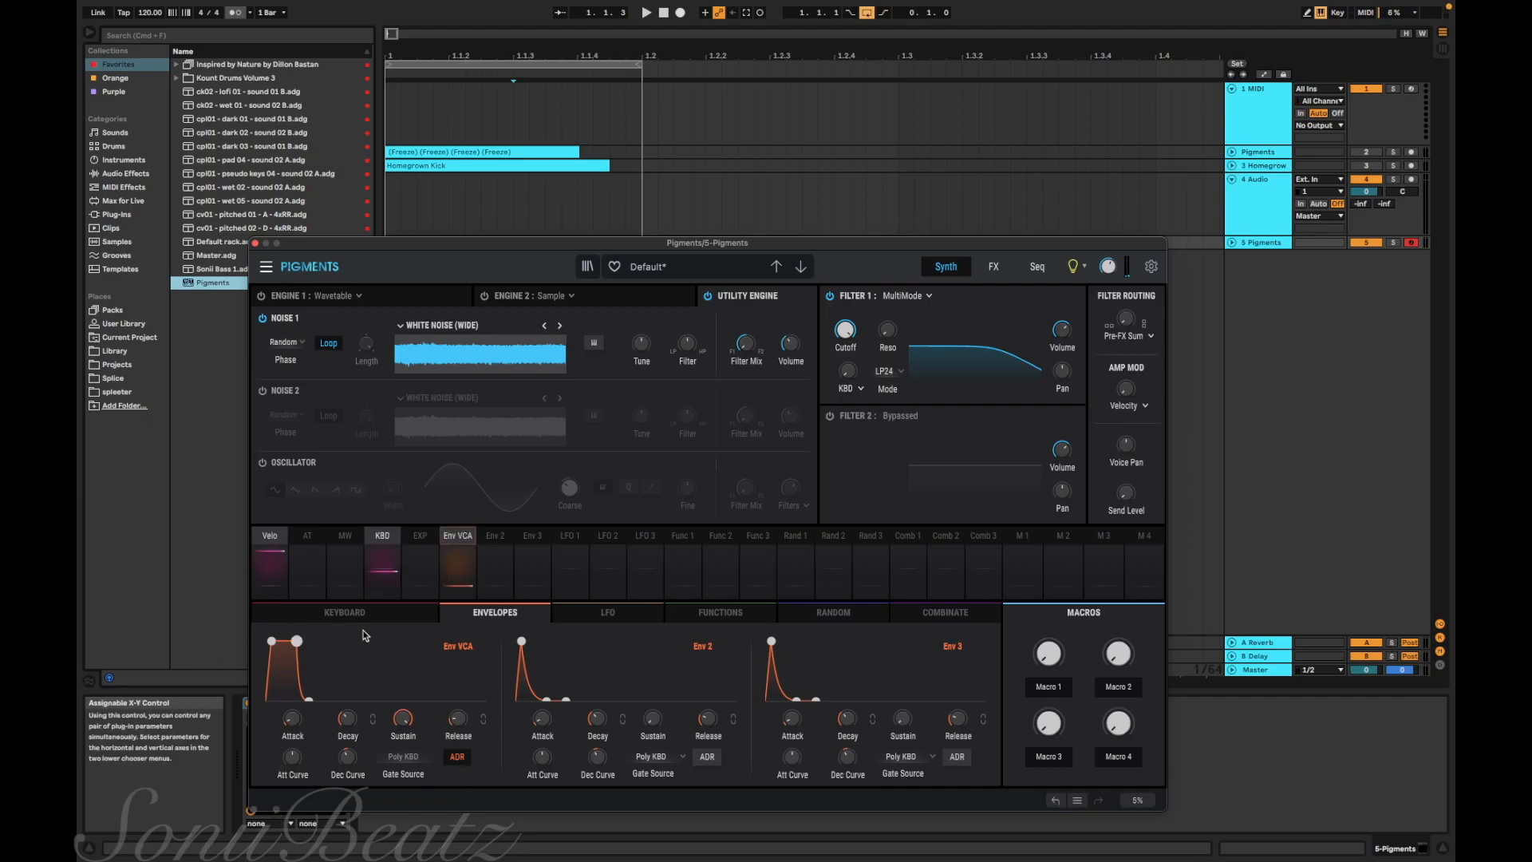
pyautogui.moveTo(295, 647); pyautogui.dragTo(297, 706)
pyautogui.moveTo(272, 643); pyautogui.dragTo(254, 645)
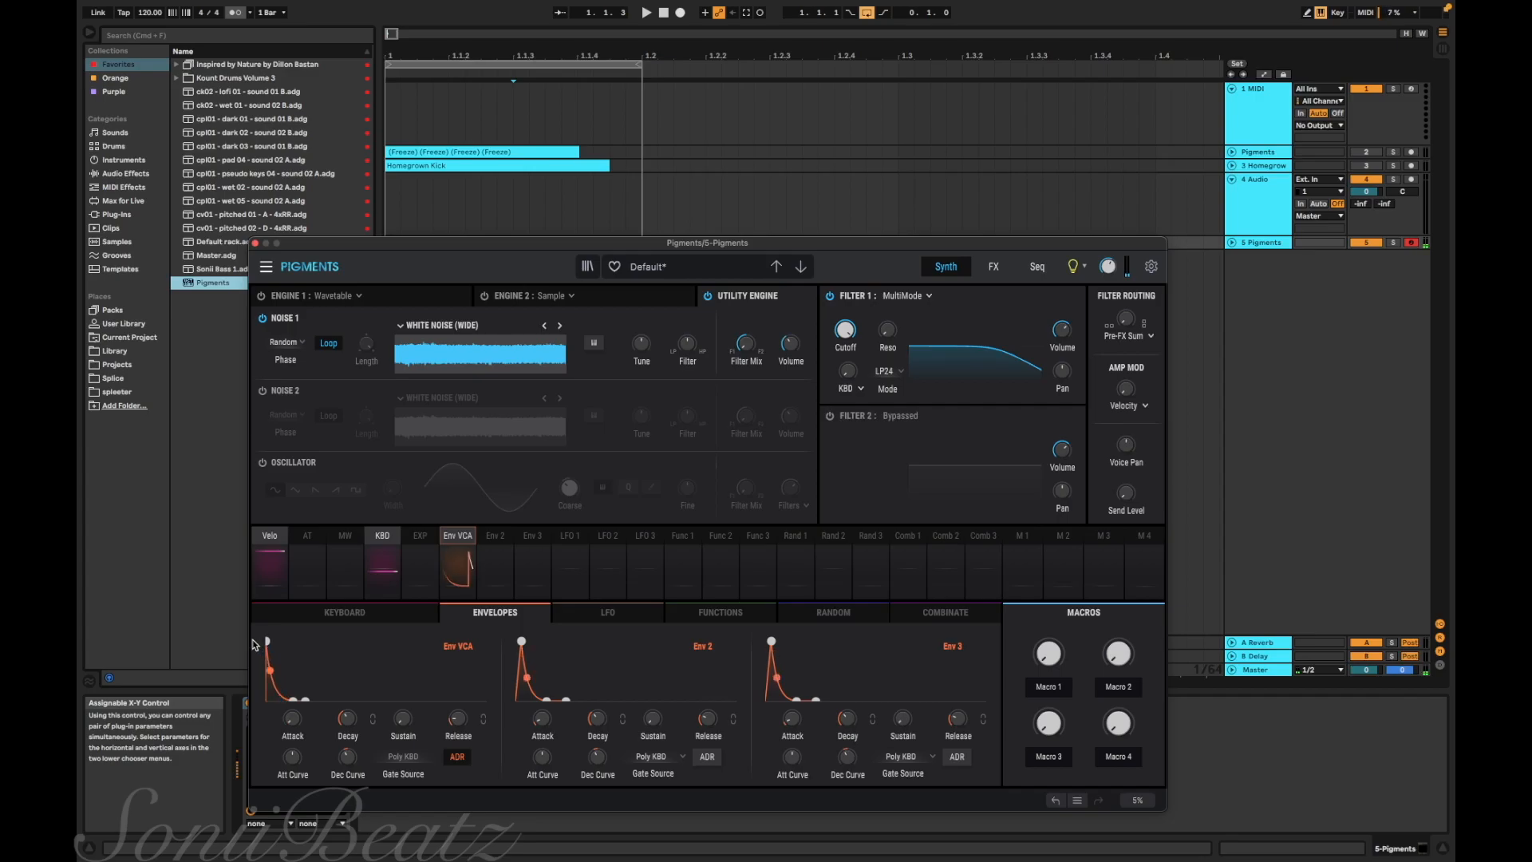
pyautogui.moveTo(292, 701); pyautogui.dragTo(290, 694)
pyautogui.moveTo(456, 721)
pyautogui.mouseDown()
pyautogui.moveTo(455, 750)
pyautogui.moveTo(458, 723)
pyautogui.mouseUp()
pyautogui.moveTo(473, 710)
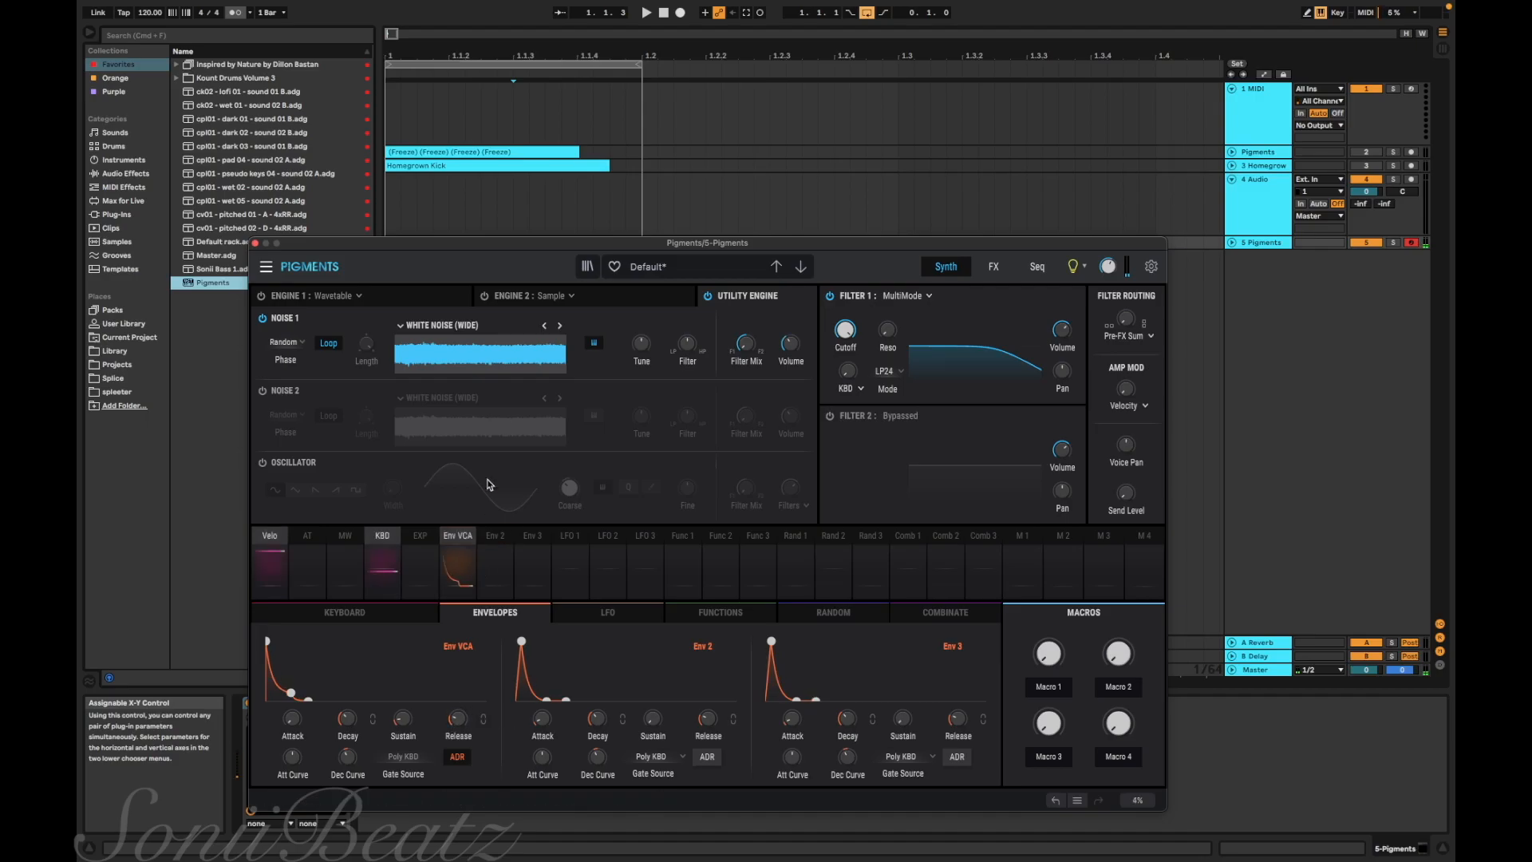
# Step: Retune Noise 1's White Noise (Wide) with its keyboard tracking on
pyautogui.moveTo(640, 345); pyautogui.dragTo(640, 350)
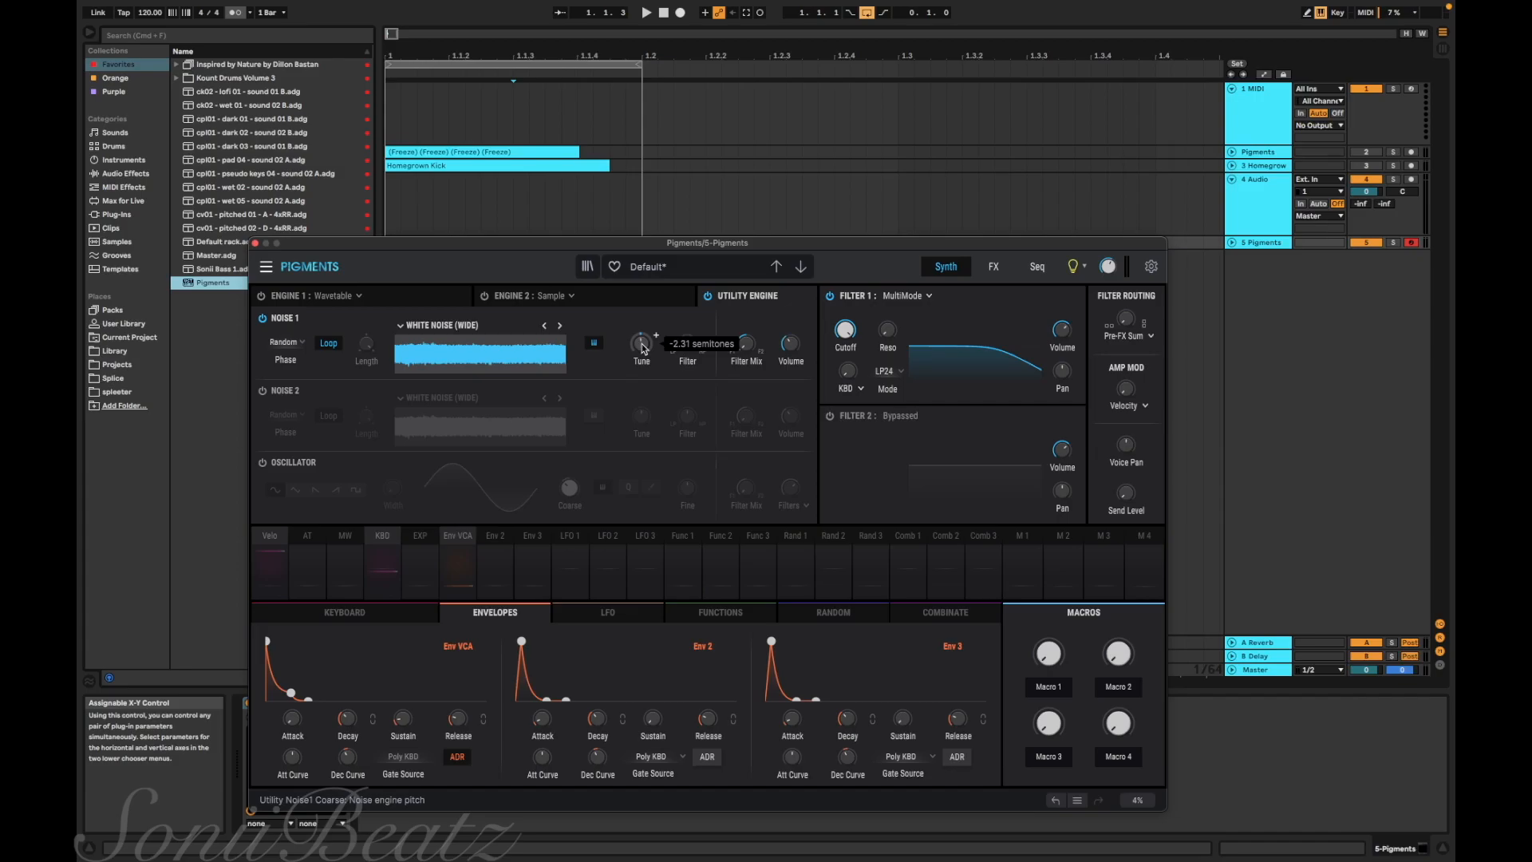
pyautogui.moveTo(641, 350); pyautogui.dragTo(679, 204)
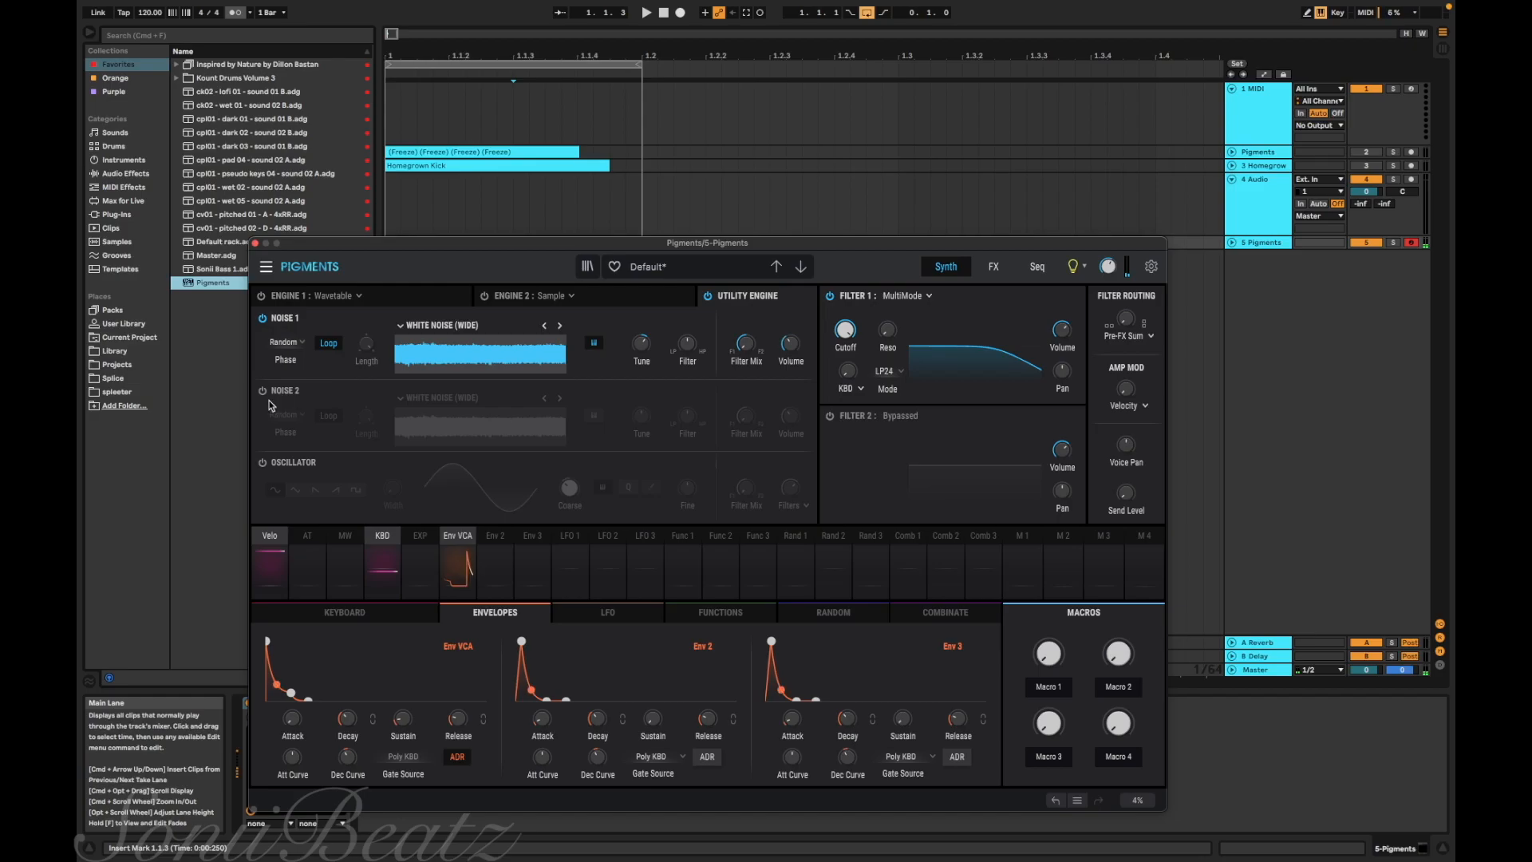
# Step: Enable Noise 2, browse its Digital and Hardware samples, and load Phasing Value from the Digital category
pyautogui.click(262, 392)
pyautogui.click(443, 397)
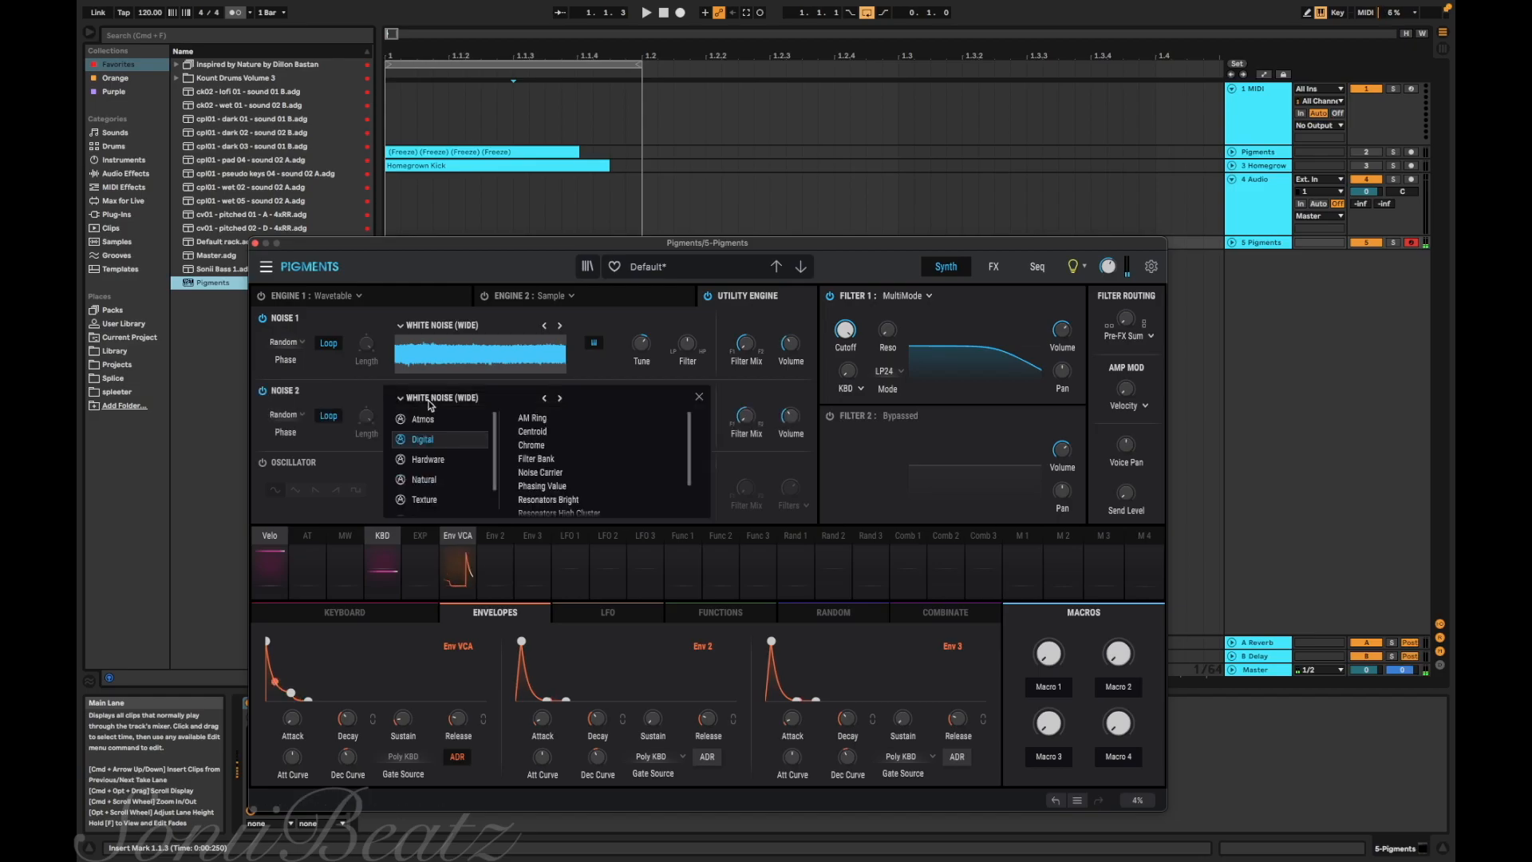
pyautogui.scroll(-3, 562, 454)
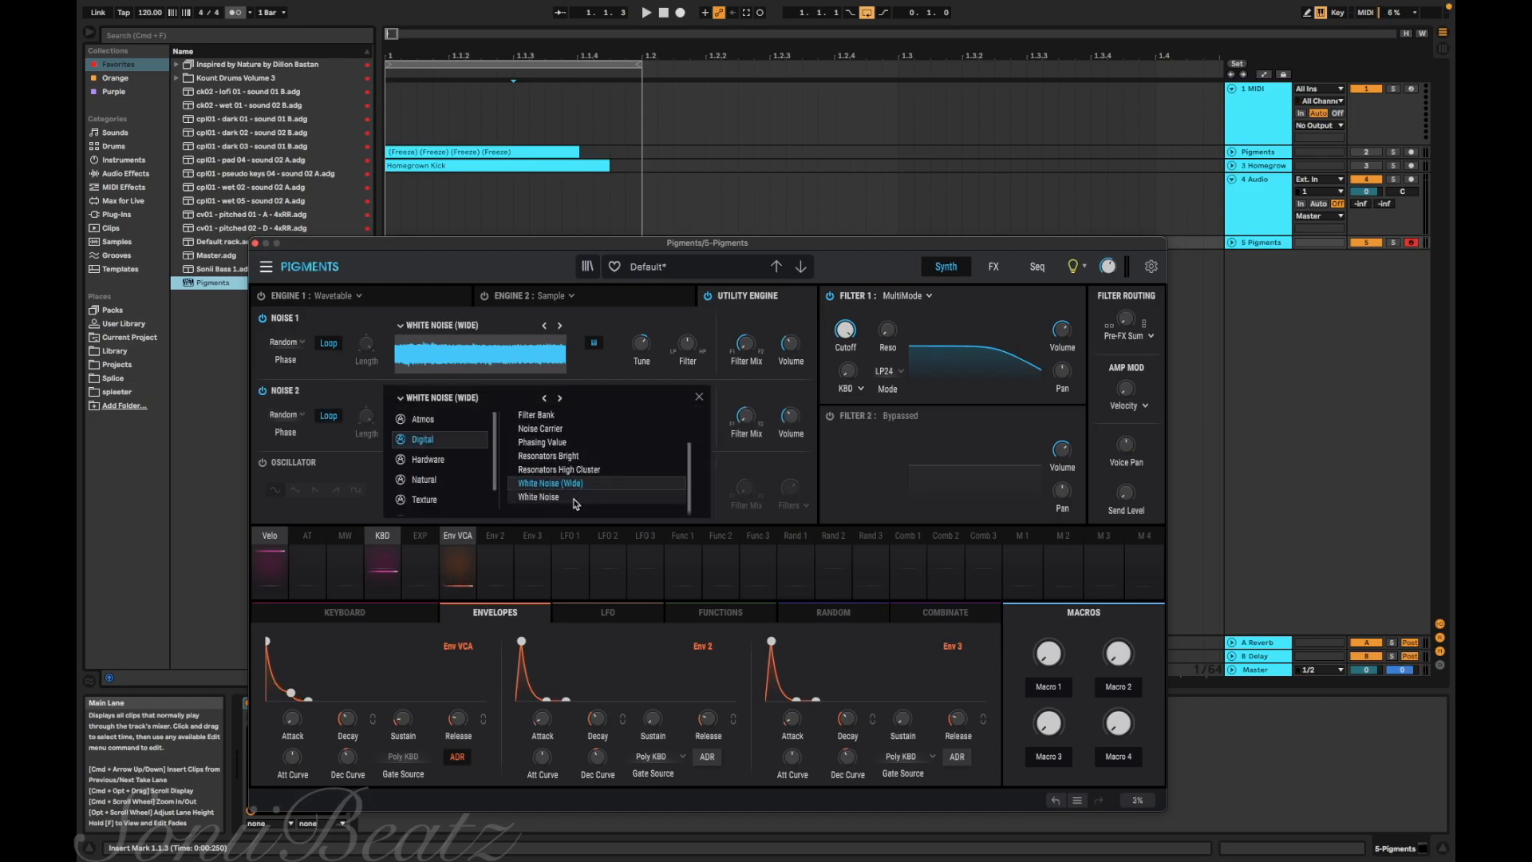
pyautogui.scroll(3, 574, 503)
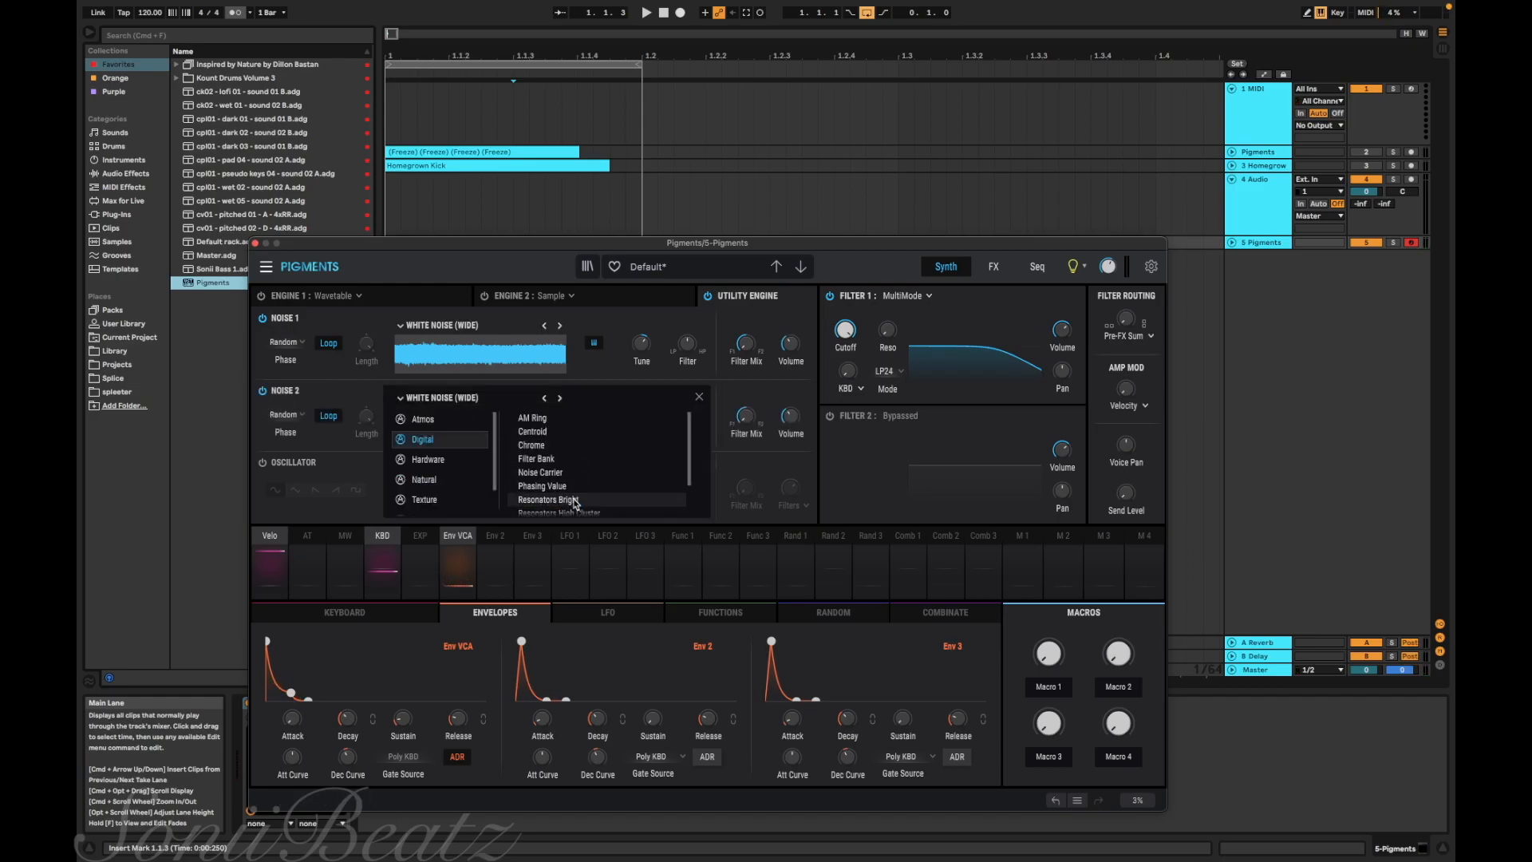
pyautogui.click(429, 461)
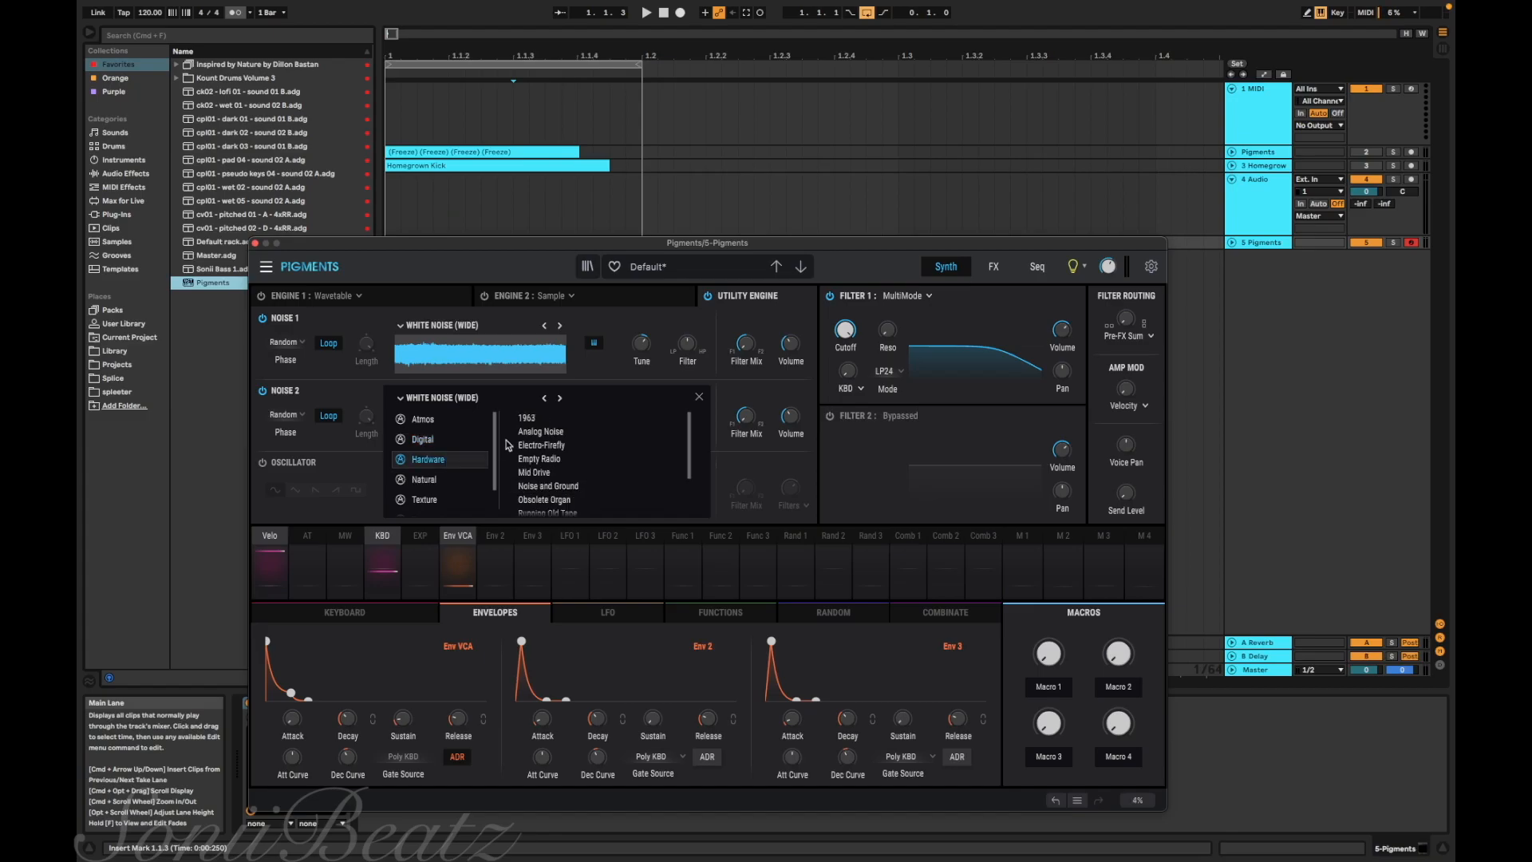
pyautogui.scroll(-2, 443, 458)
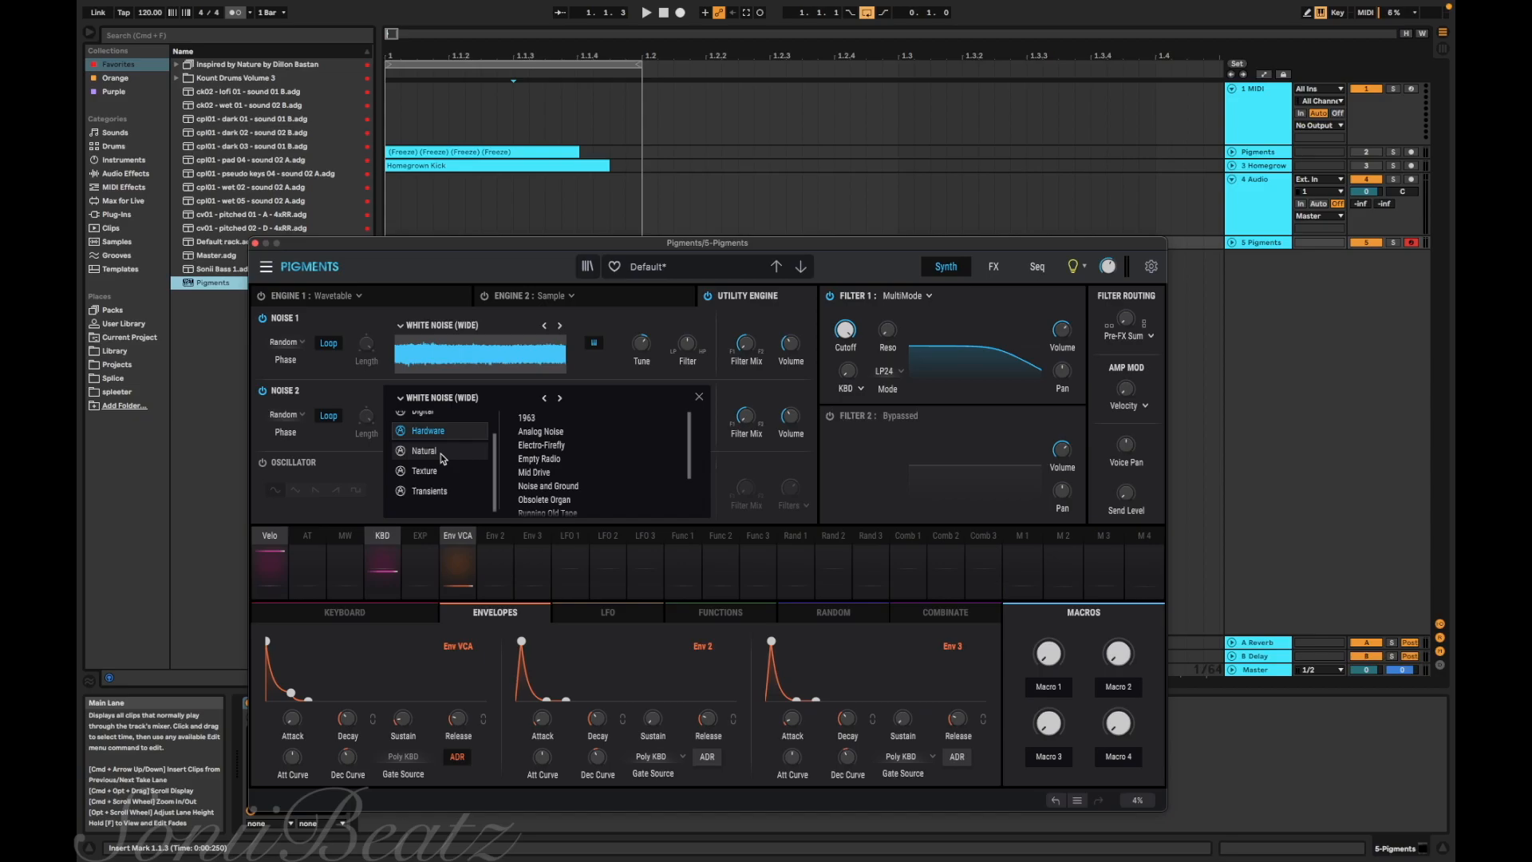
pyautogui.scroll(5, 572, 459)
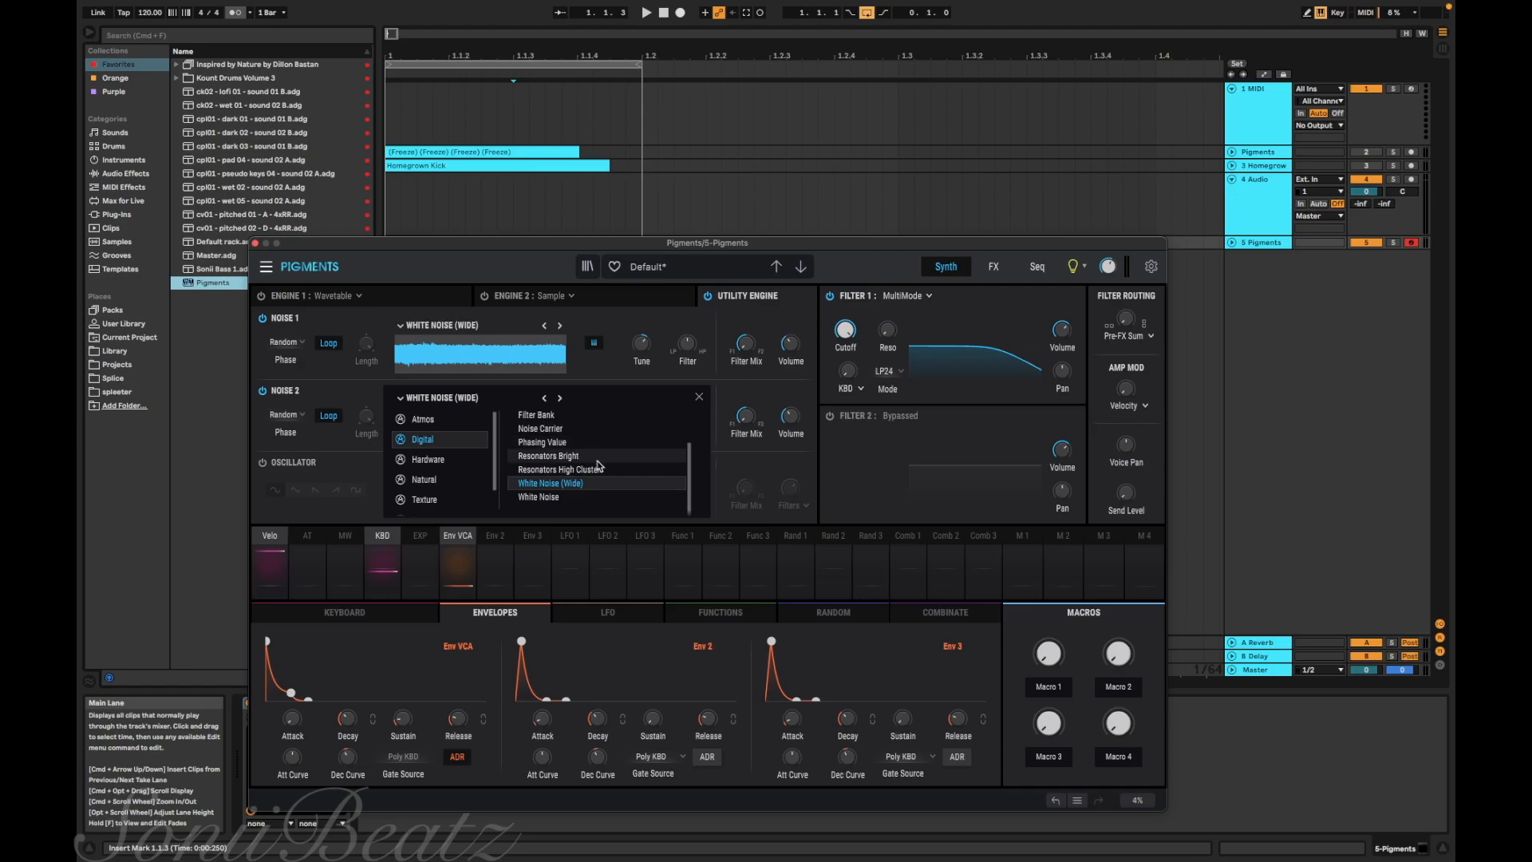
pyautogui.doubleClick(583, 442)
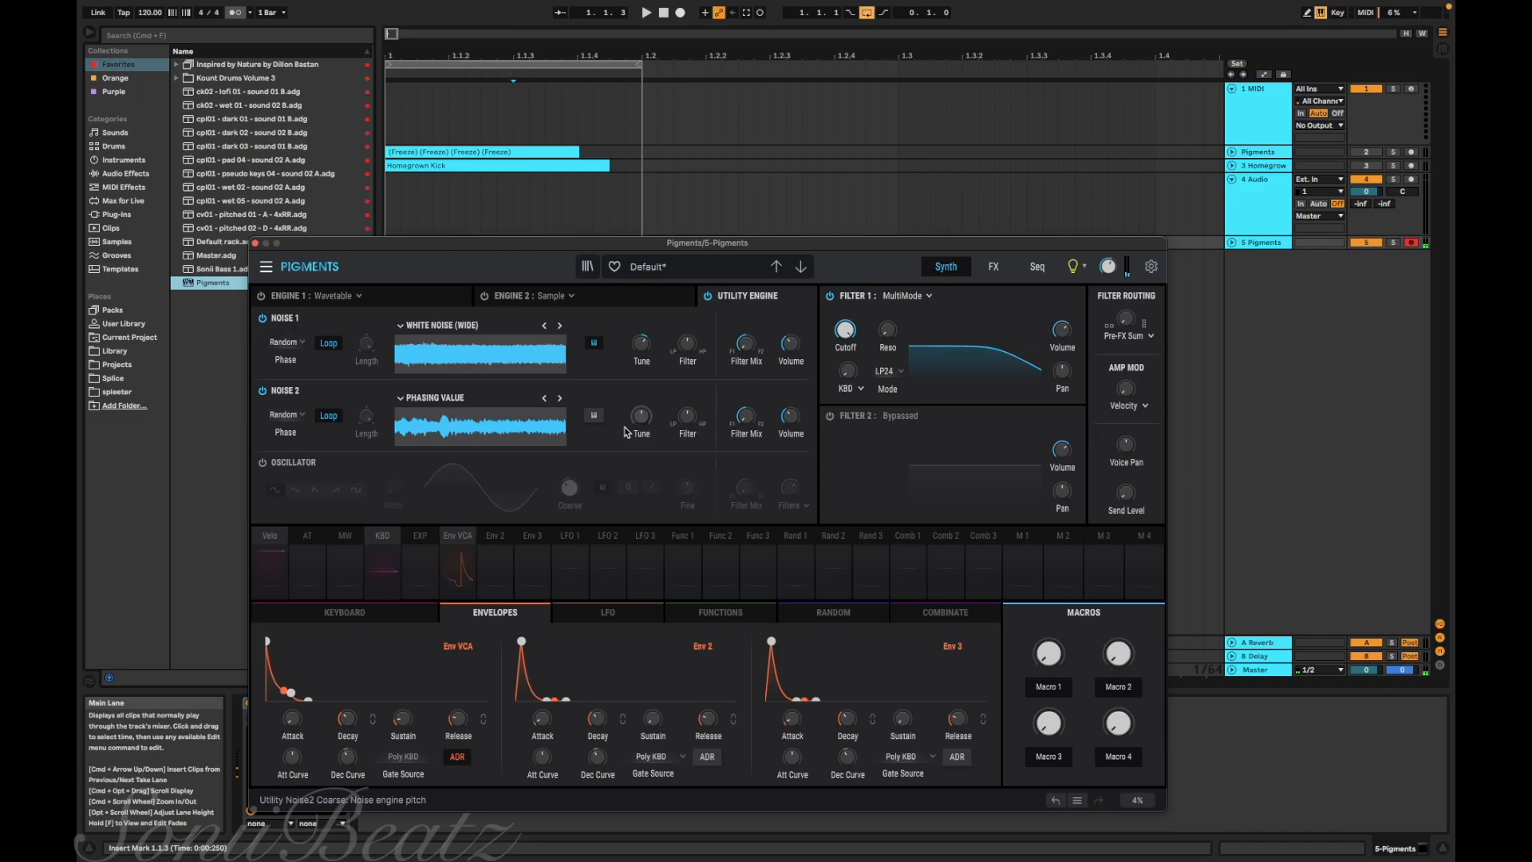
# Step: Change Noise 2's sample to Filter Bank and adjust its tuning, leaving its keyboard tracking off
pyautogui.click(560, 397)
pyautogui.click(544, 399)
pyautogui.click(545, 399)
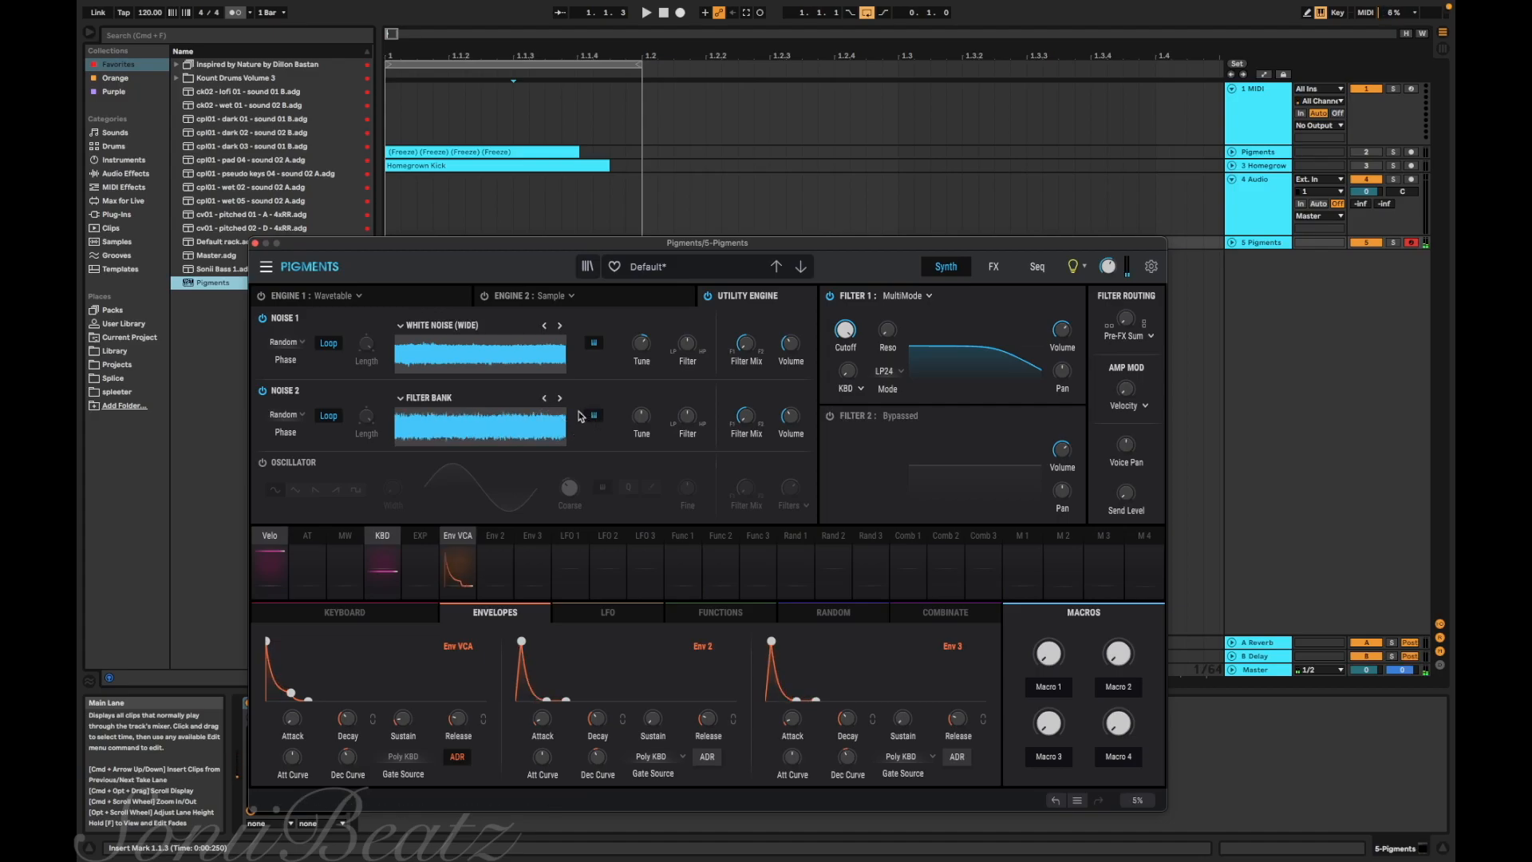
pyautogui.moveTo(639, 417)
pyautogui.moveTo(641, 415)
pyautogui.mouseDown()
pyautogui.moveTo(639, 387)
pyautogui.moveTo(642, 511)
pyautogui.moveTo(645, 375)
pyautogui.moveTo(632, 491)
pyautogui.moveTo(645, 419)
pyautogui.mouseUp()
pyautogui.click(591, 348)
pyautogui.moveTo(789, 341)
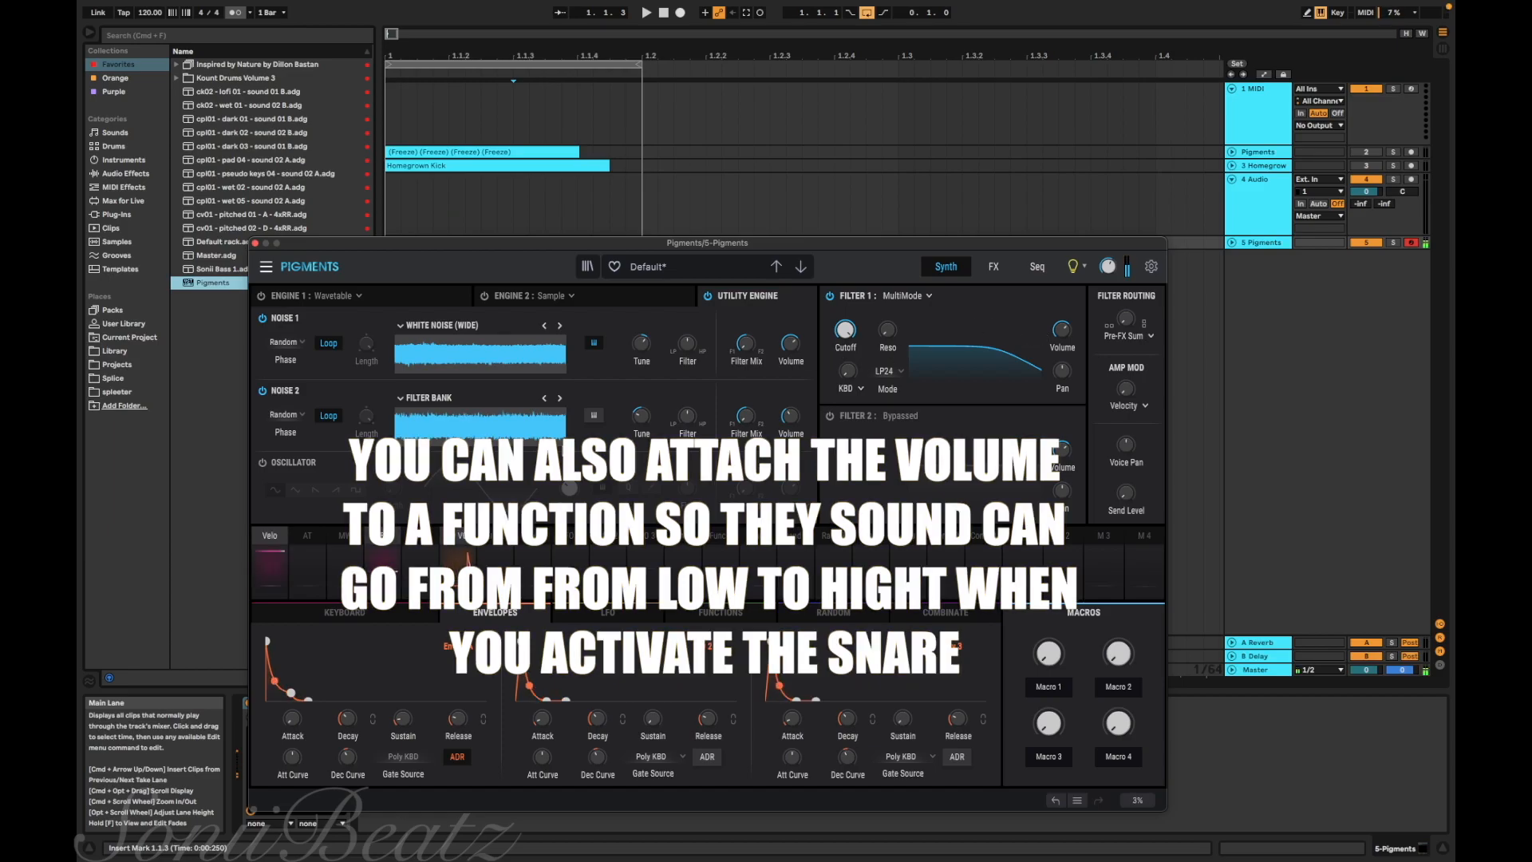
# Step: Advance Noise 2's sample to White Noise (Wide) and adjust its volume to about -1.84 dB
pyautogui.click(561, 398)
pyautogui.click(562, 399)
pyautogui.click(562, 399)
pyautogui.click(562, 399)
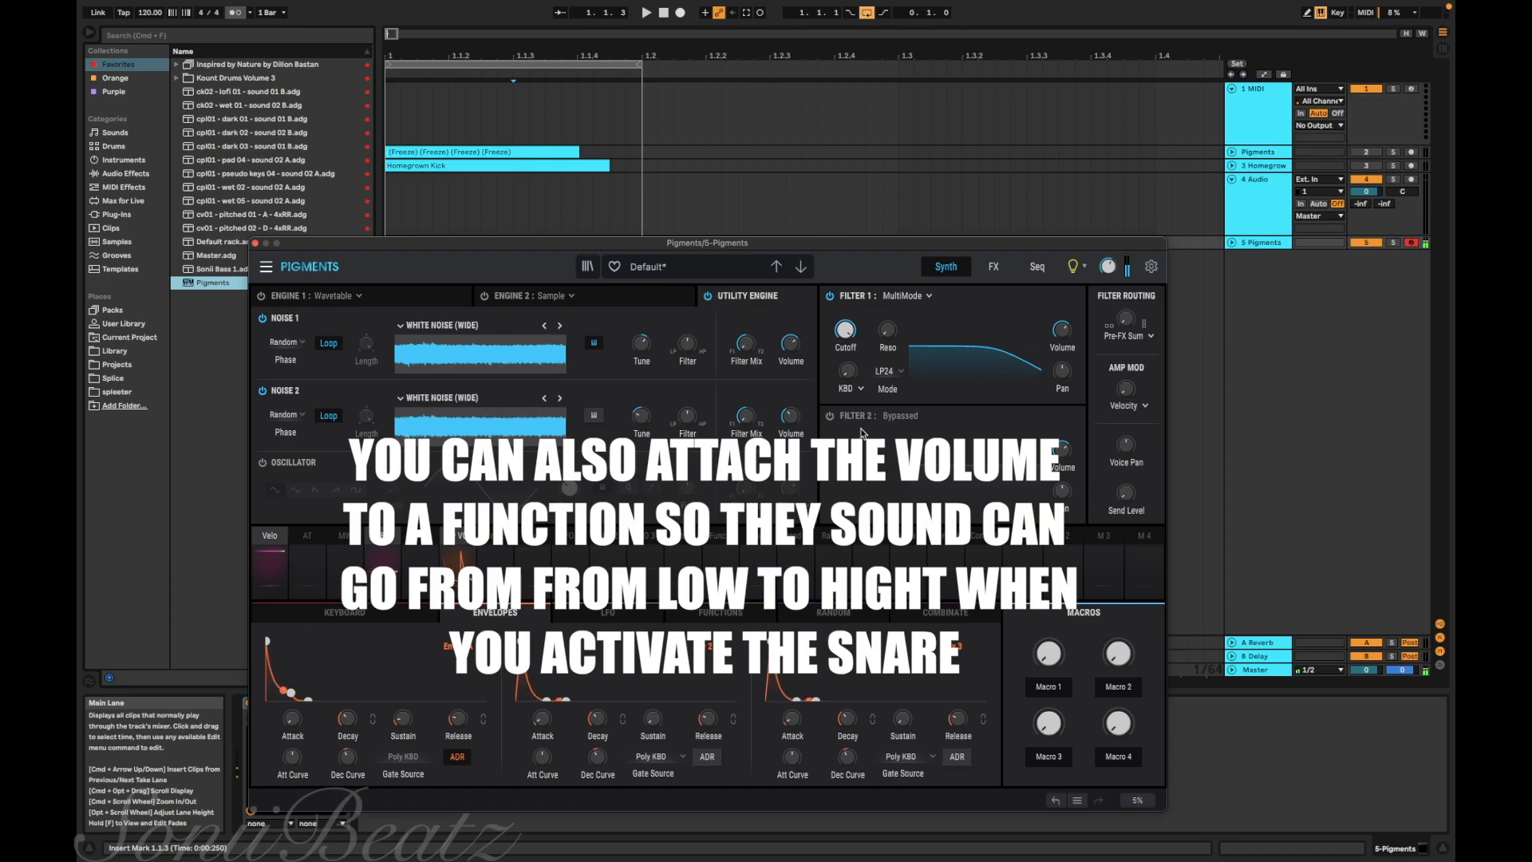
pyautogui.moveTo(789, 418); pyautogui.dragTo(789, 407)
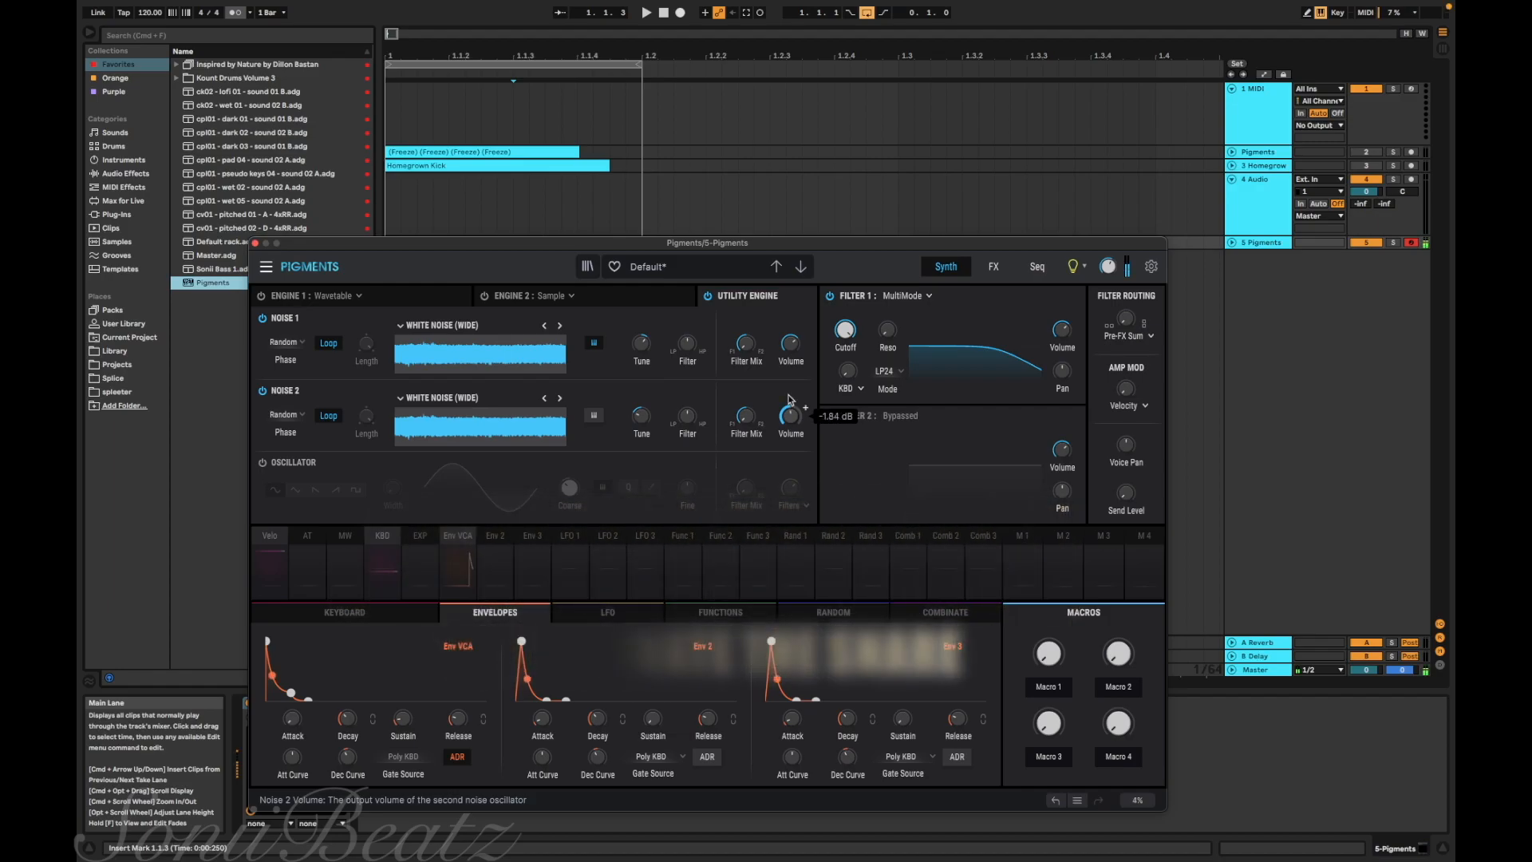
# Step: Change Noise 2's sample to Analog Noise and adjust its tuning with Noise 1 switched off
pyautogui.click(559, 397)
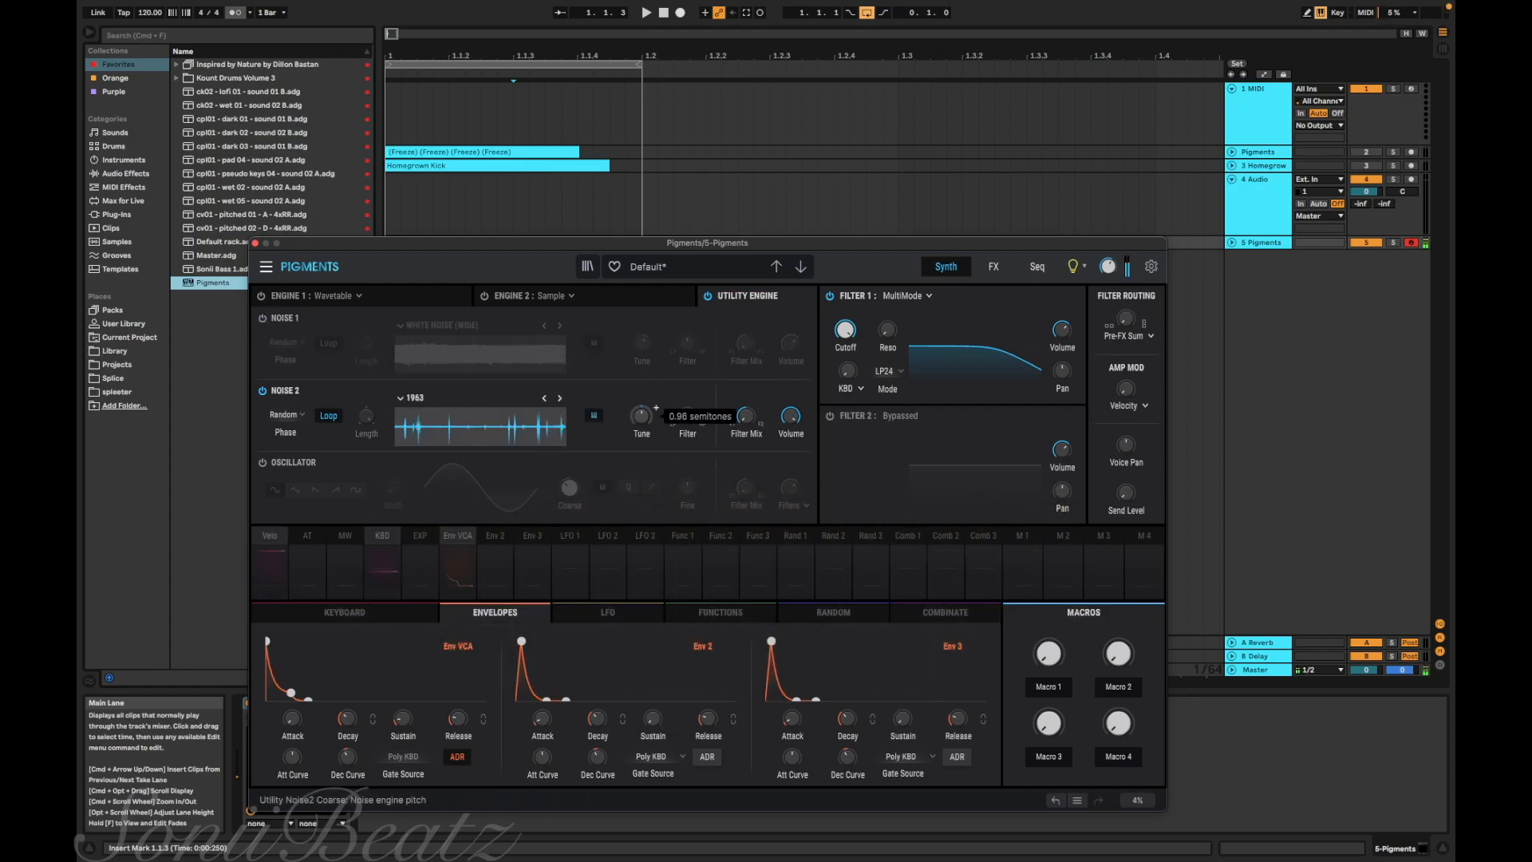
pyautogui.click(560, 397)
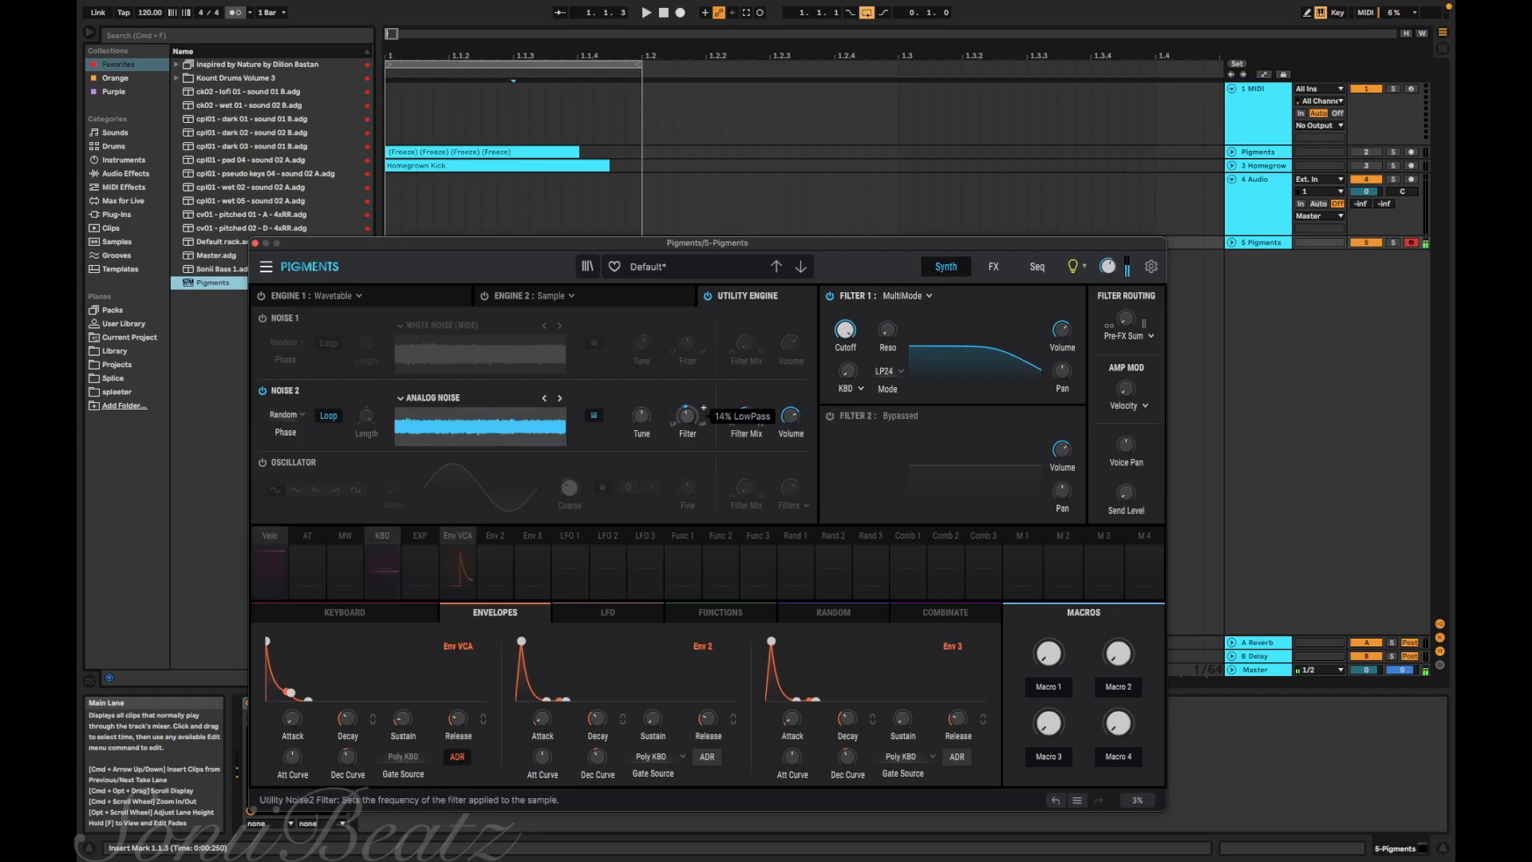
pyautogui.moveTo(642, 416)
pyautogui.mouseDown()
pyautogui.moveTo(641, 376)
pyautogui.moveTo(642, 433)
pyautogui.mouseUp()
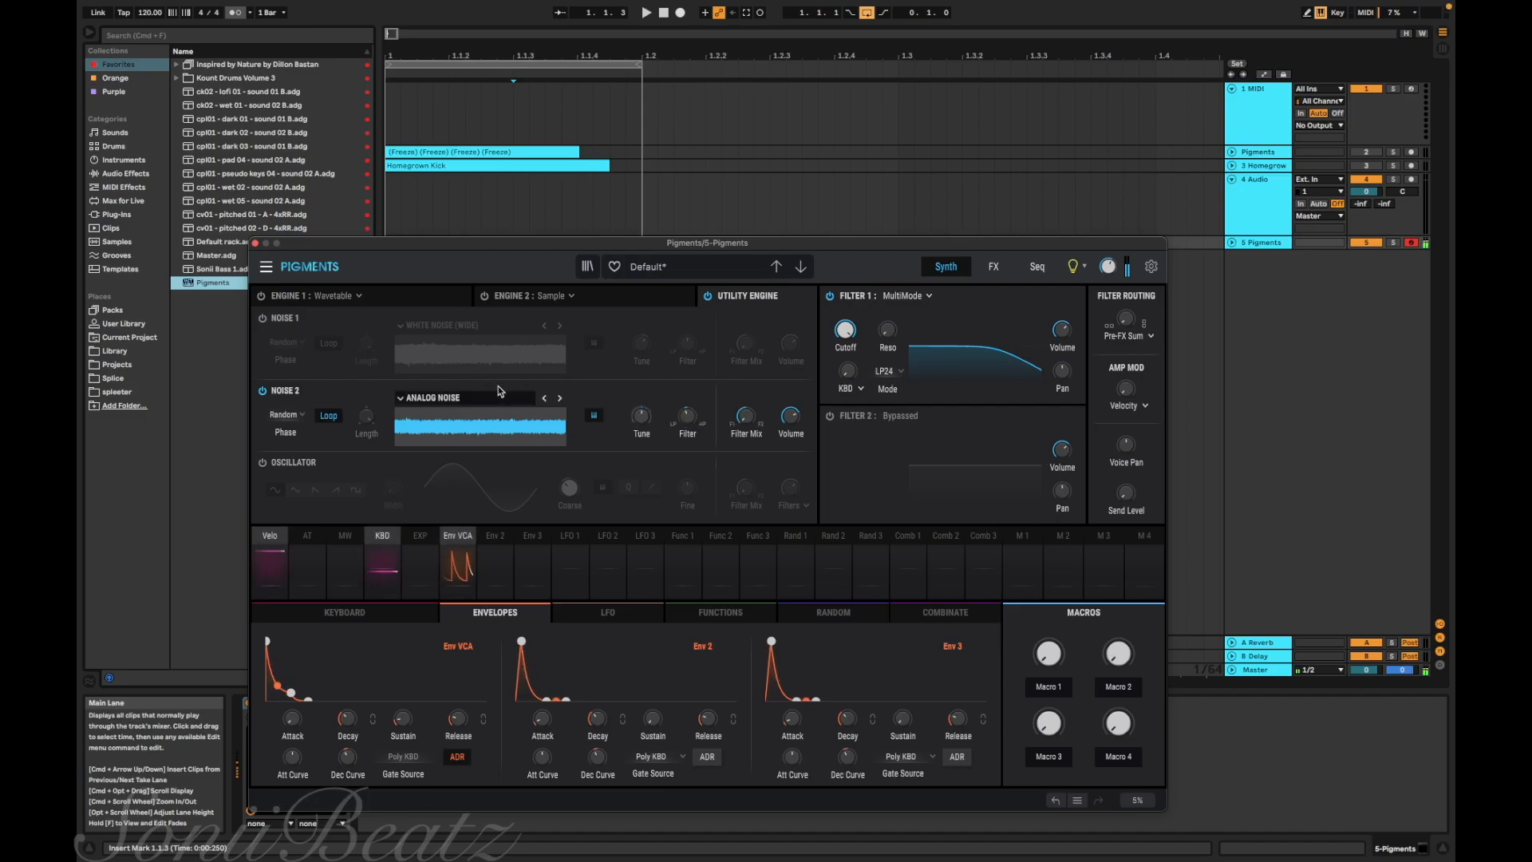
# Step: Turn Noise 1 back on and adjust Noise 2's volume, filter and tuning, with the tuning at about 7.87 semitones
pyautogui.click(262, 318)
pyautogui.moveTo(641, 416); pyautogui.dragTo(642, 429)
pyautogui.moveTo(791, 416); pyautogui.dragTo(791, 422)
pyautogui.moveTo(687, 418); pyautogui.dragTo(641, 388)
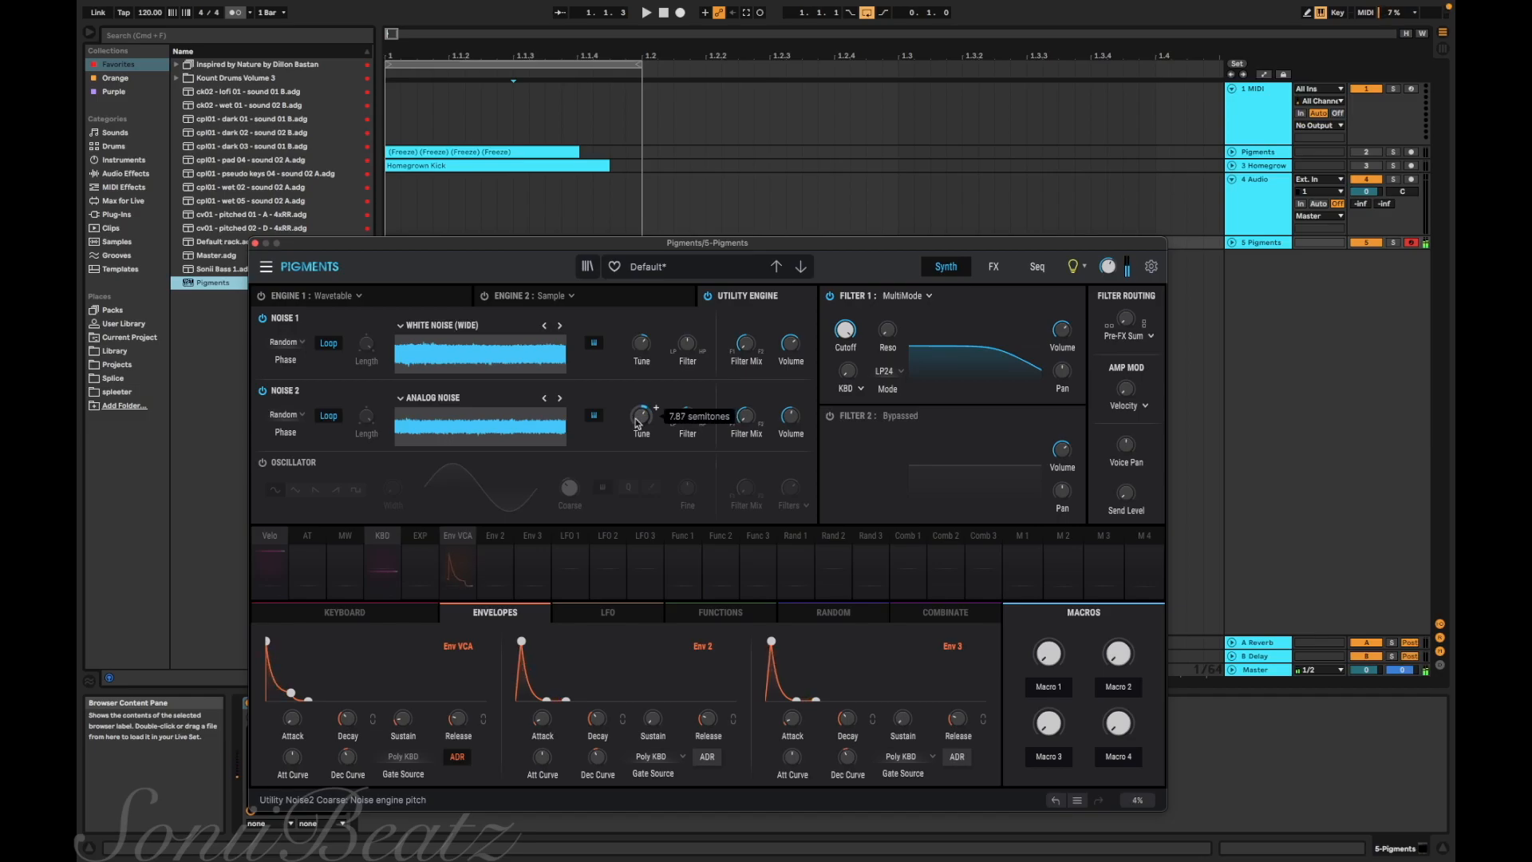
# Step: Modulate Filter 1's cutoff with Env 2 at an amount of 0.28 and lower the cutoff slightly
pyautogui.moveTo(845, 330)
pyautogui.mouseDown()
pyautogui.moveTo(845, 365)
pyautogui.moveTo(845, 313)
pyautogui.mouseUp()
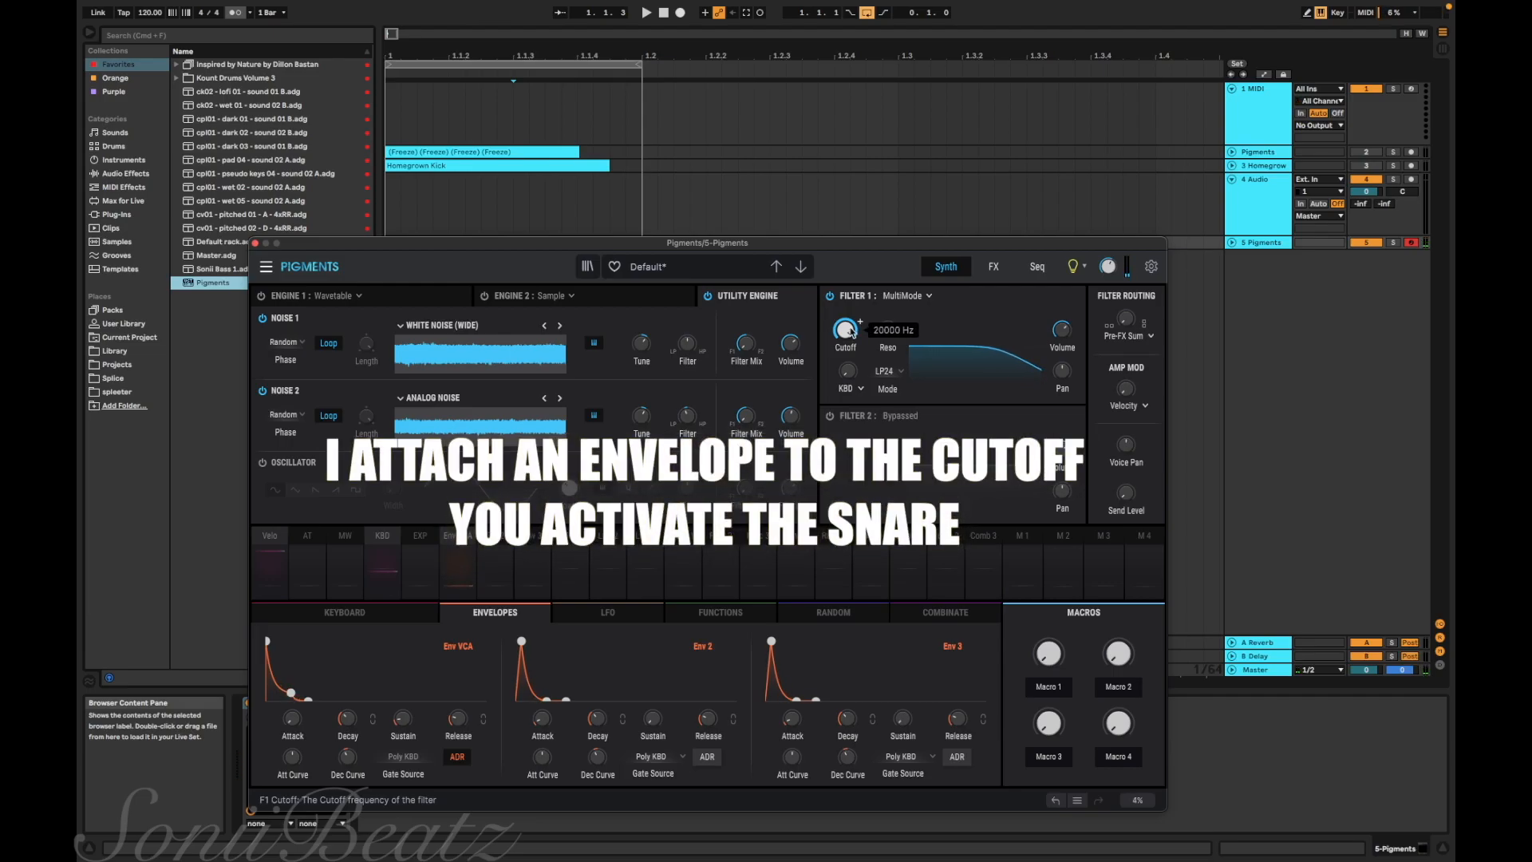
pyautogui.click(861, 322)
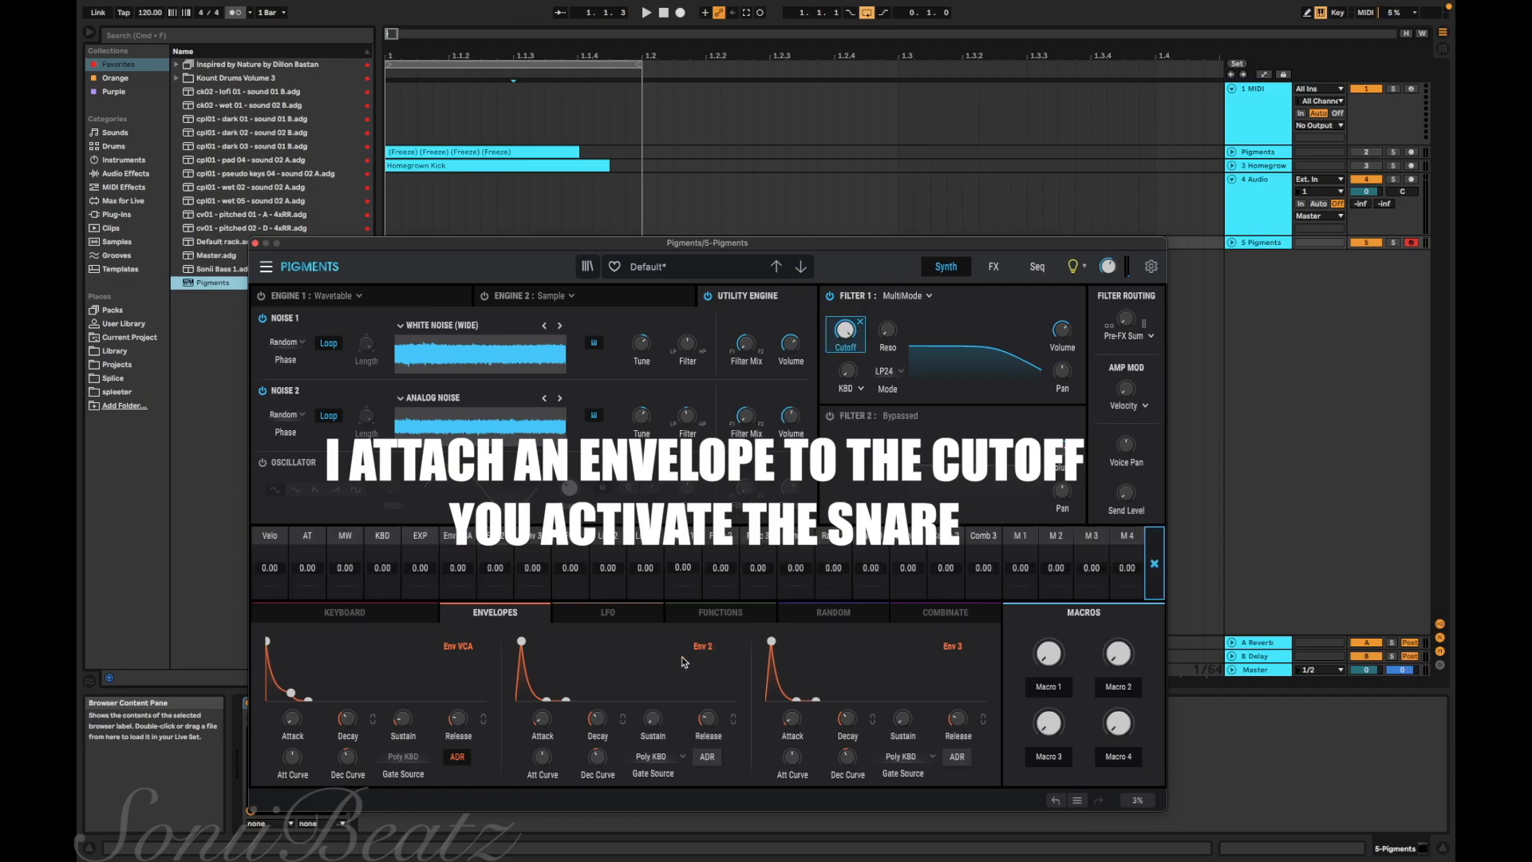
pyautogui.moveTo(494, 567); pyautogui.dragTo(502, 513)
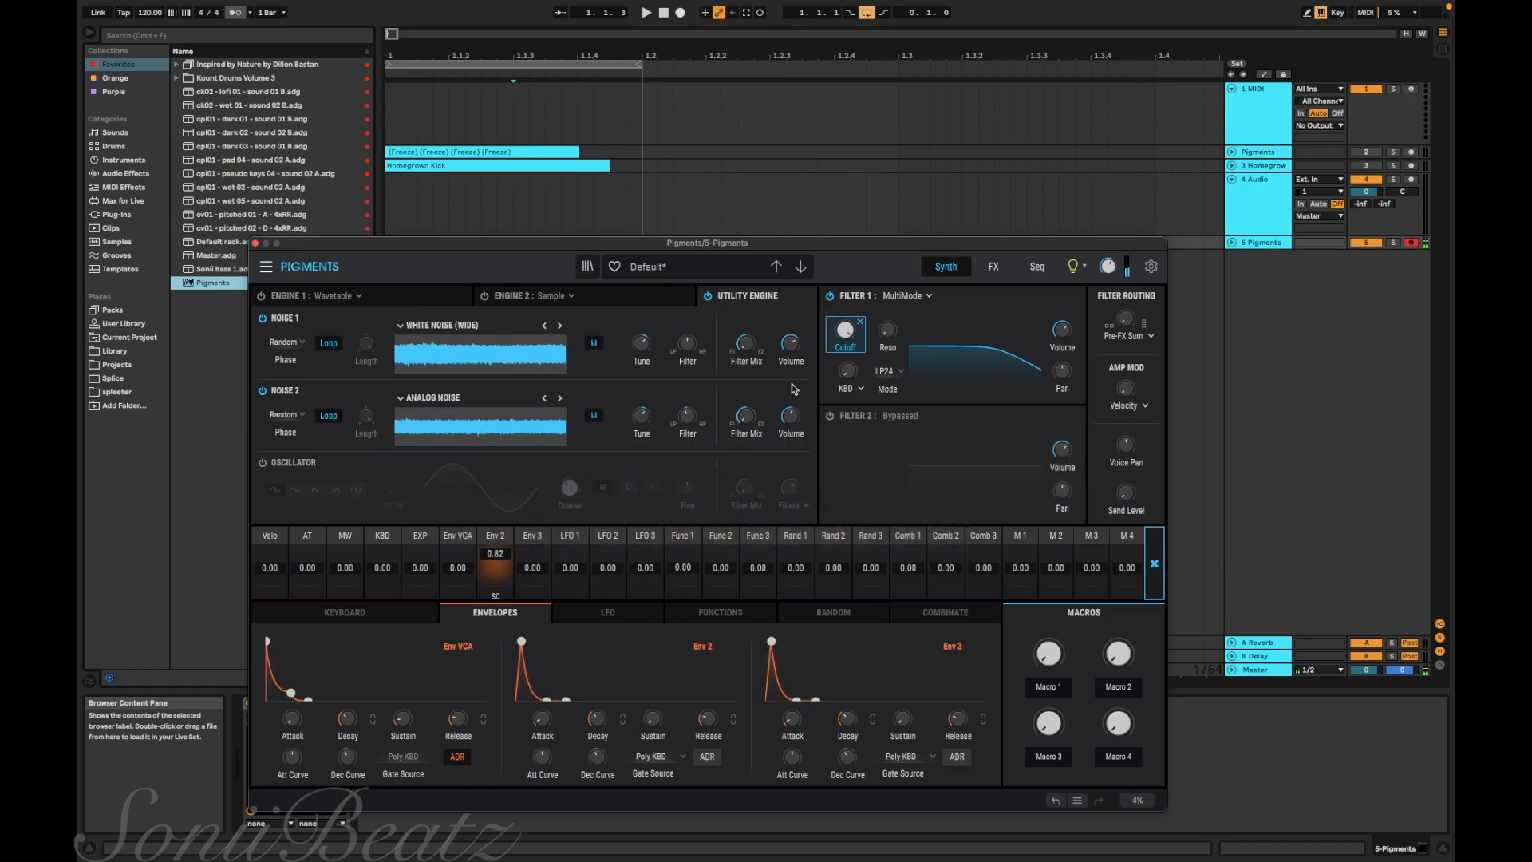
pyautogui.moveTo(843, 335); pyautogui.dragTo(843, 350)
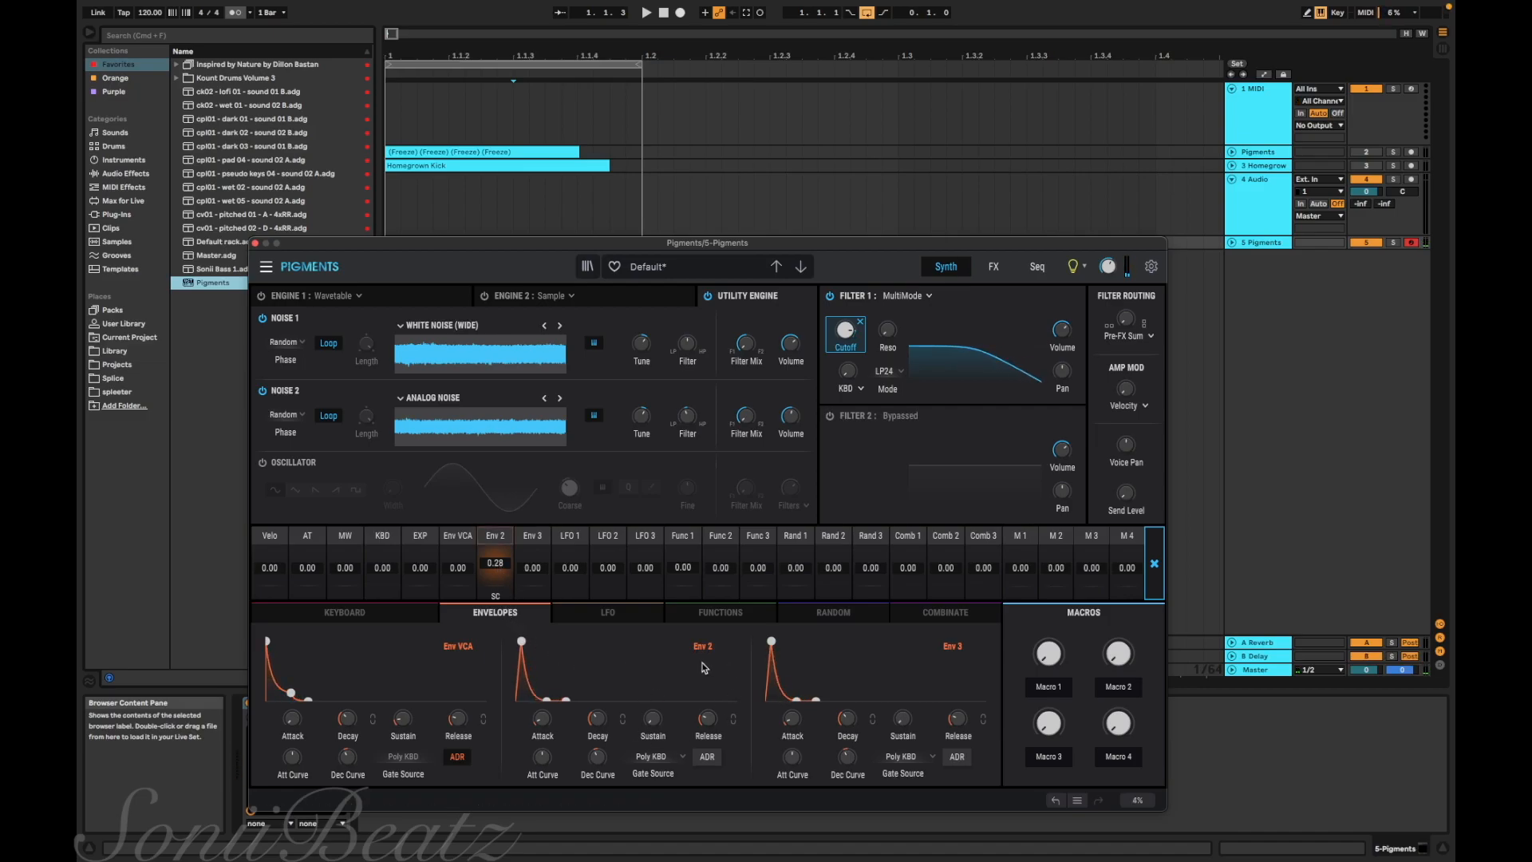
pyautogui.click(938, 324)
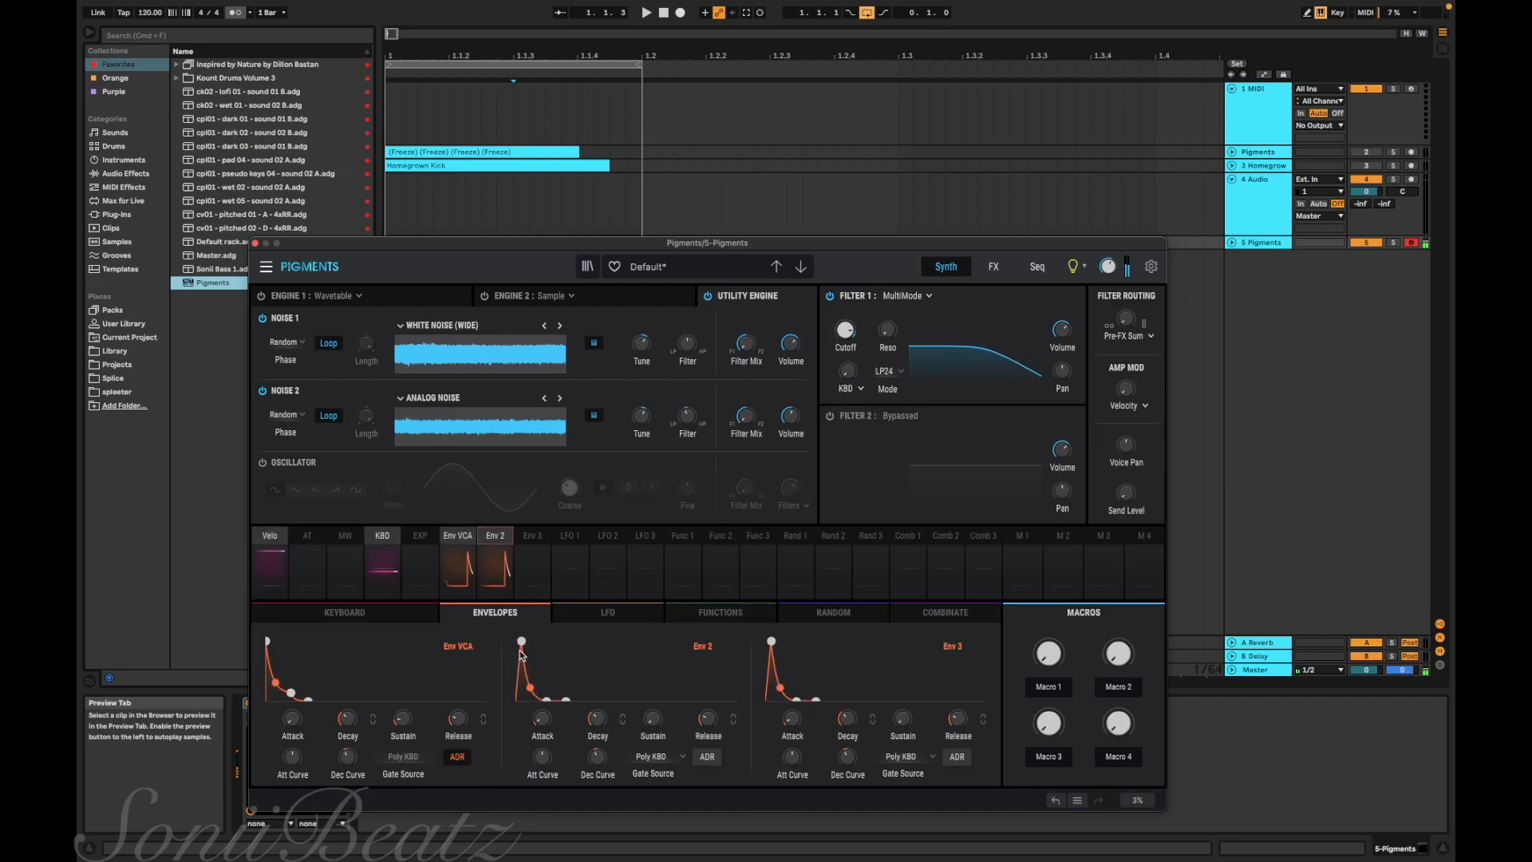
# Step: Reduce Env 2's attack to its minimum and try a higher sustain before returning it to zero
pyautogui.moveTo(526, 648)
pyautogui.mouseDown()
pyautogui.moveTo(544, 645)
pyautogui.moveTo(520, 643)
pyautogui.mouseUp()
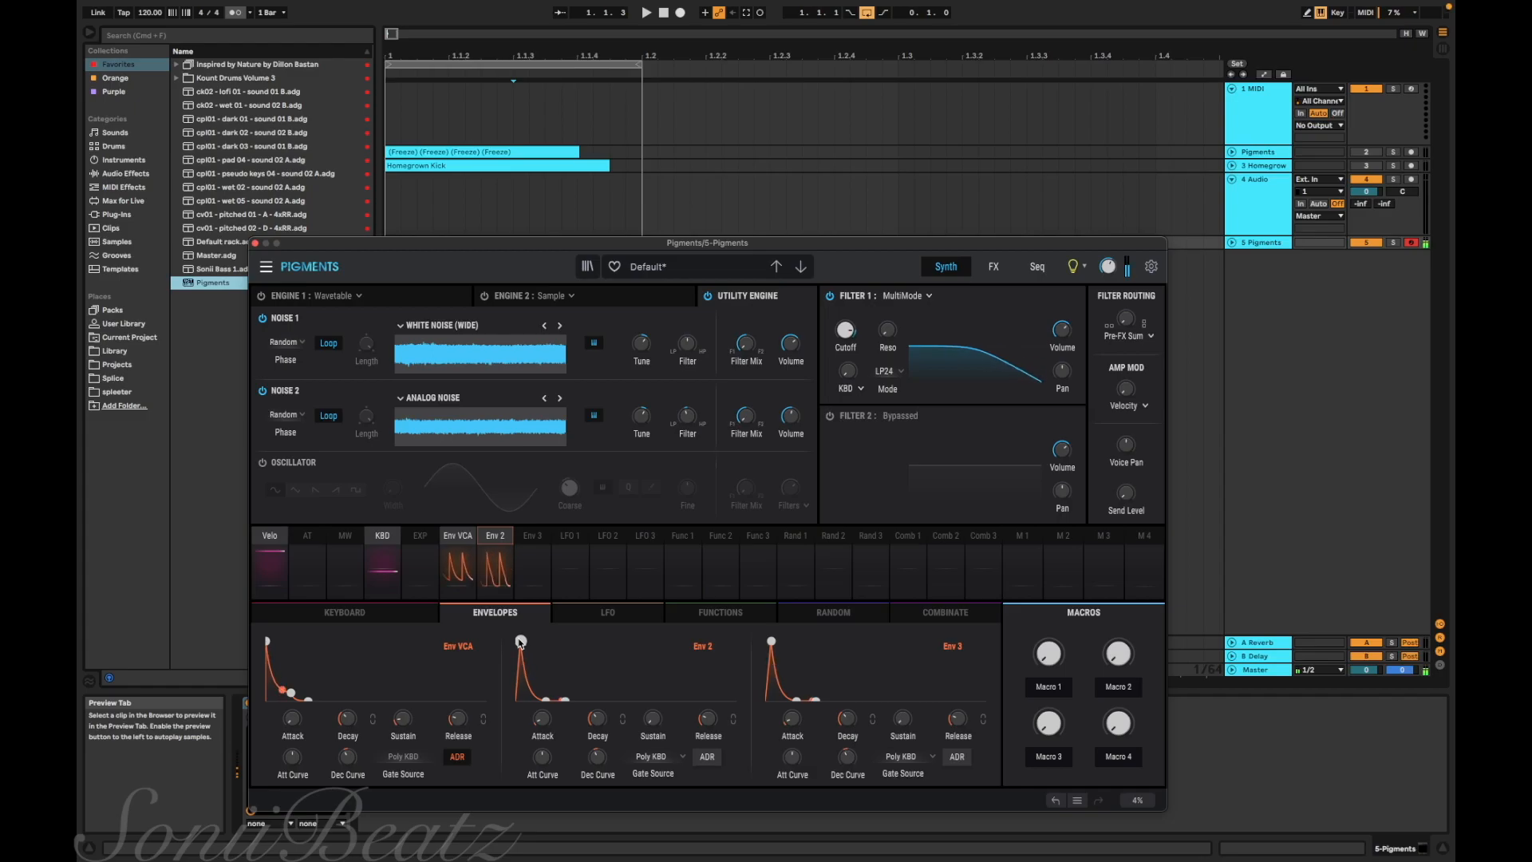
pyautogui.moveTo(520, 644); pyautogui.dragTo(517, 641)
pyautogui.moveTo(542, 699); pyautogui.dragTo(549, 667)
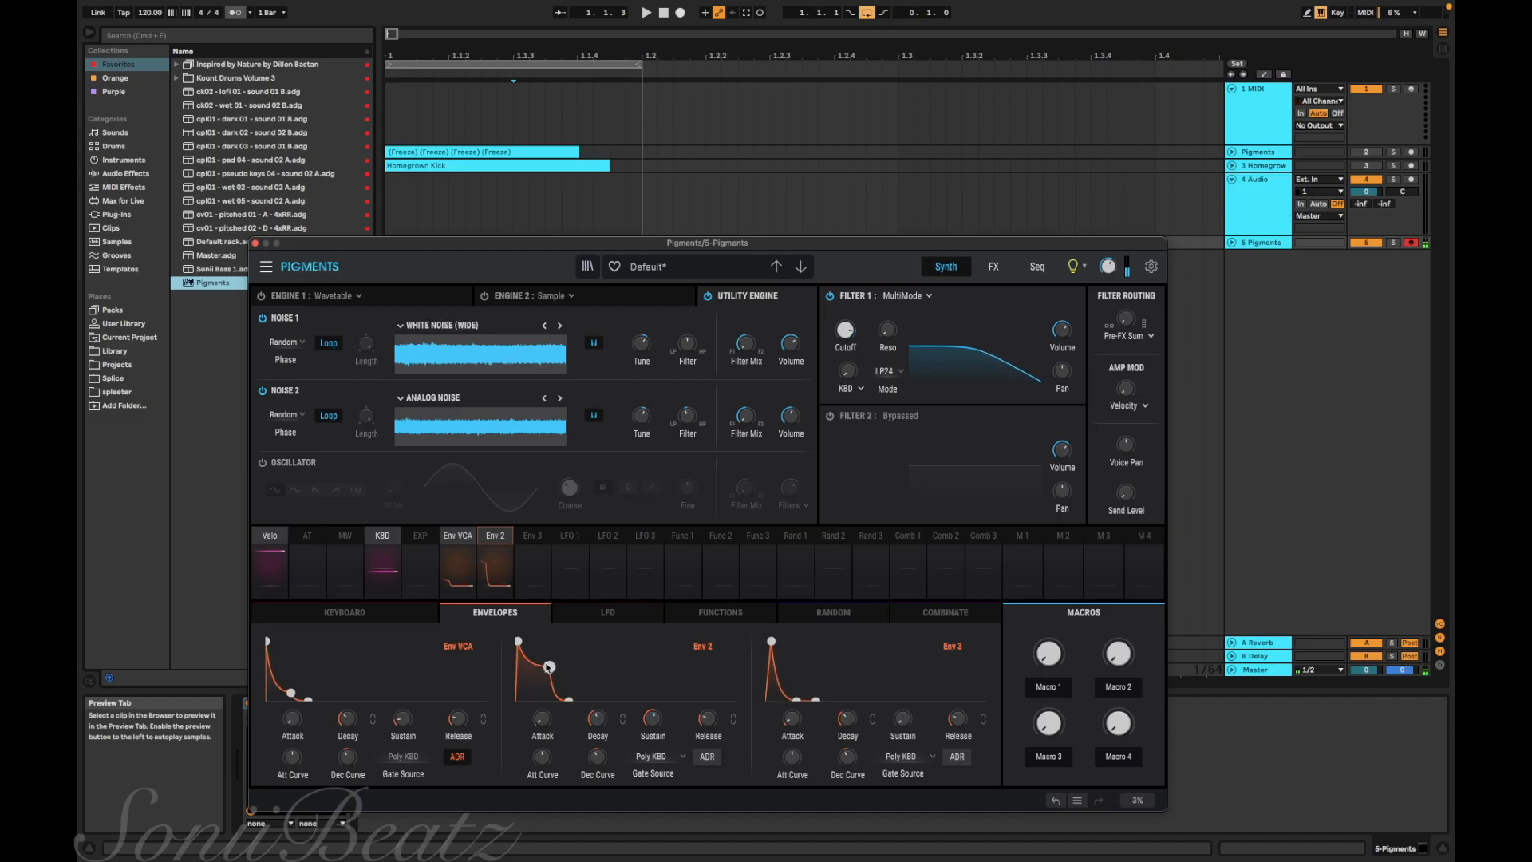
pyautogui.moveTo(549, 668); pyautogui.dragTo(546, 699)
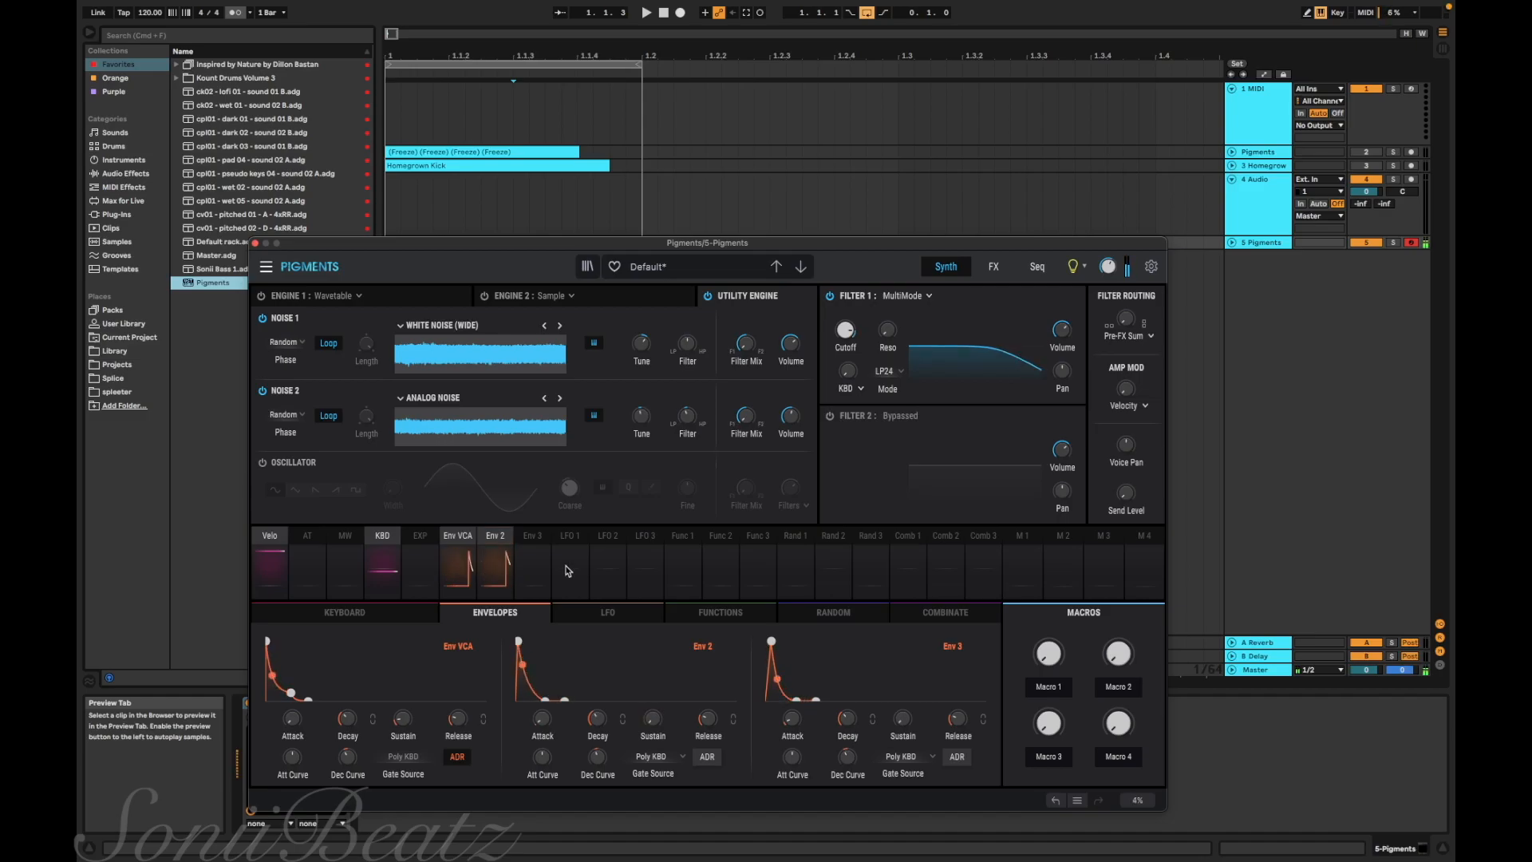
# Step: Try a Flanger in place of the Delay in FX A's first slot, using its Soft and Jet presets
pyautogui.click(993, 267)
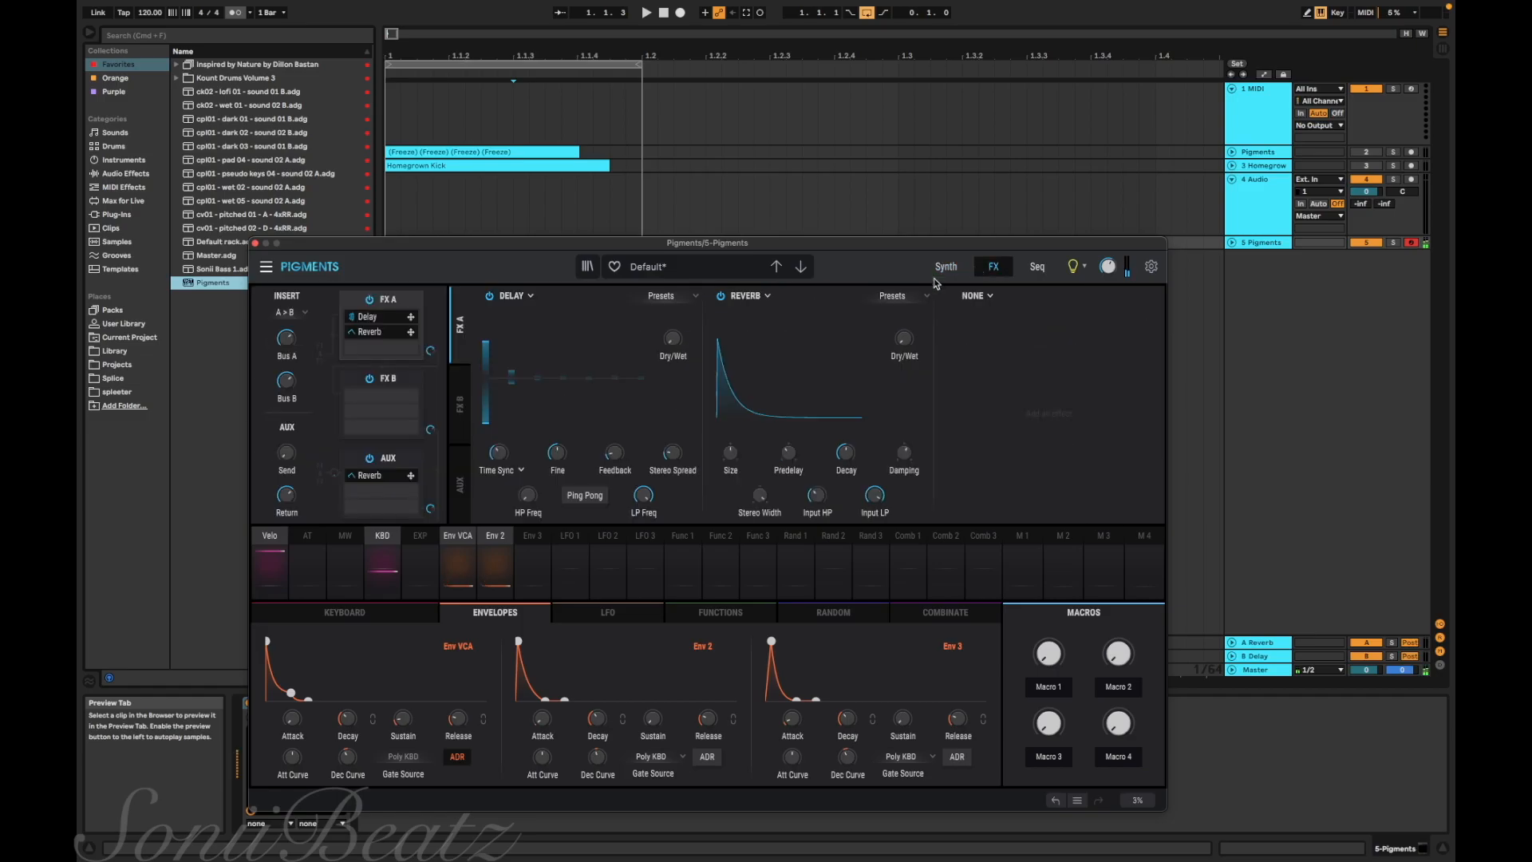
pyautogui.click(529, 296)
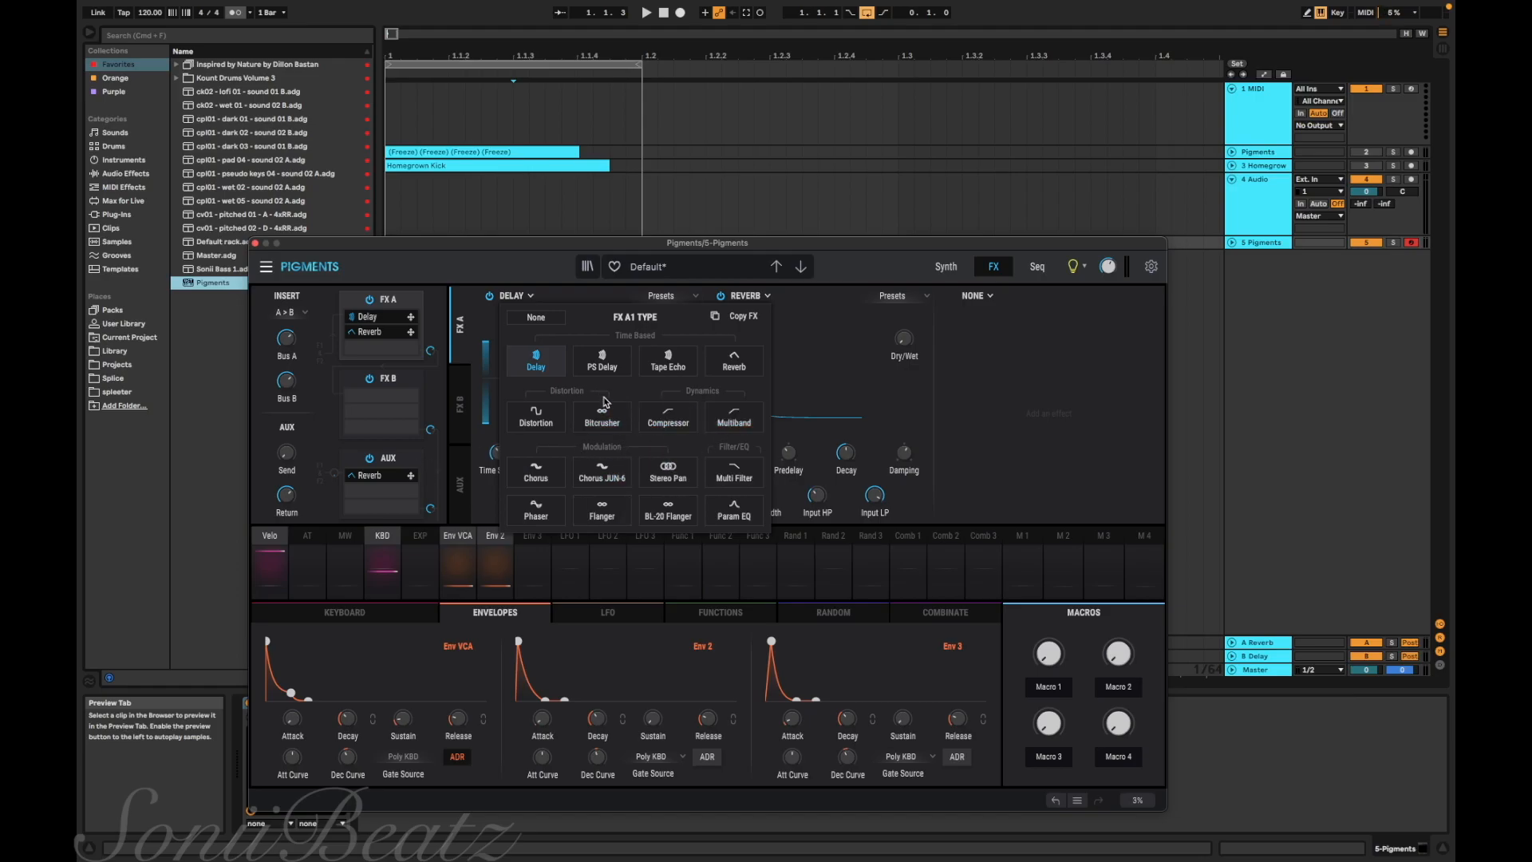
pyautogui.click(602, 511)
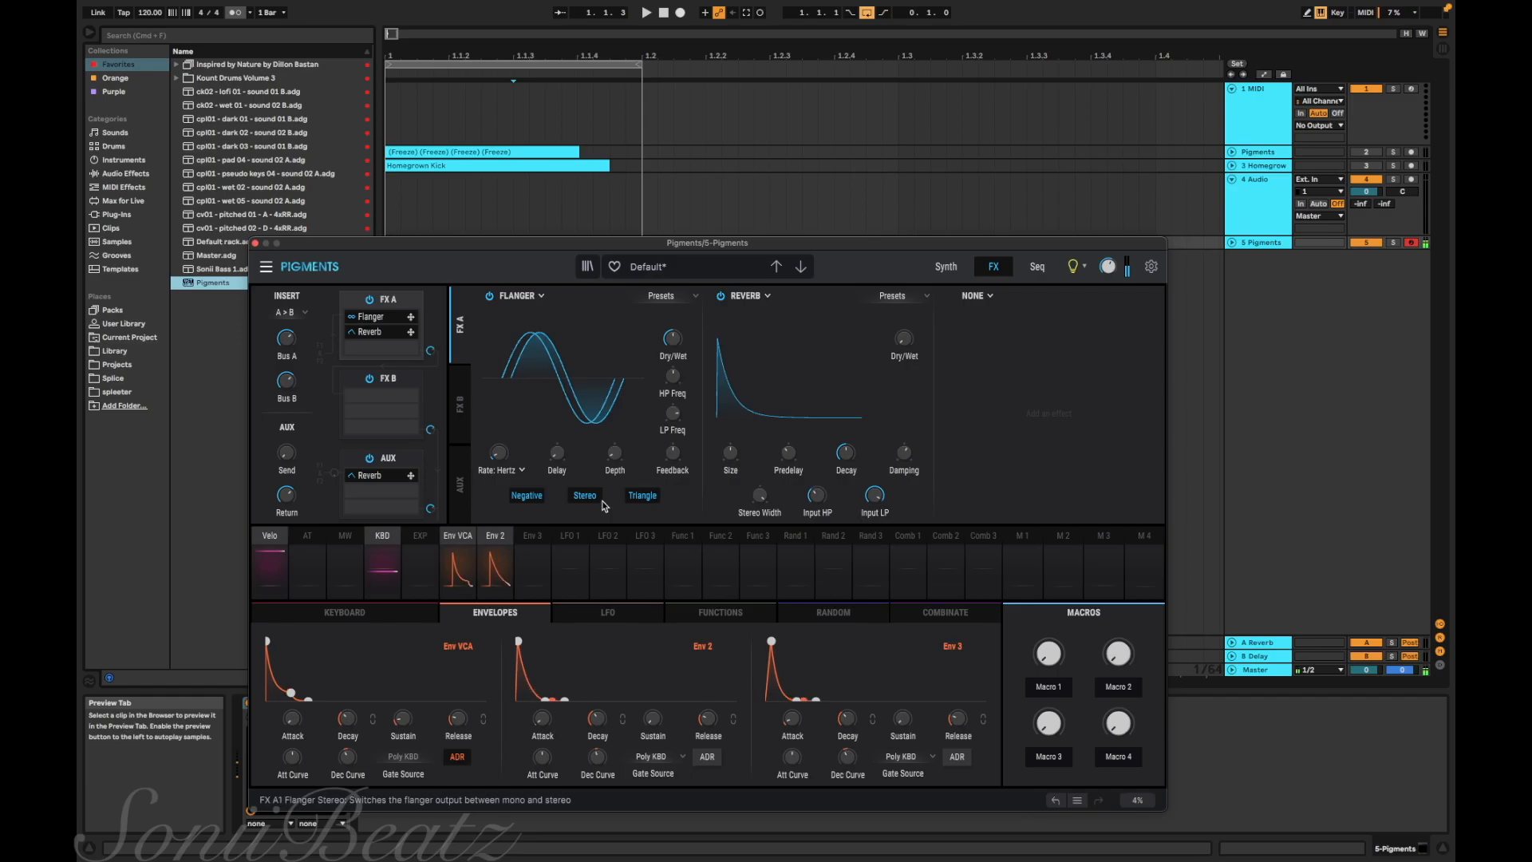
pyautogui.click(694, 298)
pyautogui.click(653, 372)
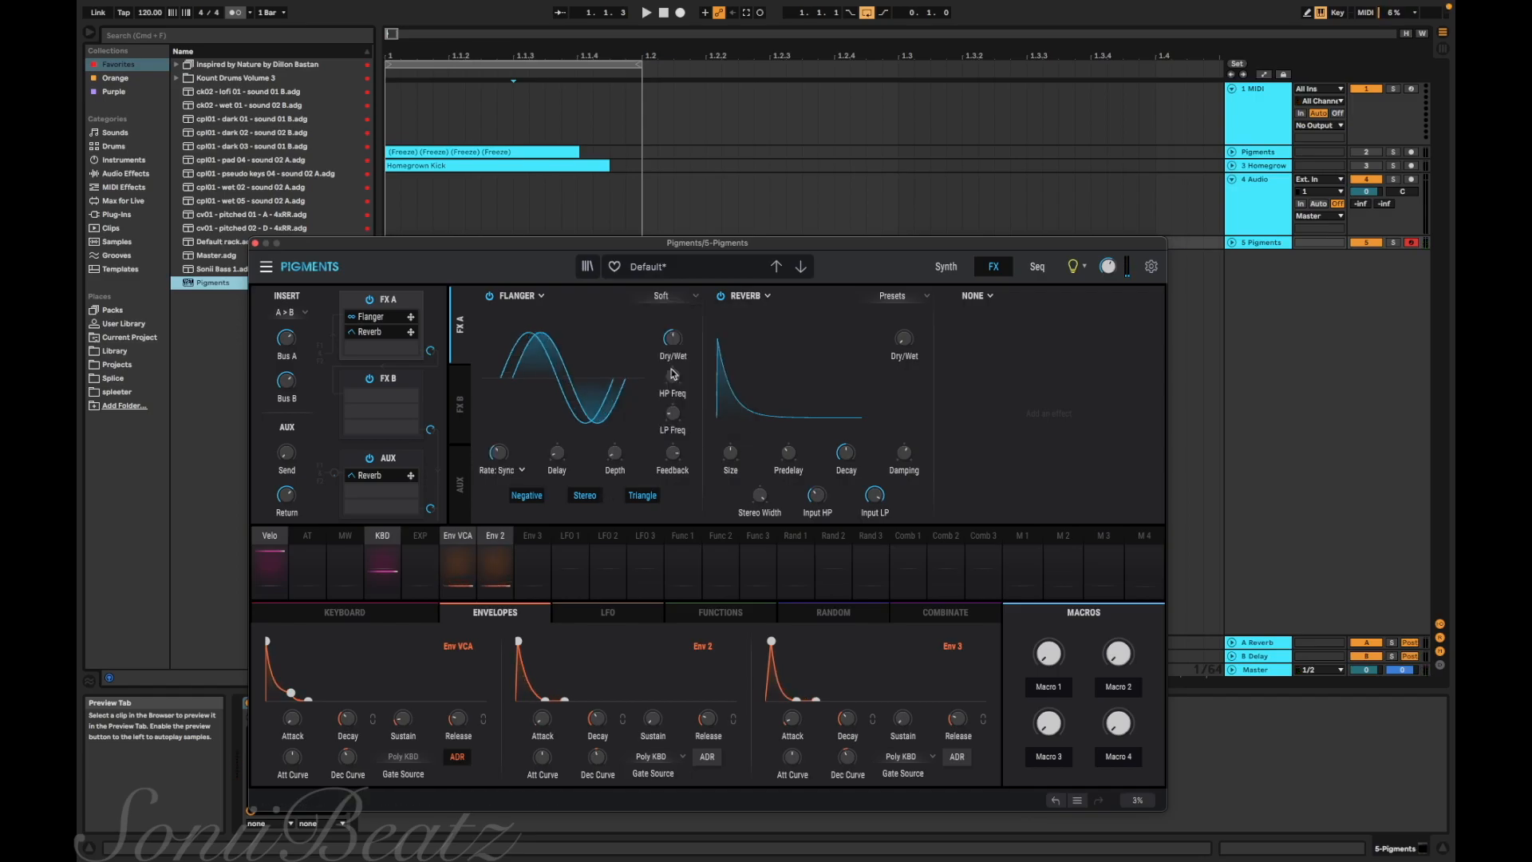
pyautogui.click(664, 296)
pyautogui.click(666, 351)
pyautogui.click(668, 297)
pyautogui.click(674, 340)
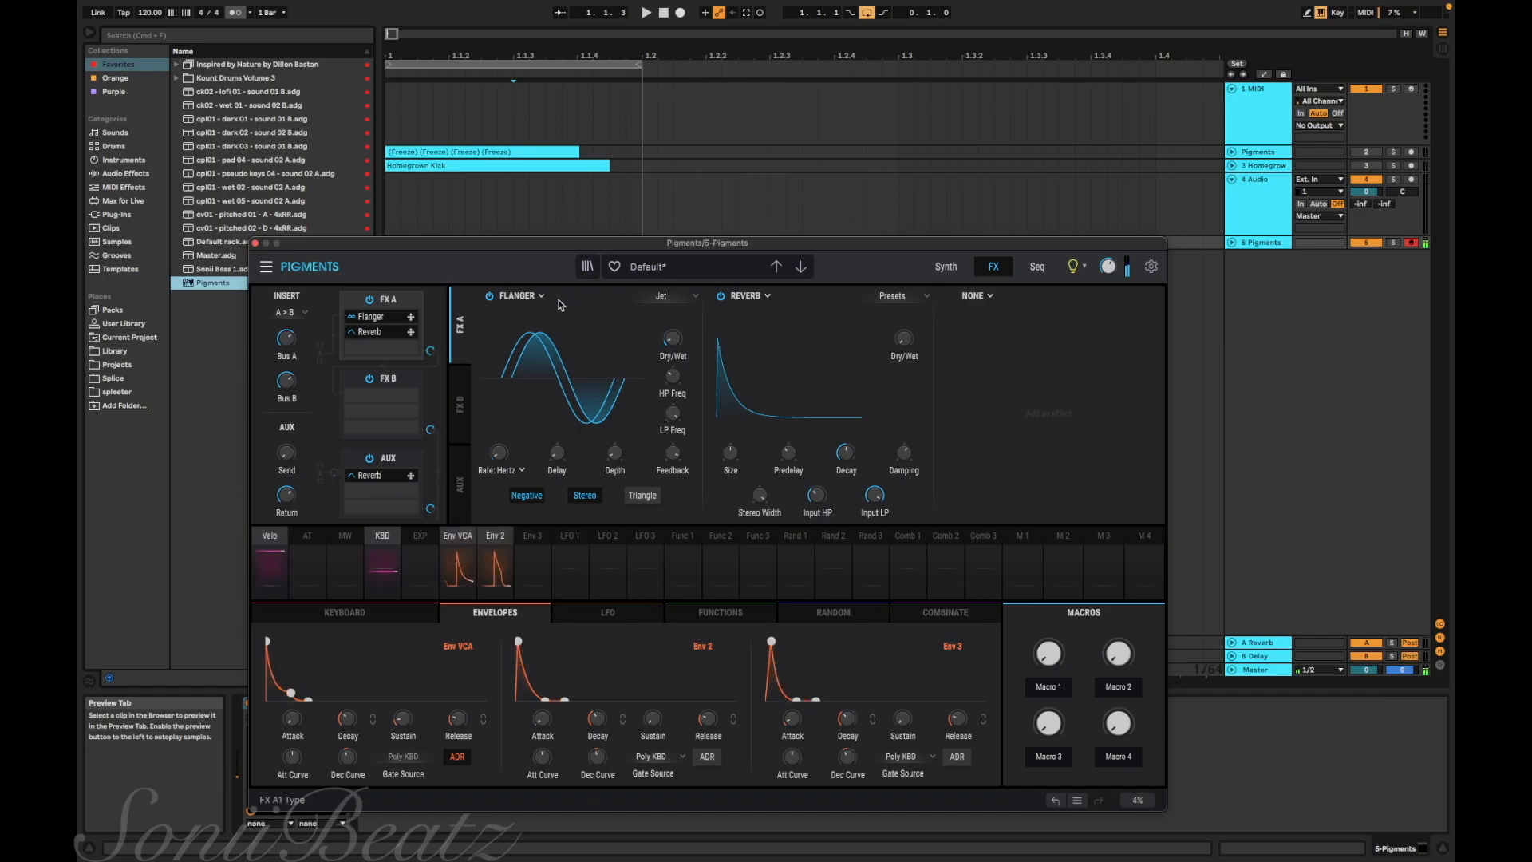
# Step: Change FX A's first effect to Bitcrusher and adjust its downsampling to about 2.12x
pyautogui.click(527, 295)
pyautogui.click(603, 413)
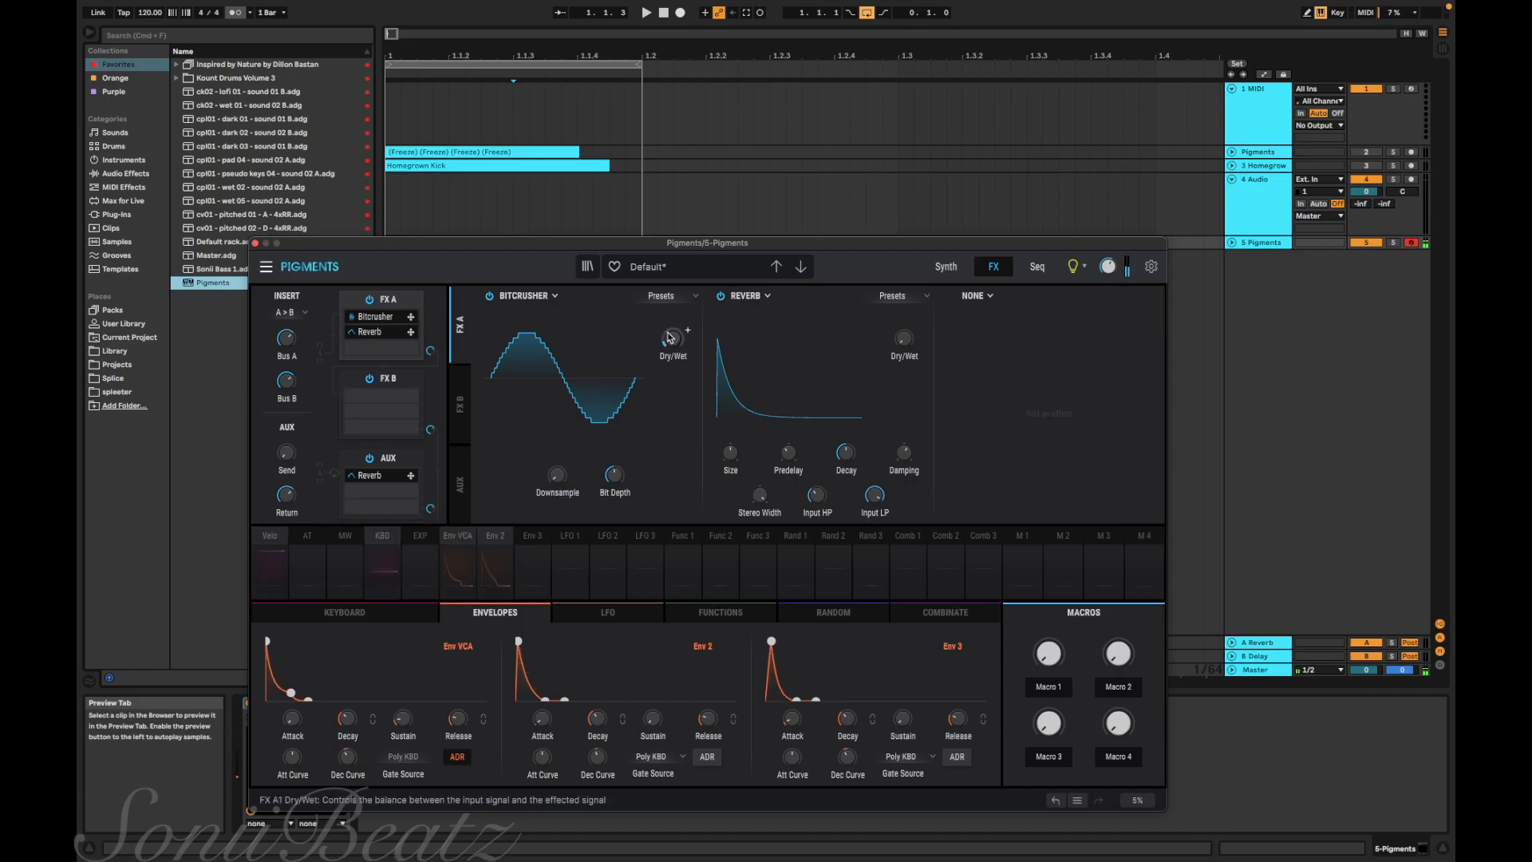
pyautogui.moveTo(558, 474); pyautogui.dragTo(561, 387)
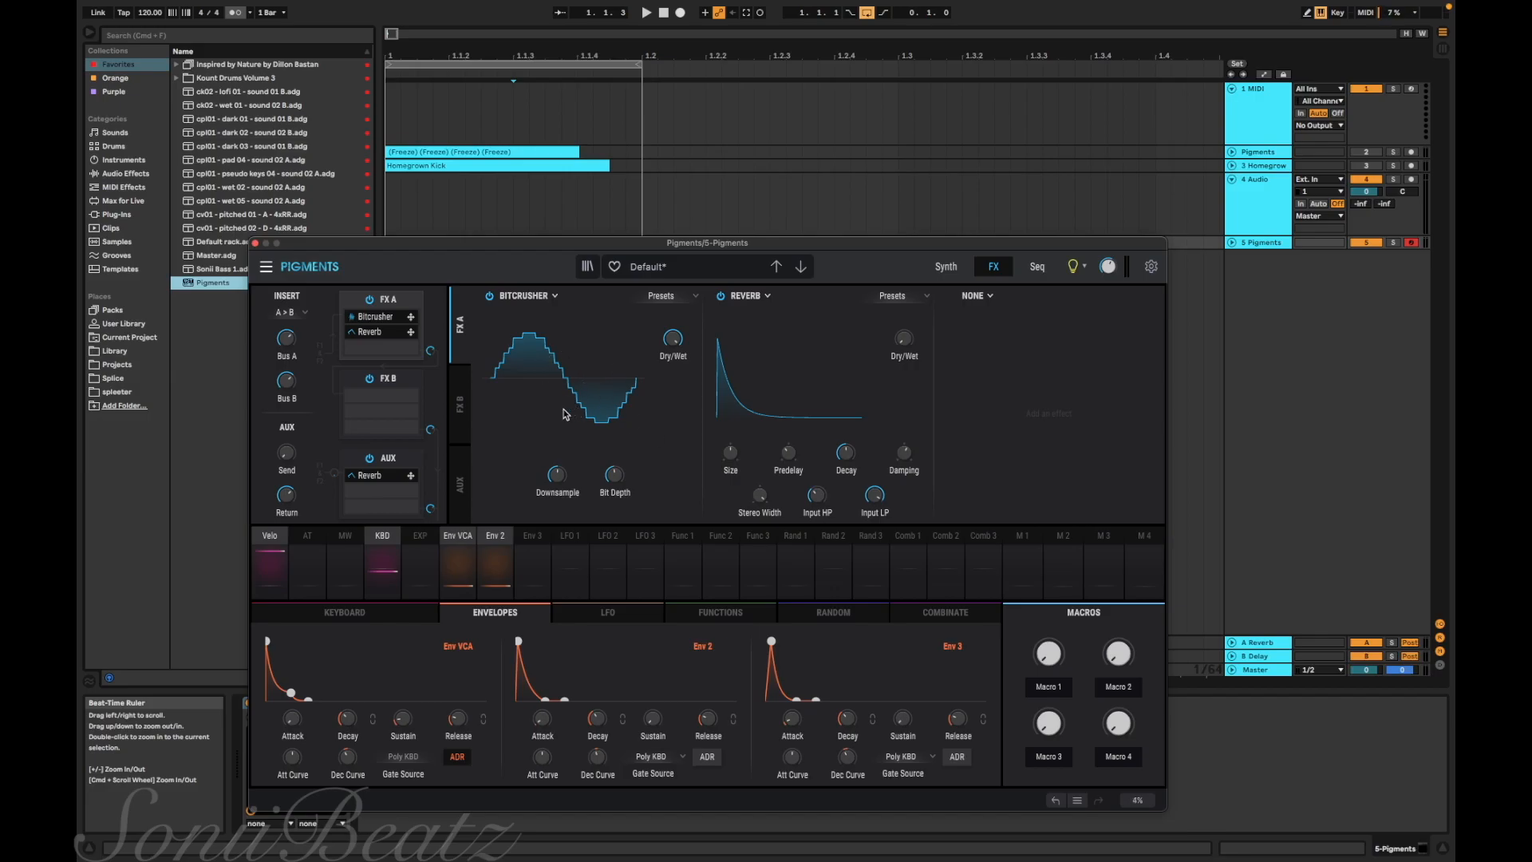
pyautogui.moveTo(557, 472); pyautogui.dragTo(575, 467)
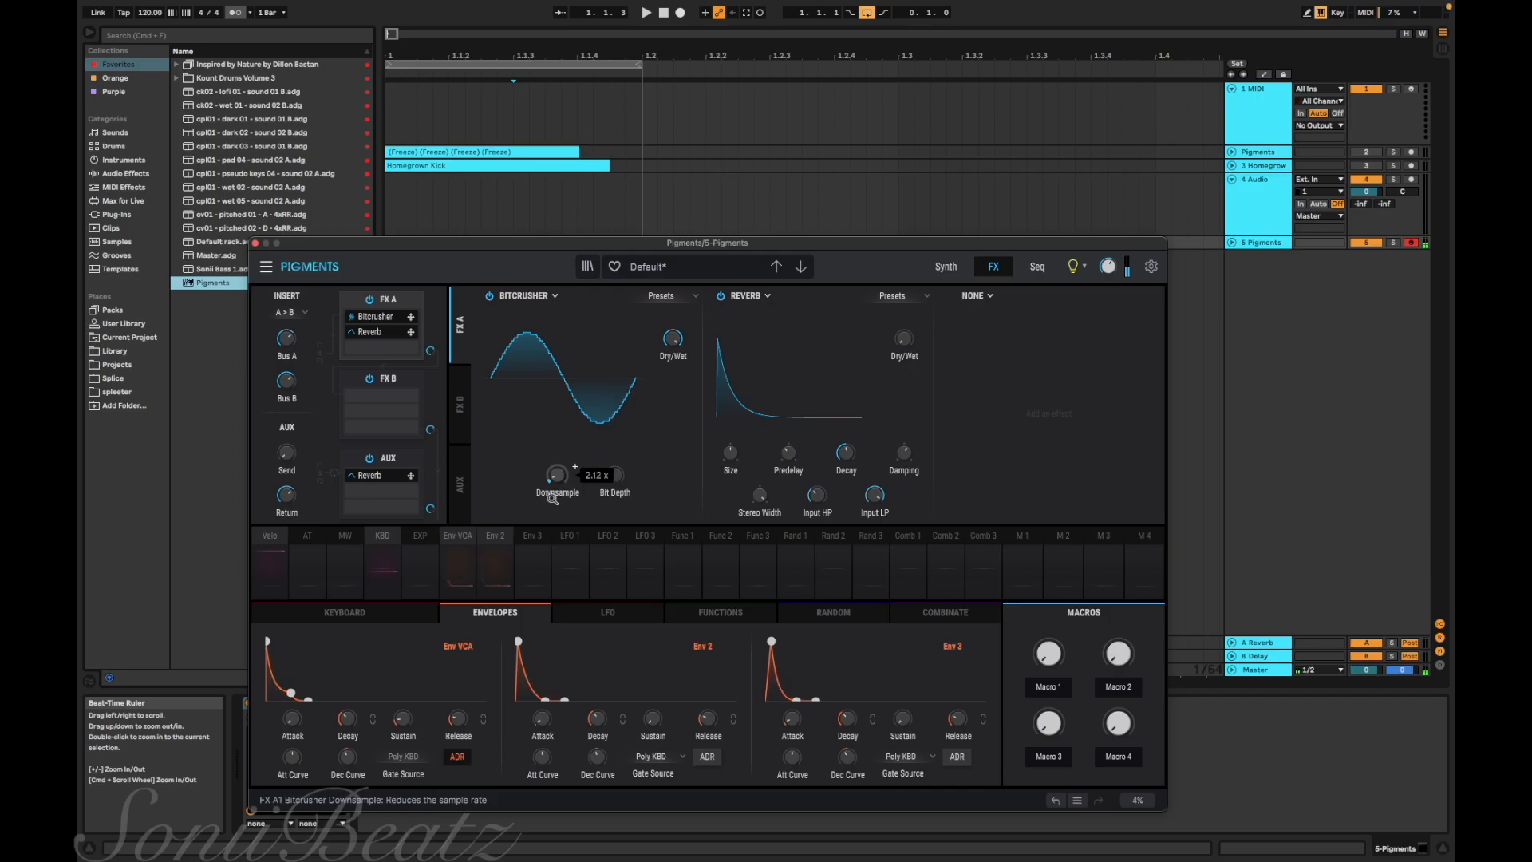
# Step: Replace the Reverb in FX A's second slot with Distortion and adjust its drive
pyautogui.click(749, 295)
pyautogui.click(891, 349)
pyautogui.moveTo(846, 391)
pyautogui.mouseDown()
pyautogui.moveTo(859, 383)
pyautogui.moveTo(848, 407)
pyautogui.mouseUp()
# Step: Add a Param EQ in FX A's third slot and cut its low and high ends
pyautogui.click(977, 295)
pyautogui.click(1021, 419)
pyautogui.moveTo(1021, 419); pyautogui.dragTo(1002, 460)
pyautogui.click(999, 461)
# Step: Raise the Distortion's dry/wet mix, adjust its drive and change the distortion type to Hard Clip
pyautogui.moveTo(904, 339); pyautogui.dragTo(904, 230)
pyautogui.moveTo(857, 386)
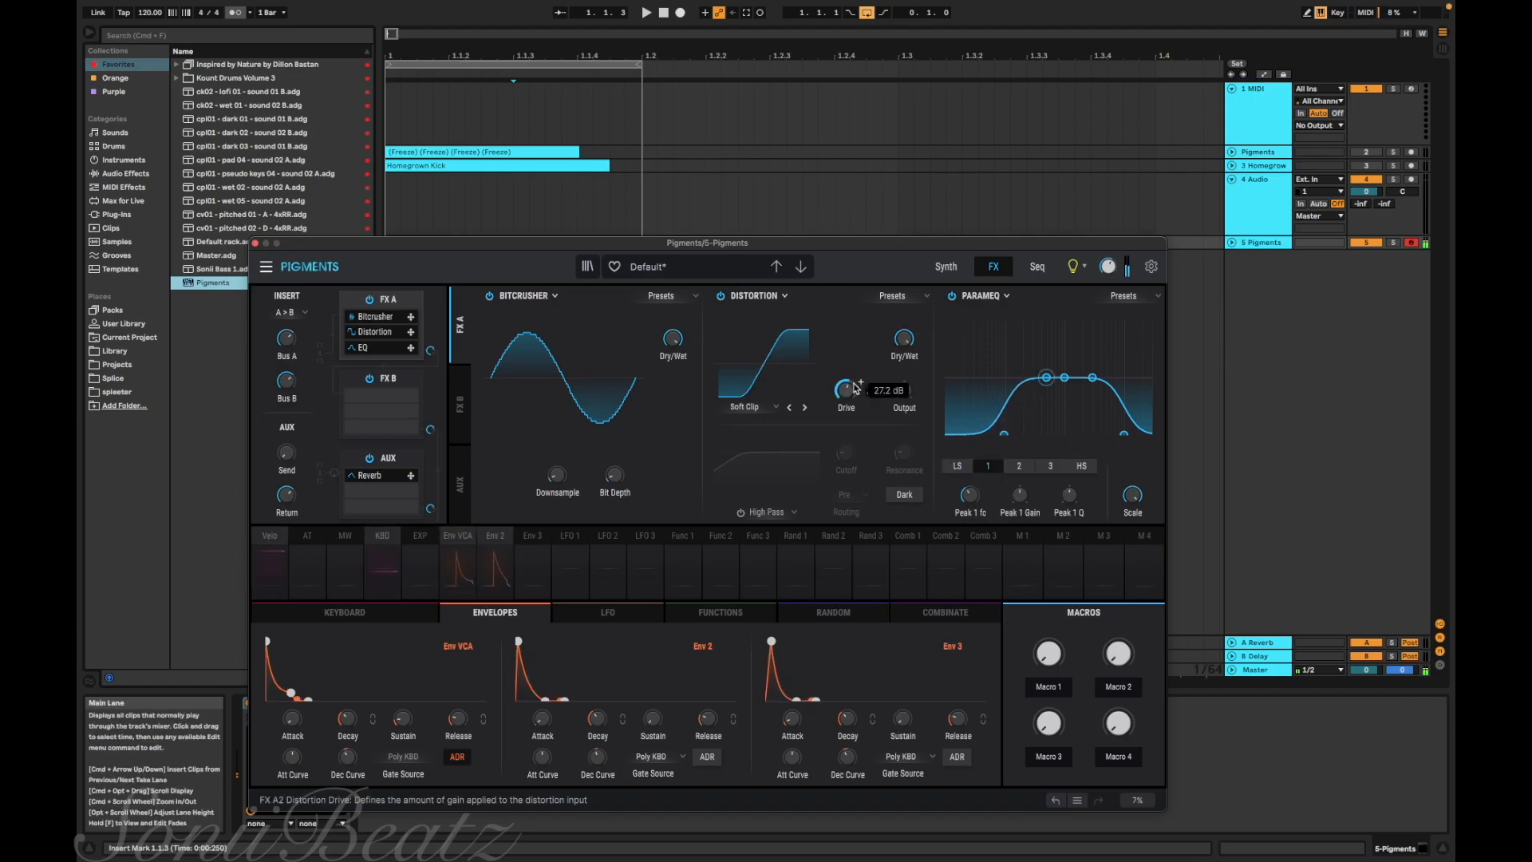
pyautogui.moveTo(846, 390)
pyautogui.mouseDown()
pyautogui.moveTo(846, 355)
pyautogui.moveTo(839, 383)
pyautogui.mouseUp()
pyautogui.click(806, 407)
# Step: Shorten Env VCA's decay slightly and close the synth window
pyautogui.moveTo(291, 693); pyautogui.dragTo(288, 694)
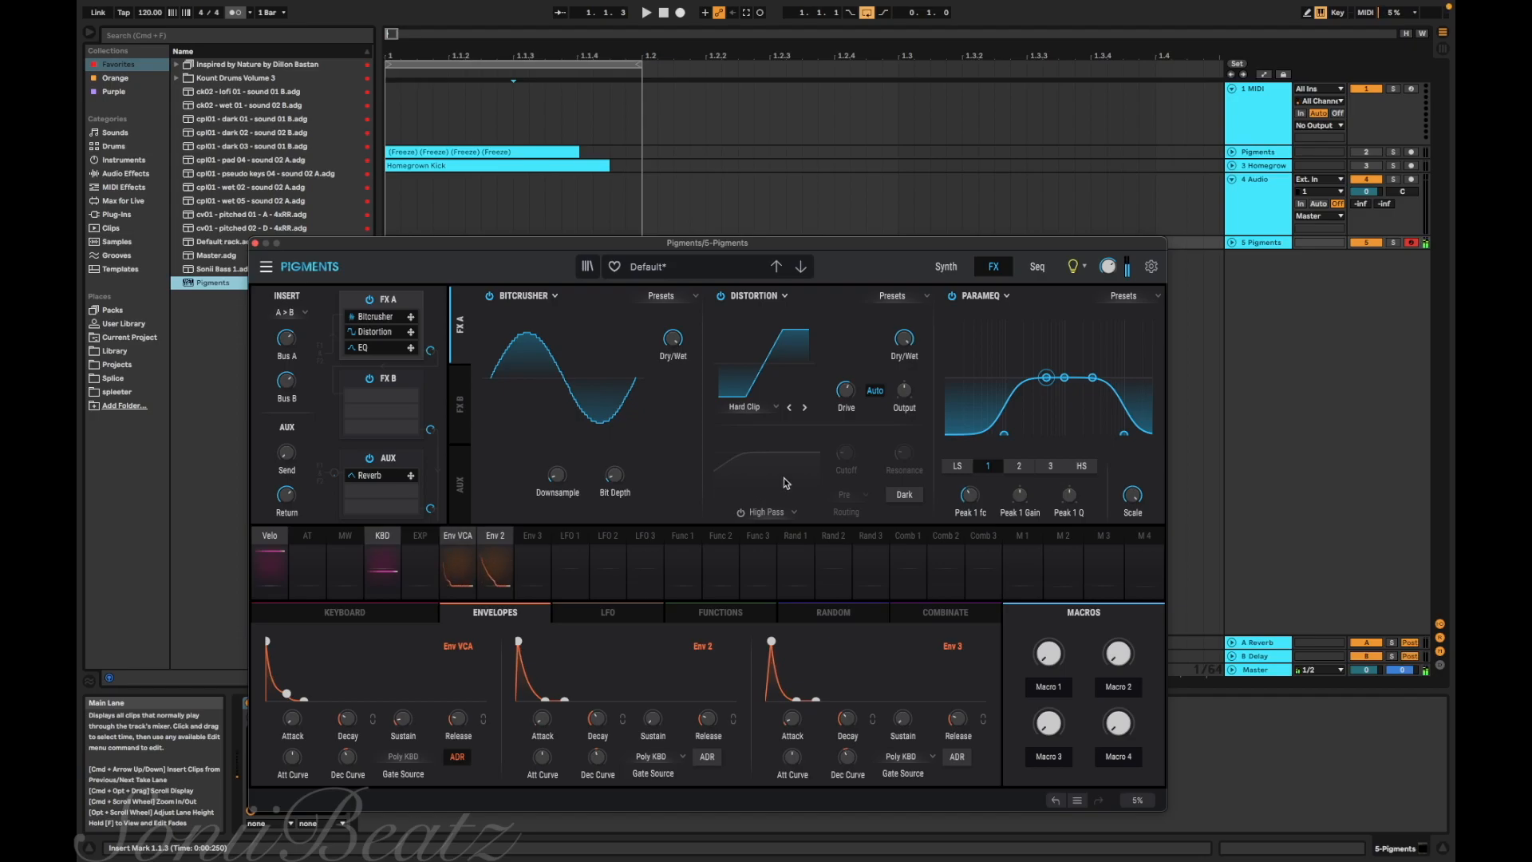
pyautogui.click(256, 244)
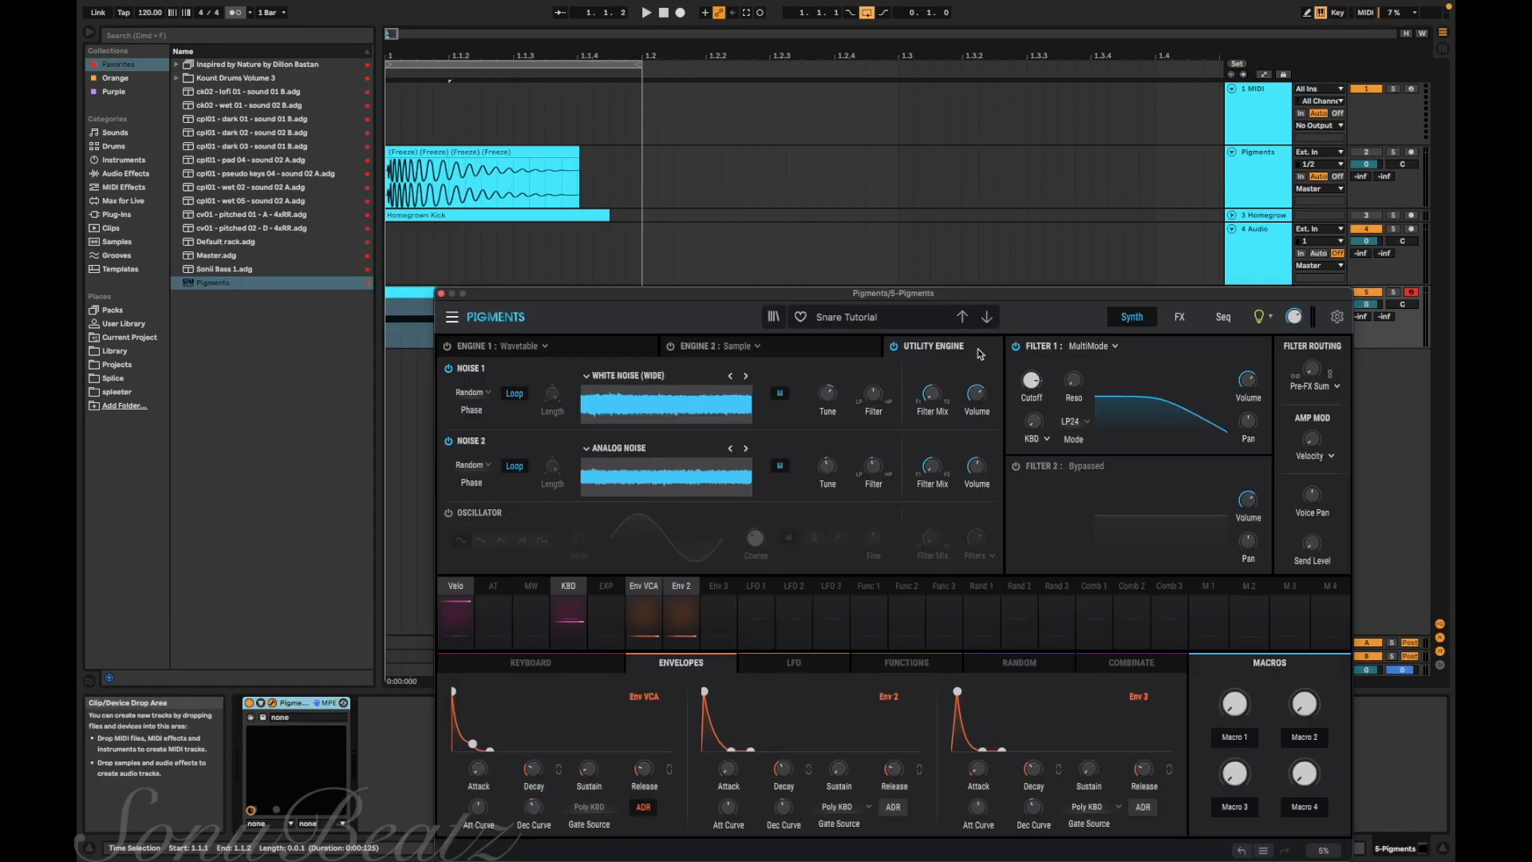
# Step: Turn on Engine 2, load the Crumble Textures sample and adjust its start position
pyautogui.click(1179, 317)
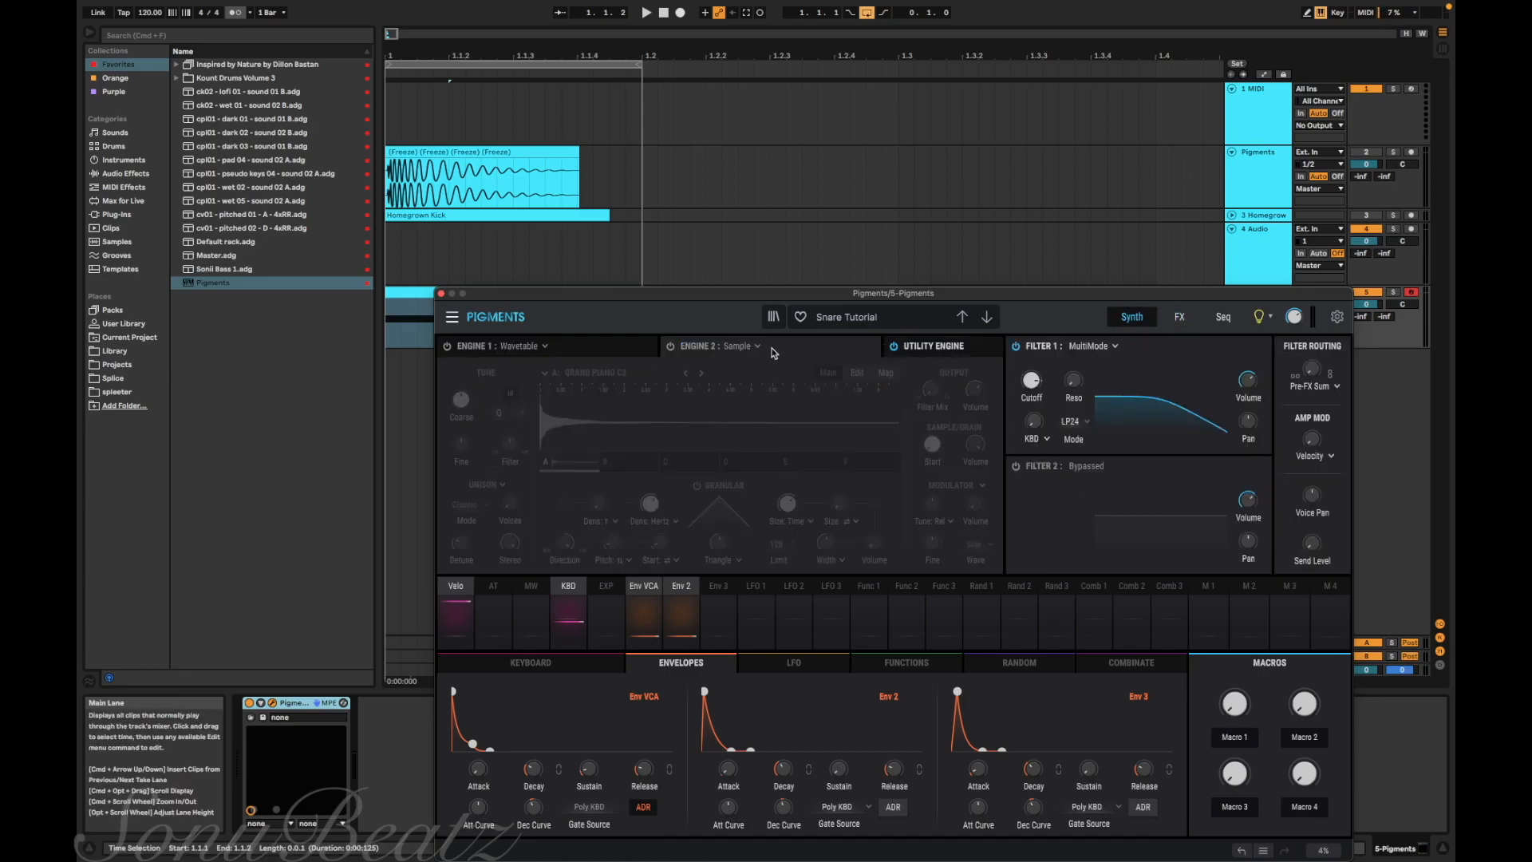
pyautogui.click(670, 345)
pyautogui.click(637, 373)
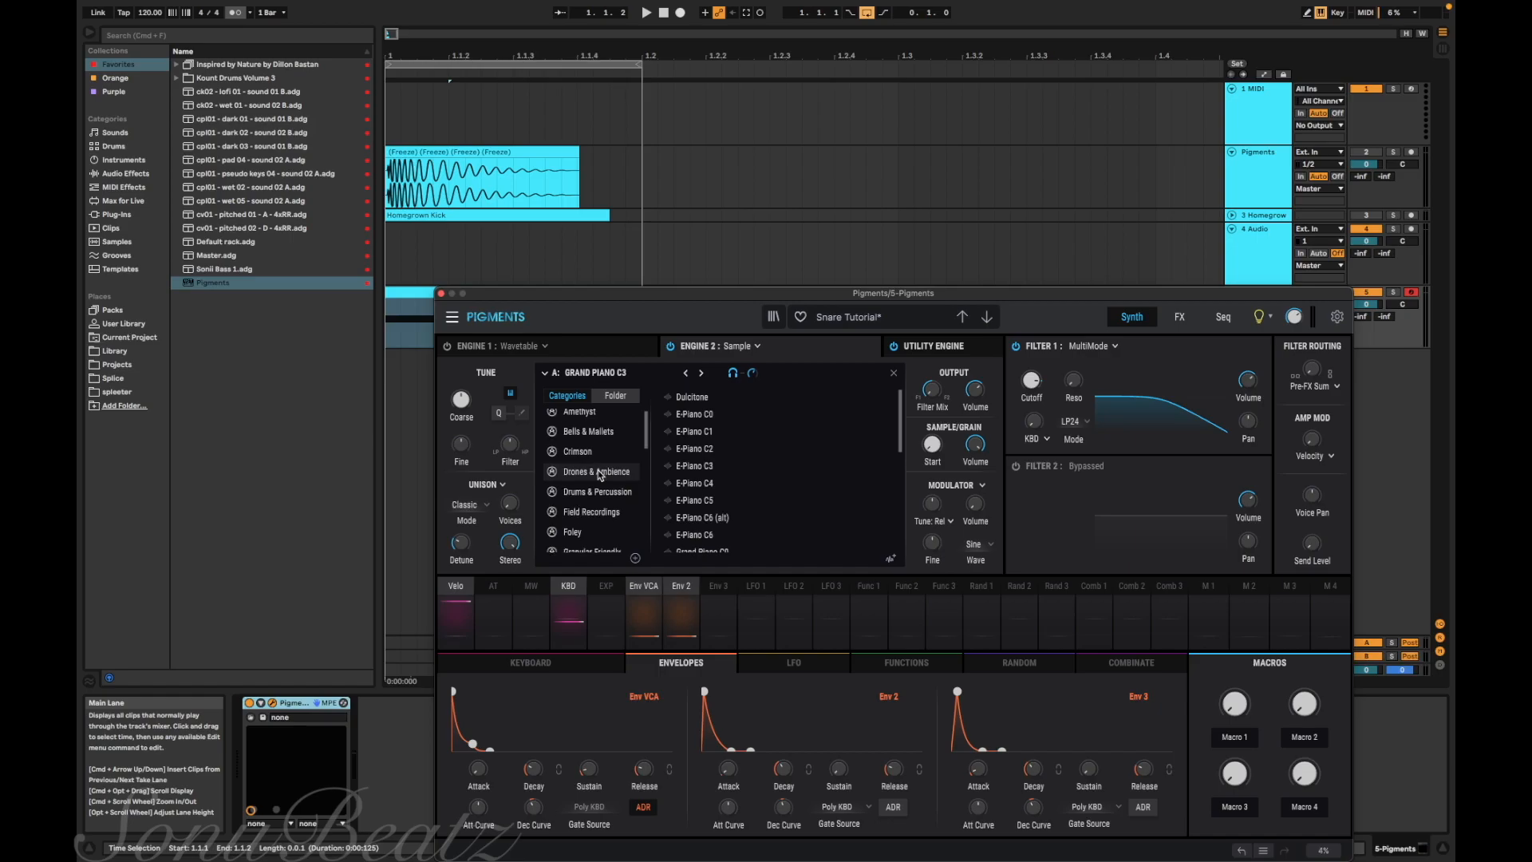
pyautogui.doubleClick(707, 447)
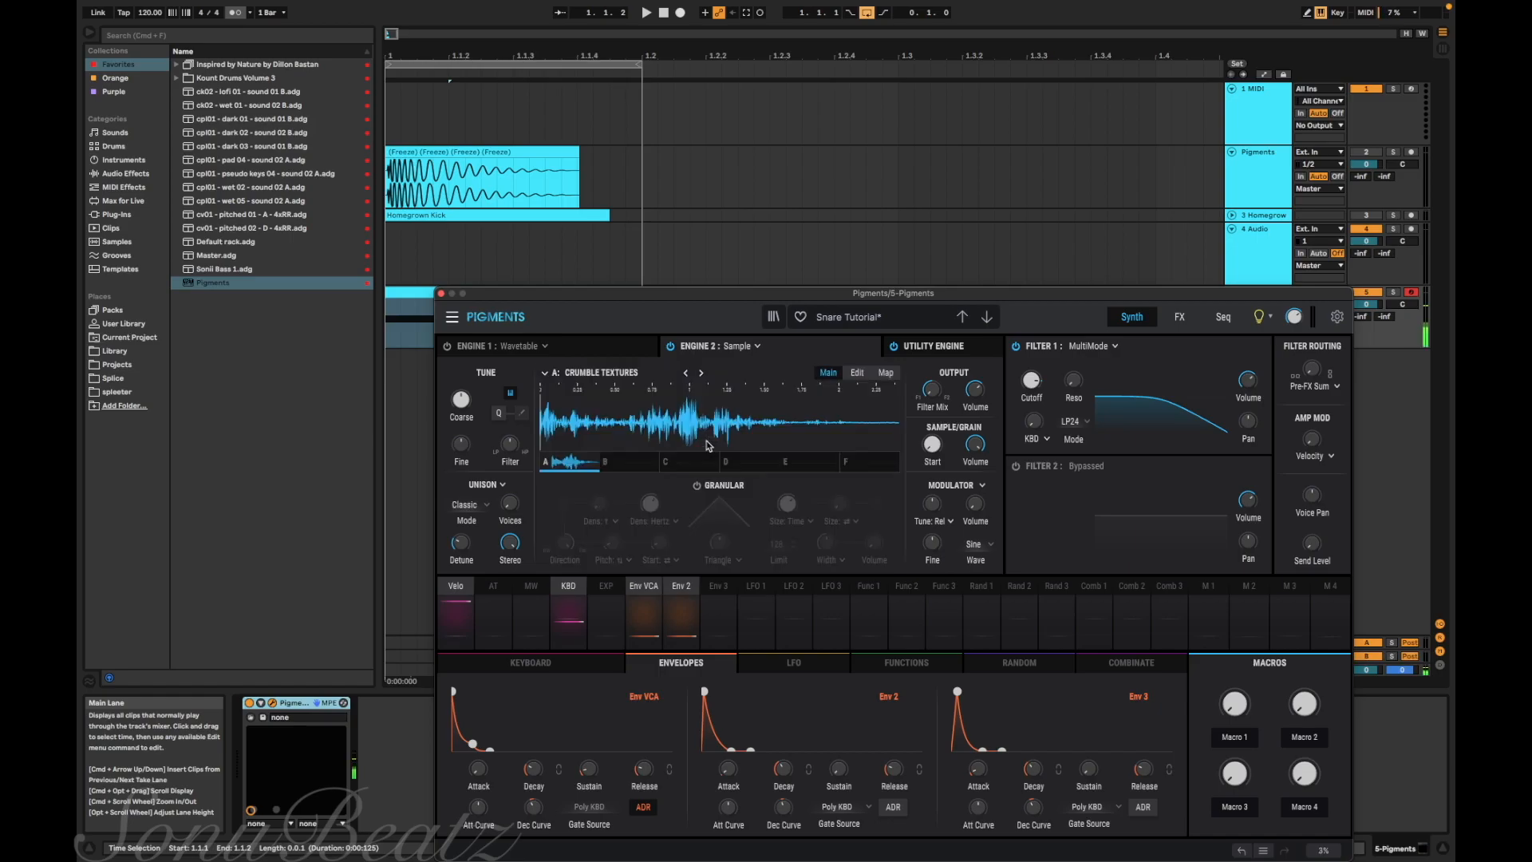
pyautogui.moveTo(934, 441); pyautogui.dragTo(932, 445)
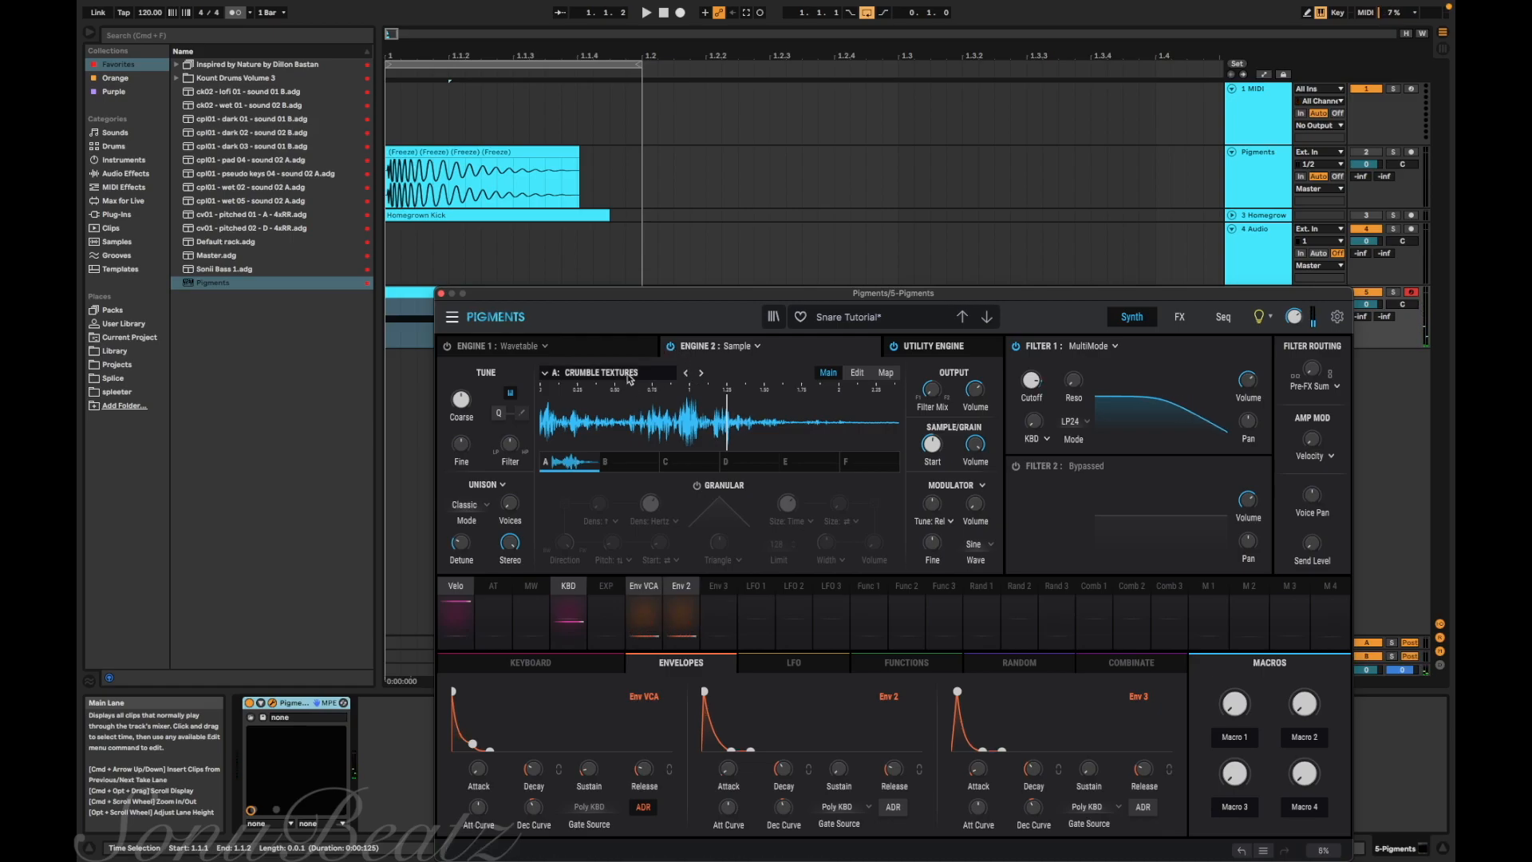
# Step: Try the City field recording in Engine 2 with its start at about 0.164 and switch the engine back off
pyautogui.click(673, 382)
pyautogui.scroll(-1, 727, 490)
pyautogui.click(589, 500)
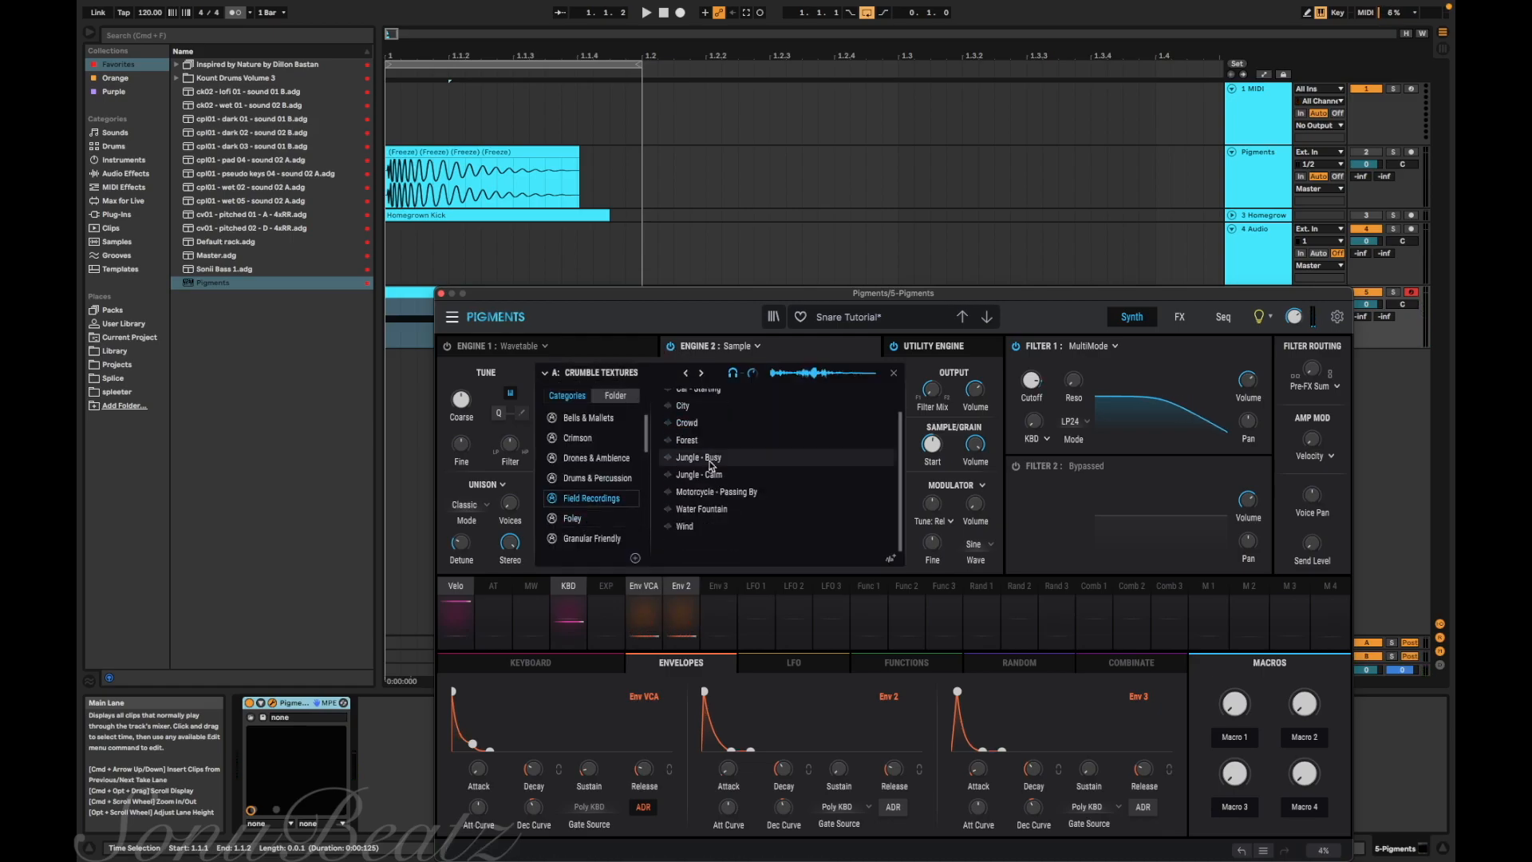
pyautogui.doubleClick(684, 407)
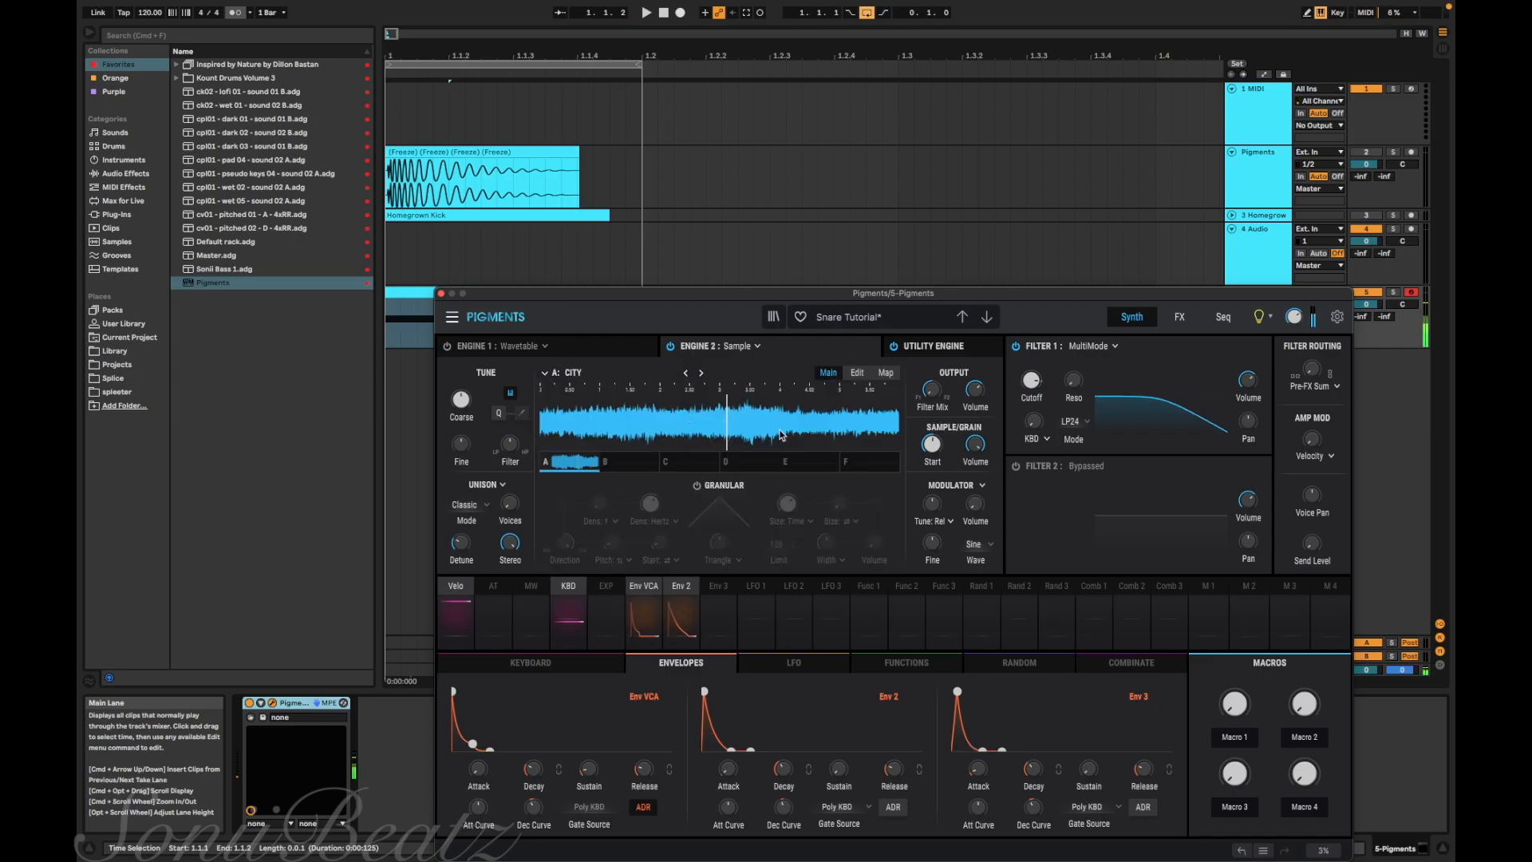
pyautogui.moveTo(932, 444); pyautogui.dragTo(932, 430)
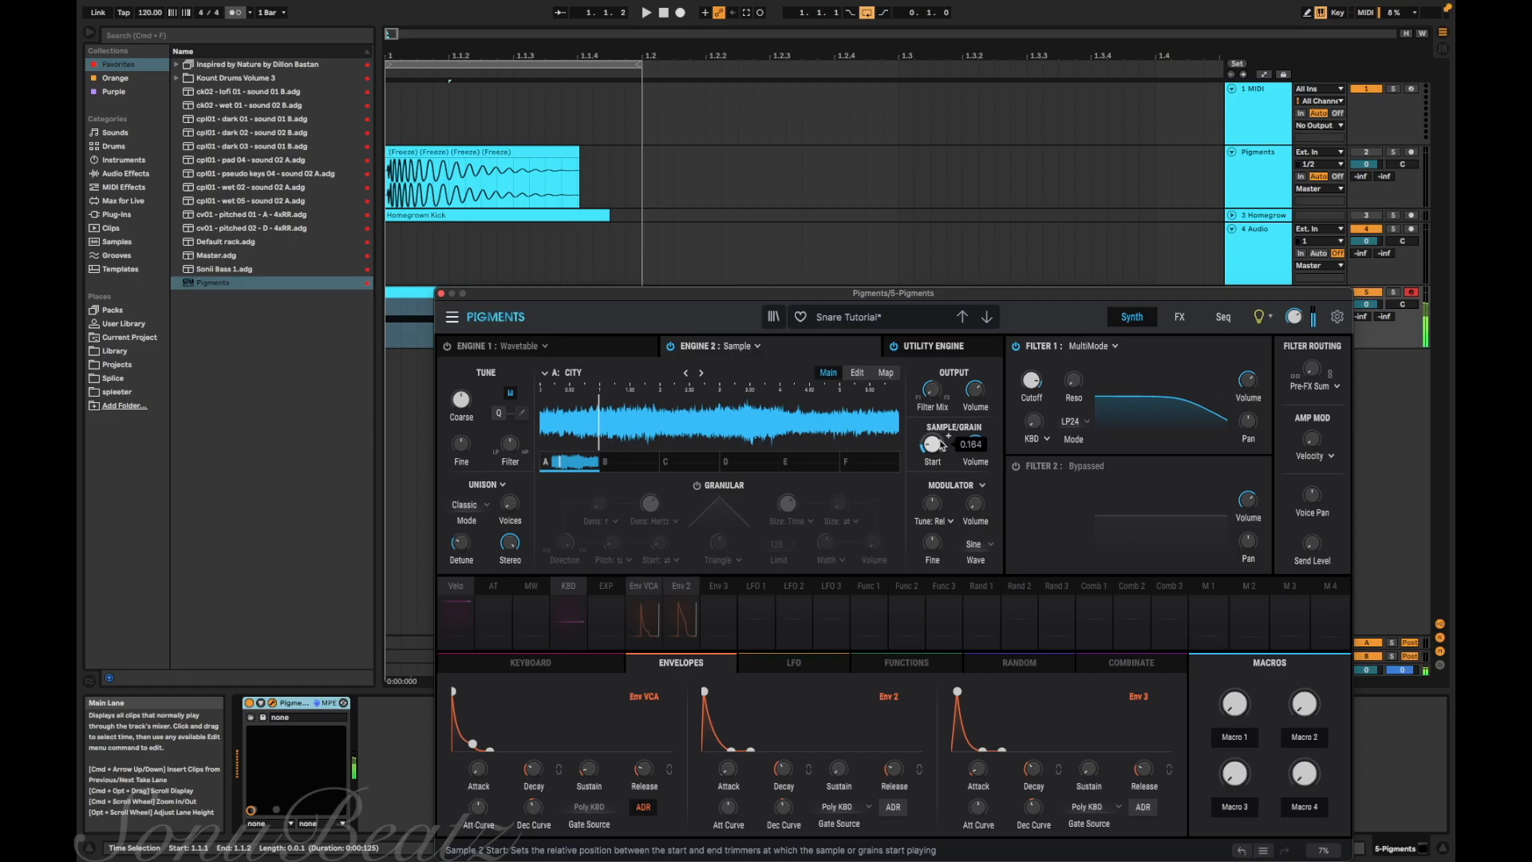
pyautogui.click(671, 347)
pyautogui.click(960, 349)
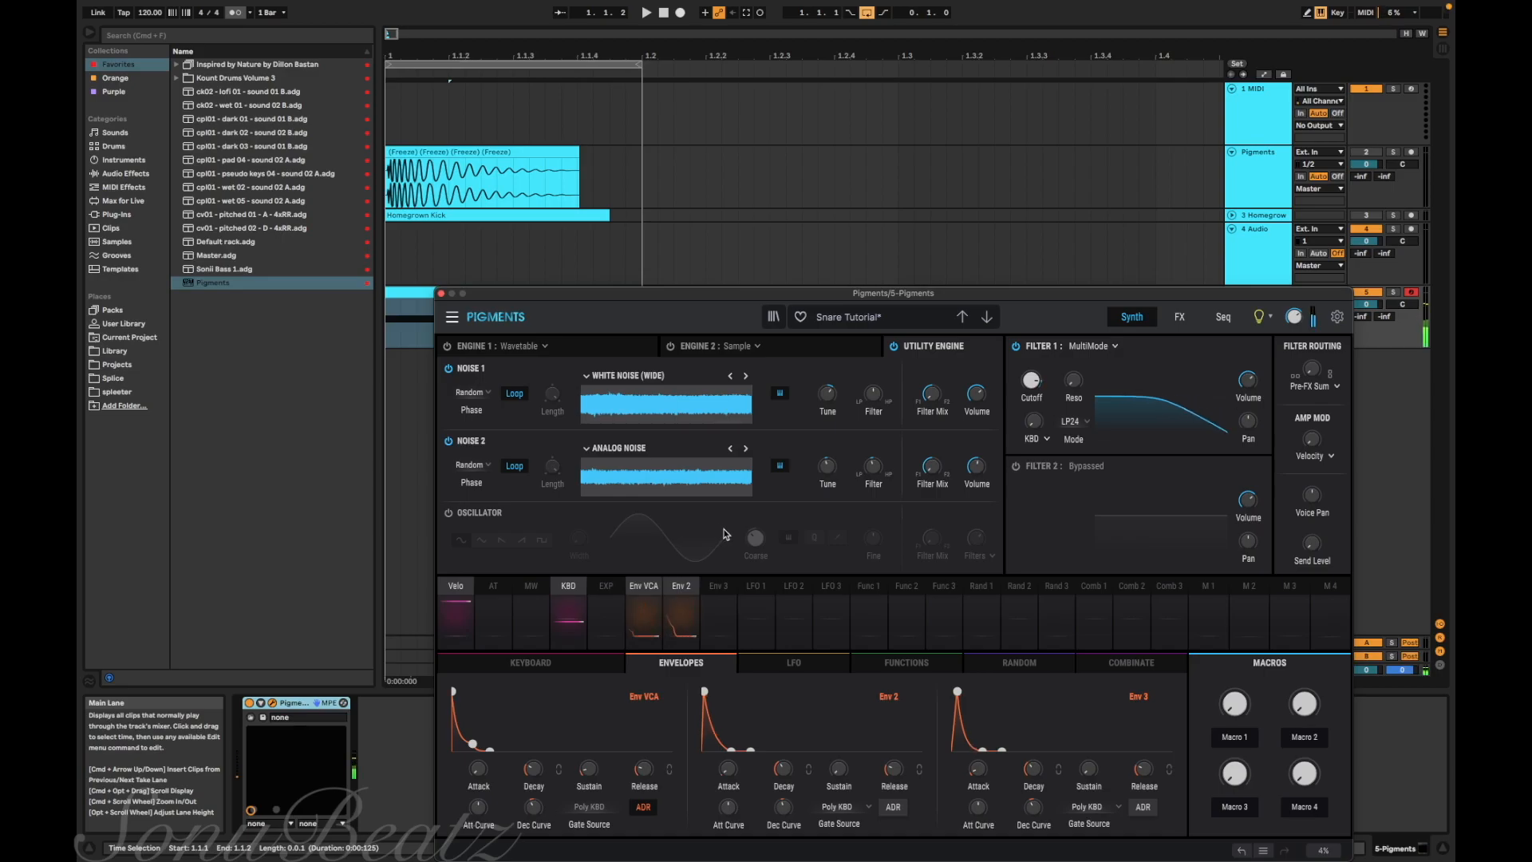
# Step: Freeze and flatten the snare's Pigments track into an audio clip
pyautogui.rightClick(1258, 319)
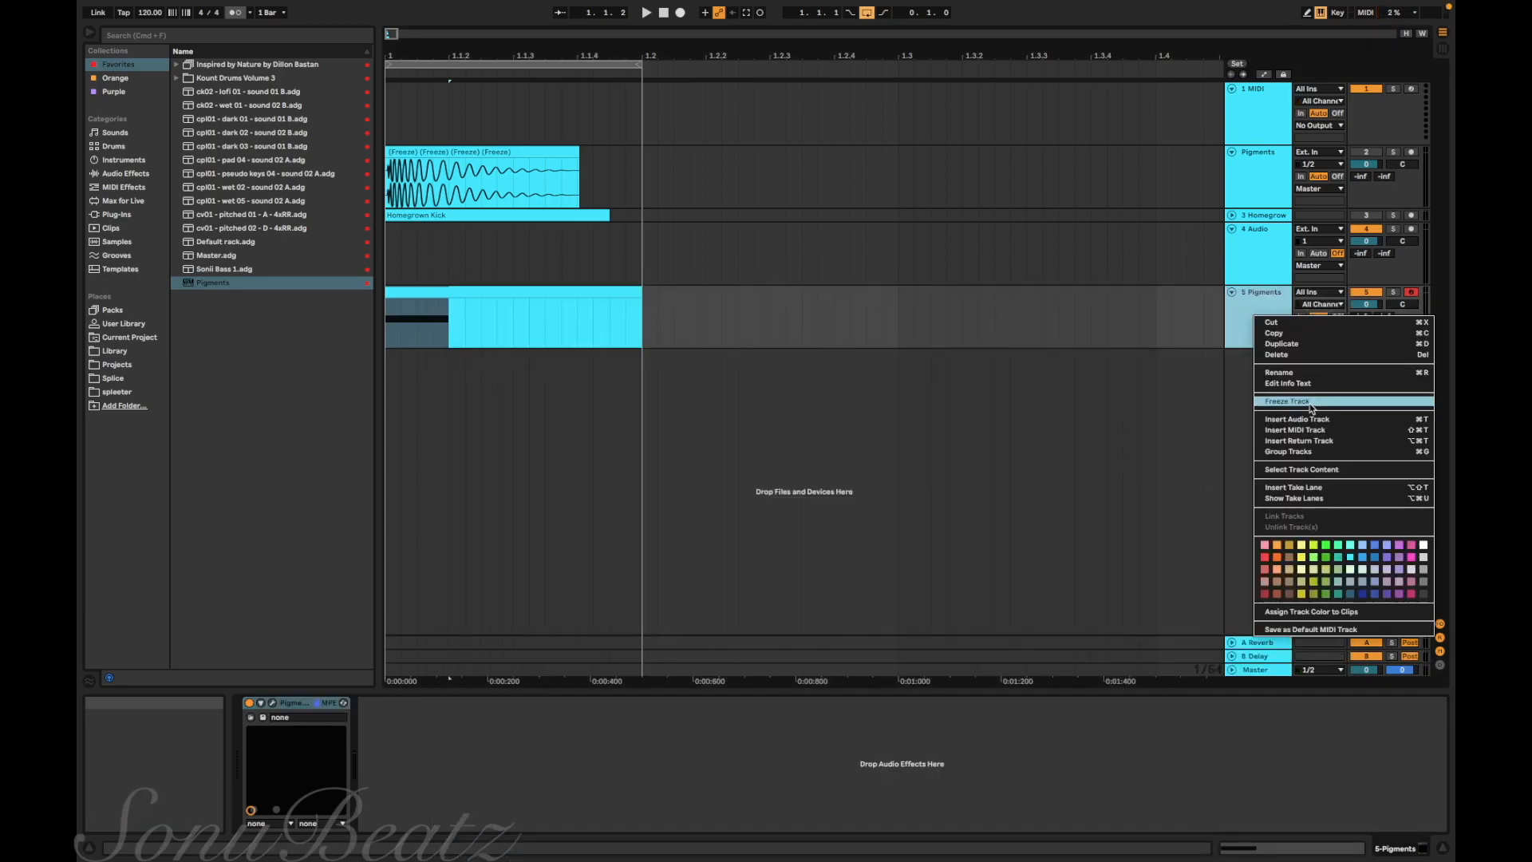
pyautogui.click(1311, 402)
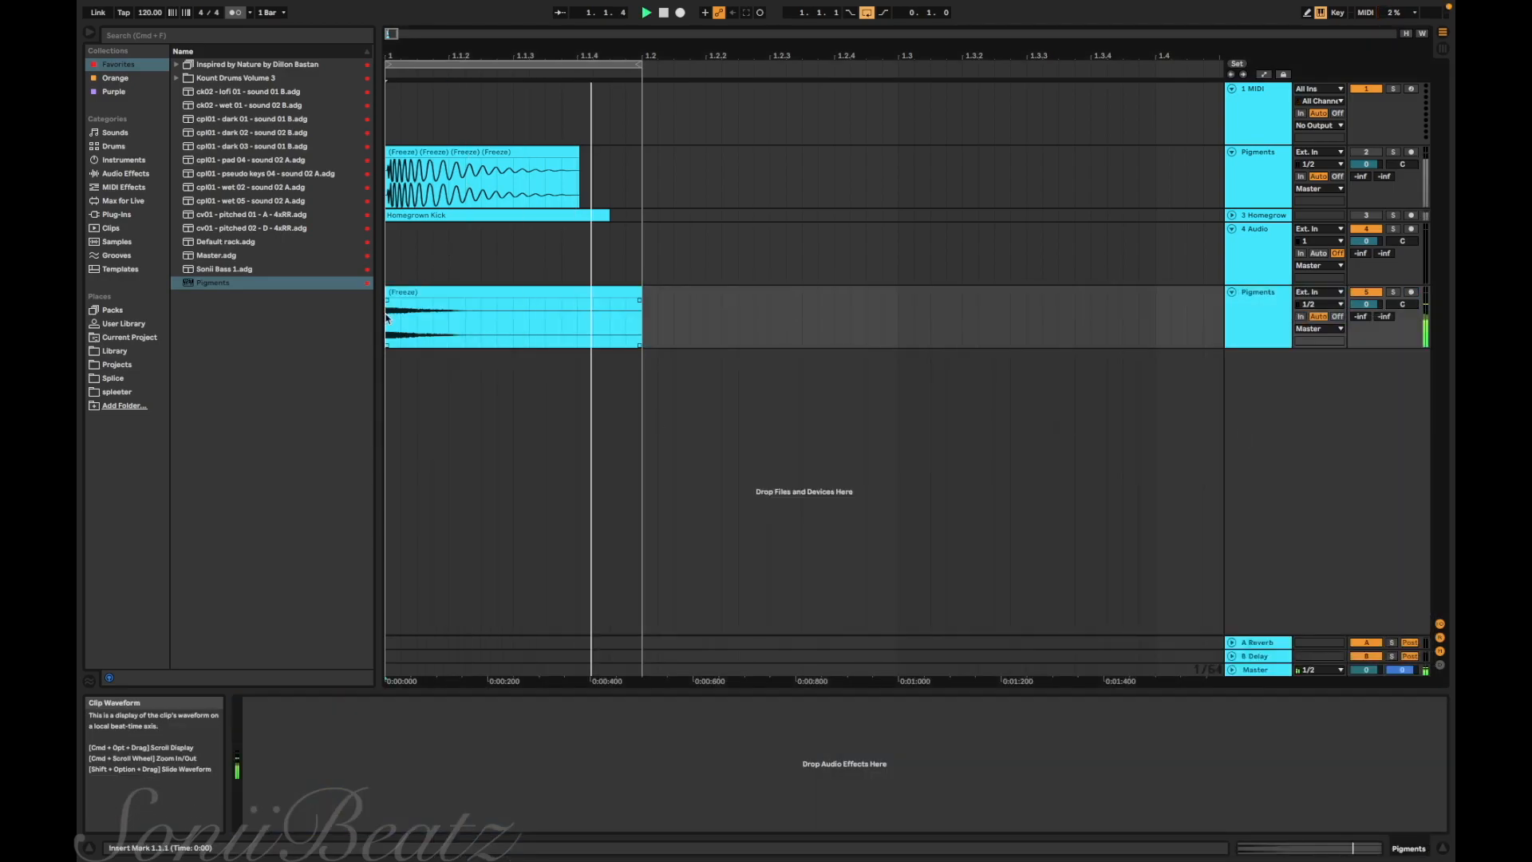
# Step: Add the Drum Buss audio effect to the flattened snare track and start playback
pyautogui.click(126, 173)
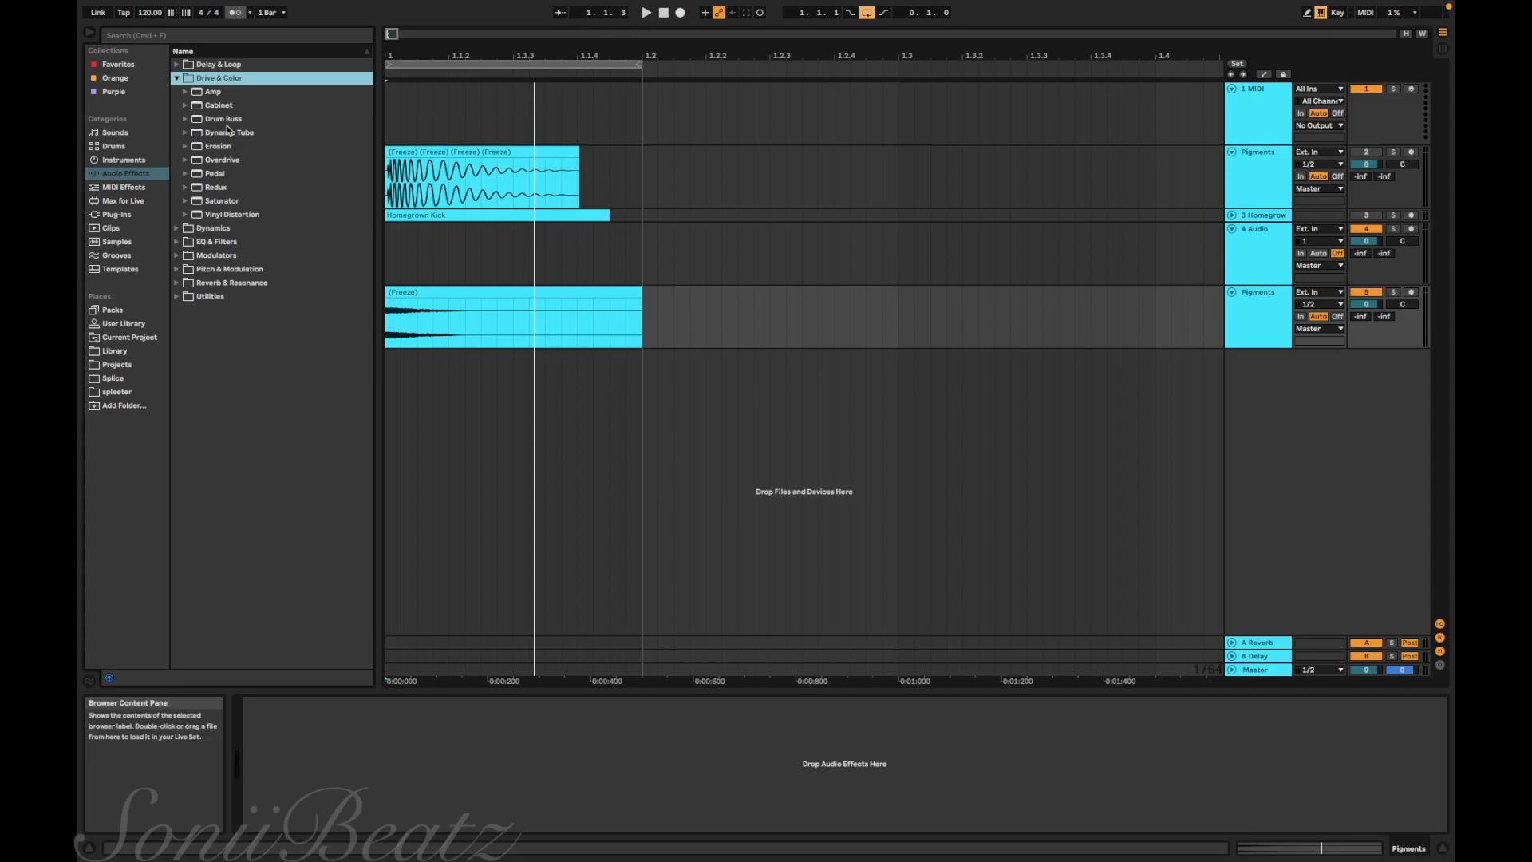
pyautogui.moveTo(223, 119); pyautogui.dragTo(470, 322)
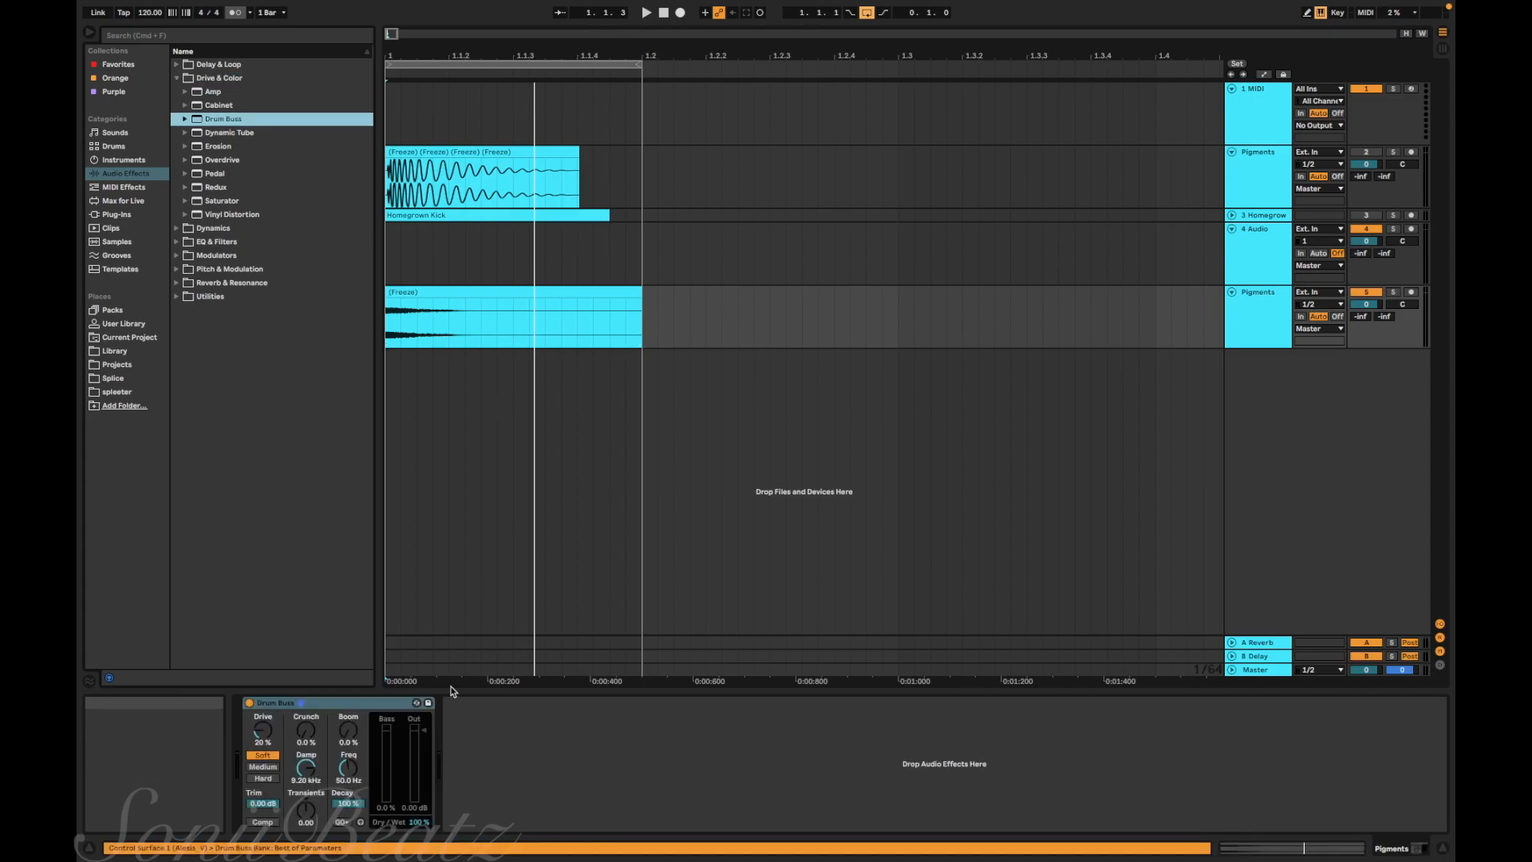
pyautogui.press('space')
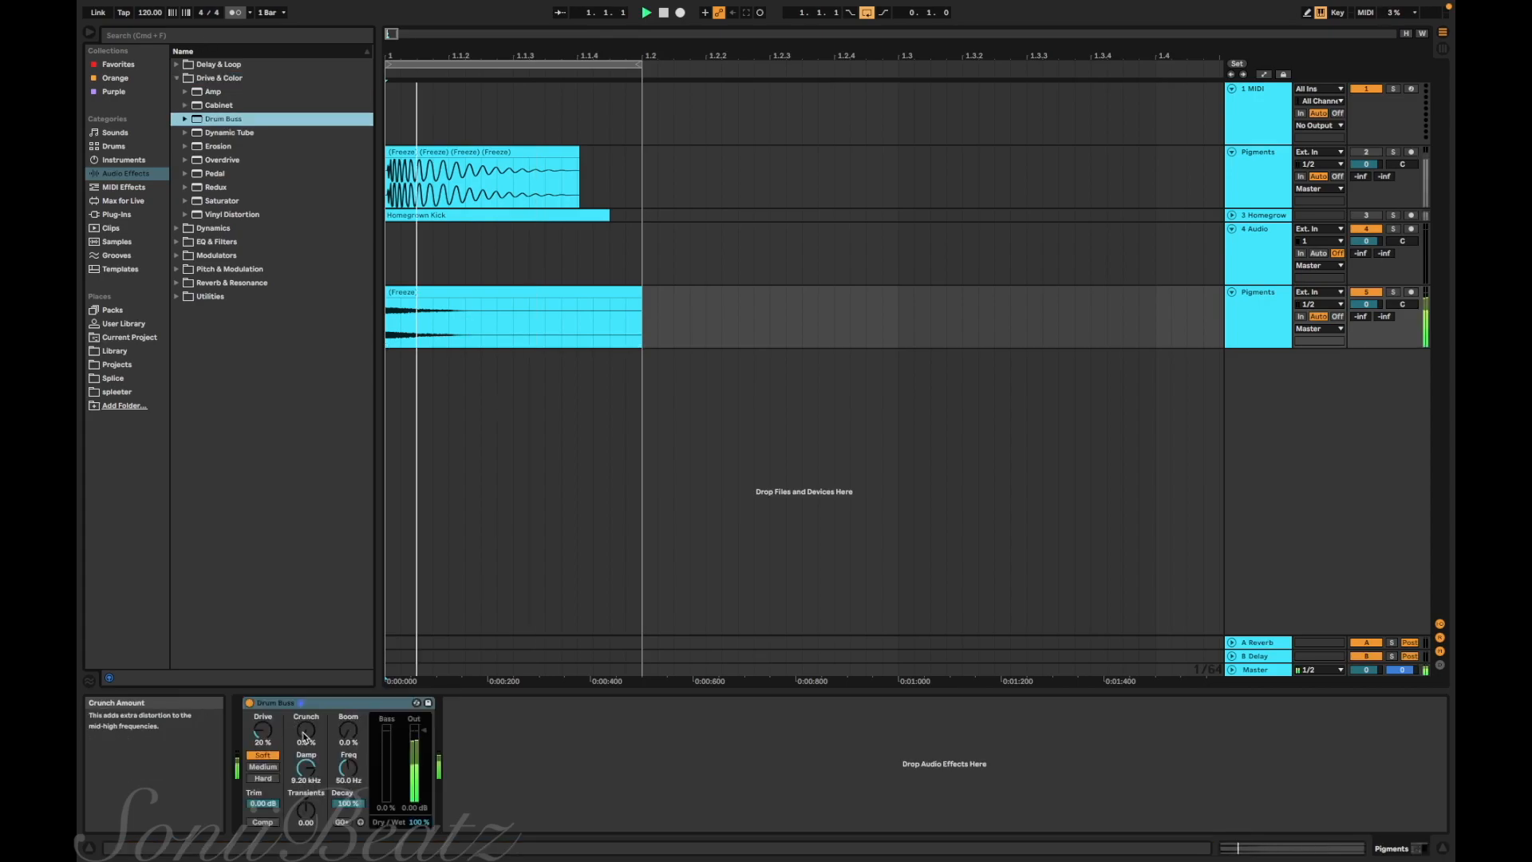
# Step: Set Drum Buss to 24% Crunch, 4.8% Drive and the Medium distortion type while auditioning the snare
pyautogui.moveTo(303, 733); pyautogui.dragTo(262, 745)
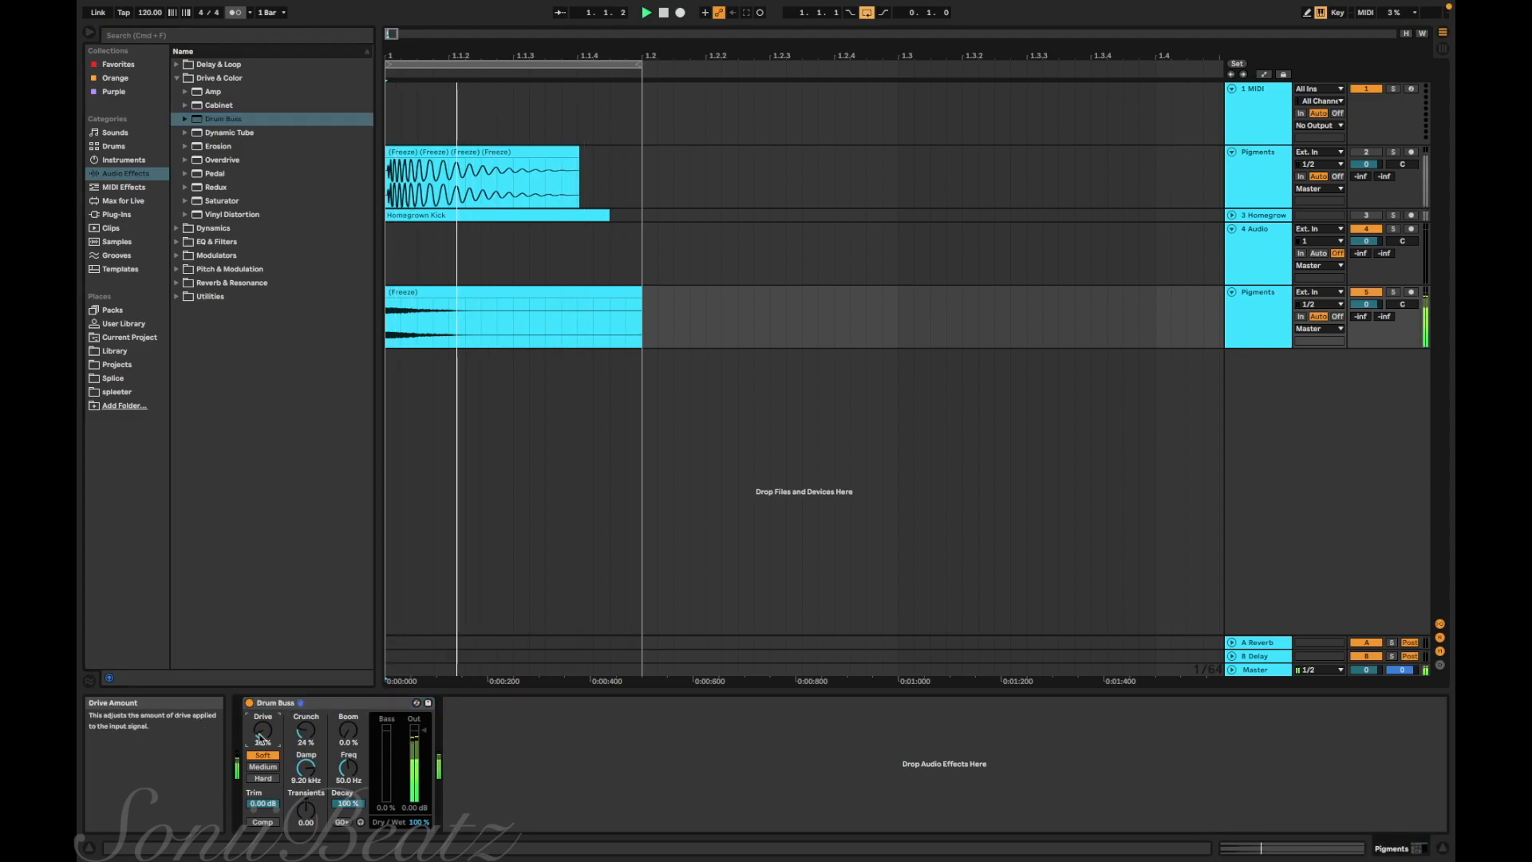
pyautogui.click(259, 779)
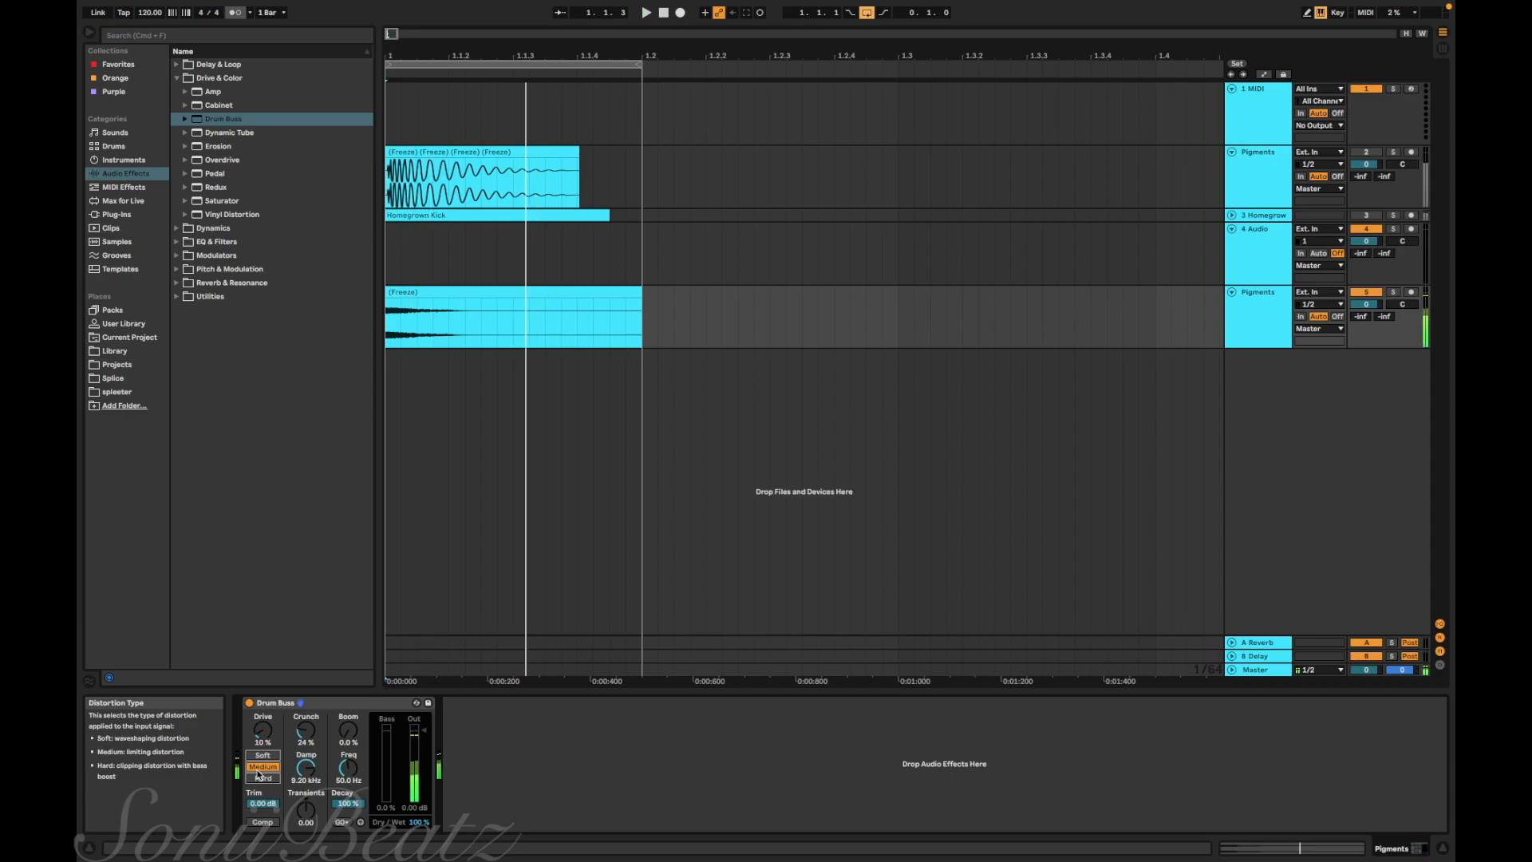
pyautogui.click(261, 767)
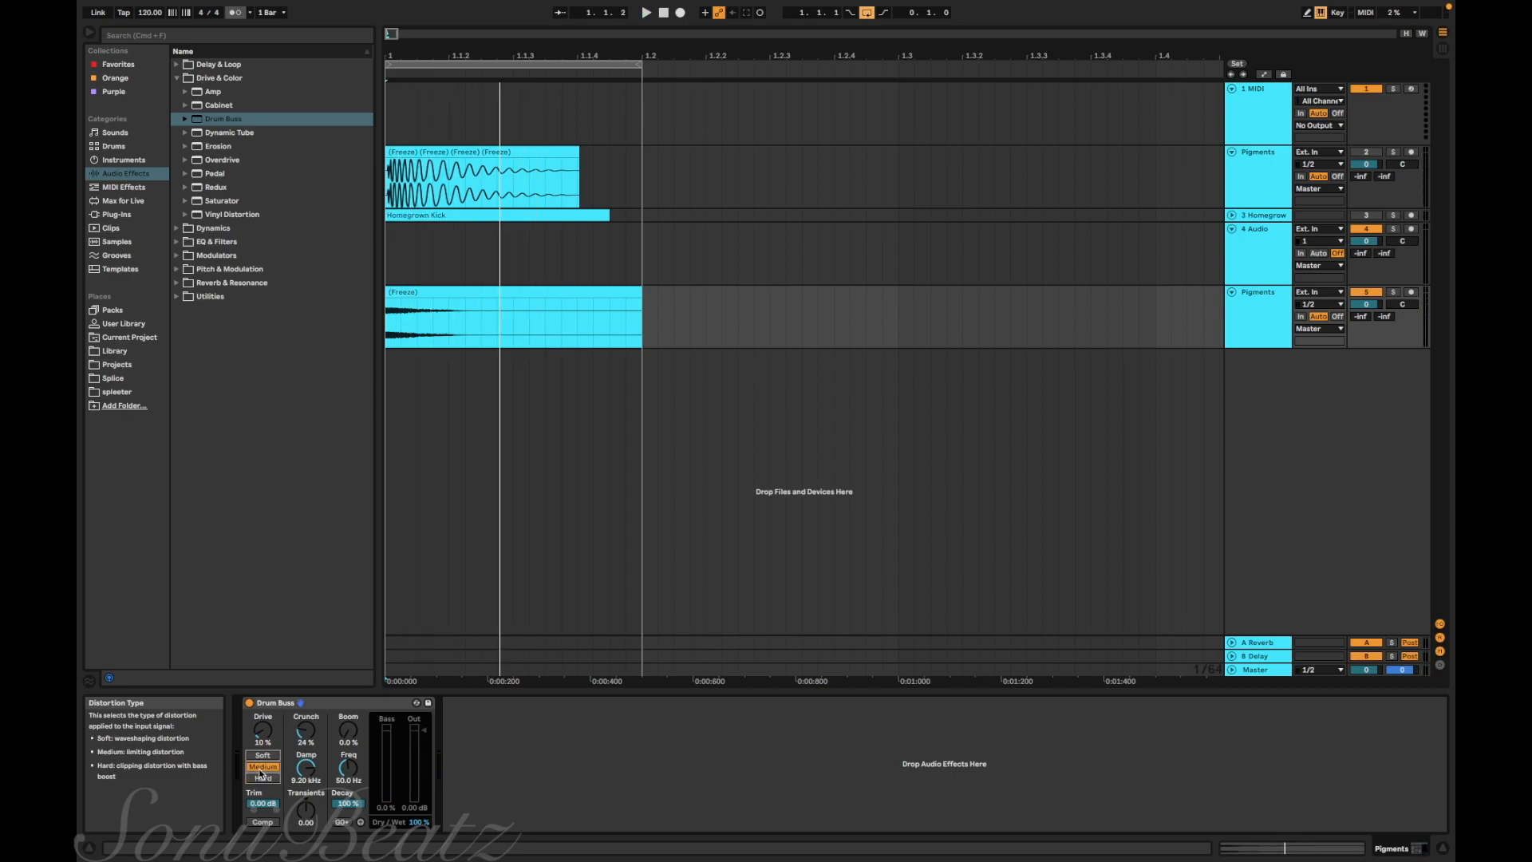
pyautogui.moveTo(262, 732); pyautogui.dragTo(262, 740)
pyautogui.press('space')
pyautogui.press('space')
# Step: Add EQ Eight after Drum Buss and enable band 8 as a high cut at about 2.76 kHz
pyautogui.moveTo(219, 146); pyautogui.dragTo(454, 736)
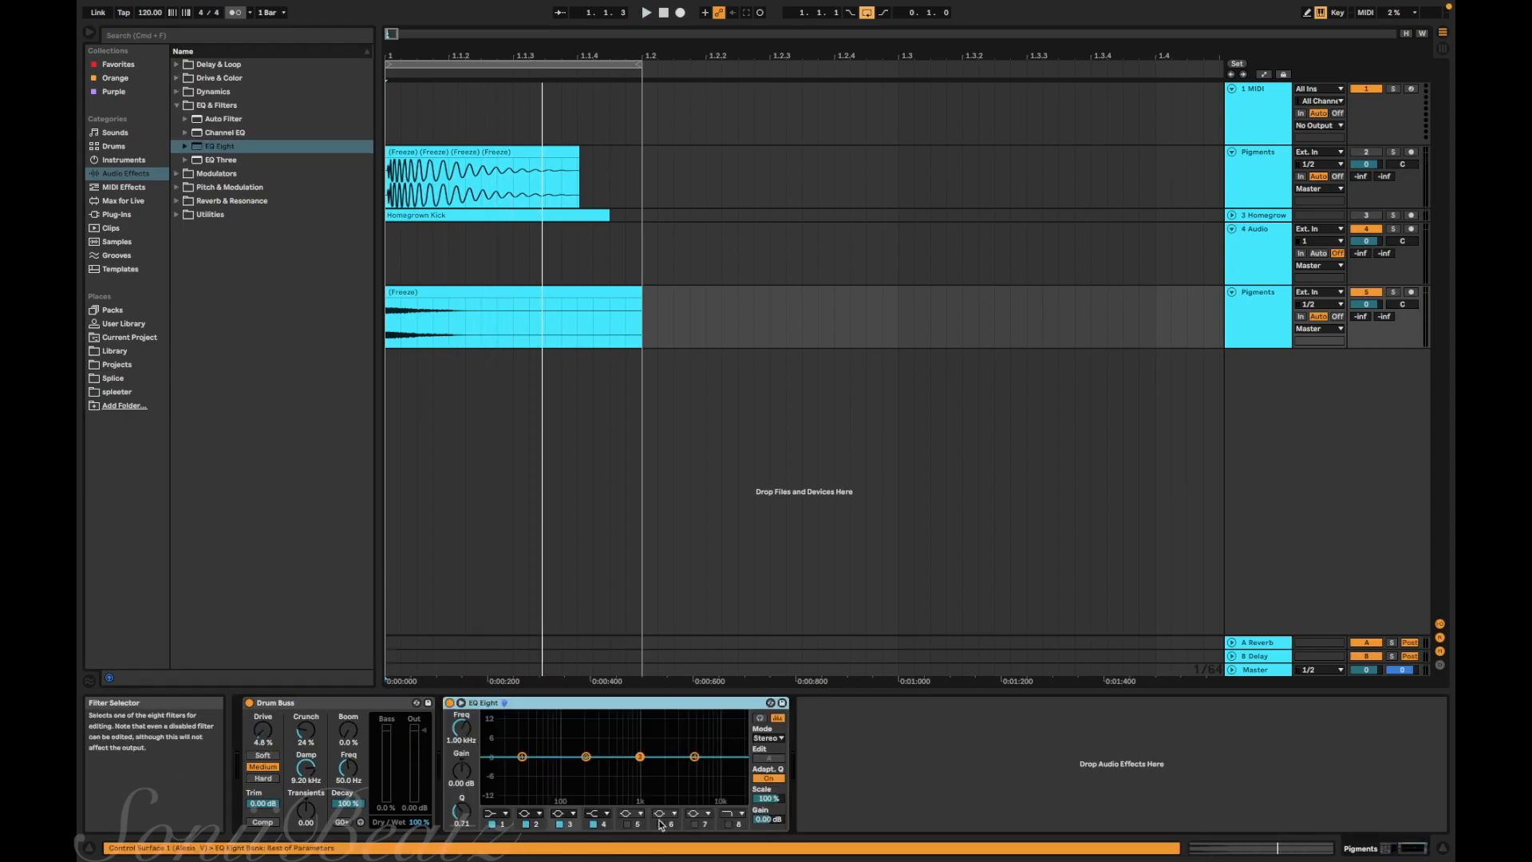
pyautogui.click(730, 827)
pyautogui.moveTo(466, 729); pyautogui.dragTo(468, 729)
pyautogui.press('space')
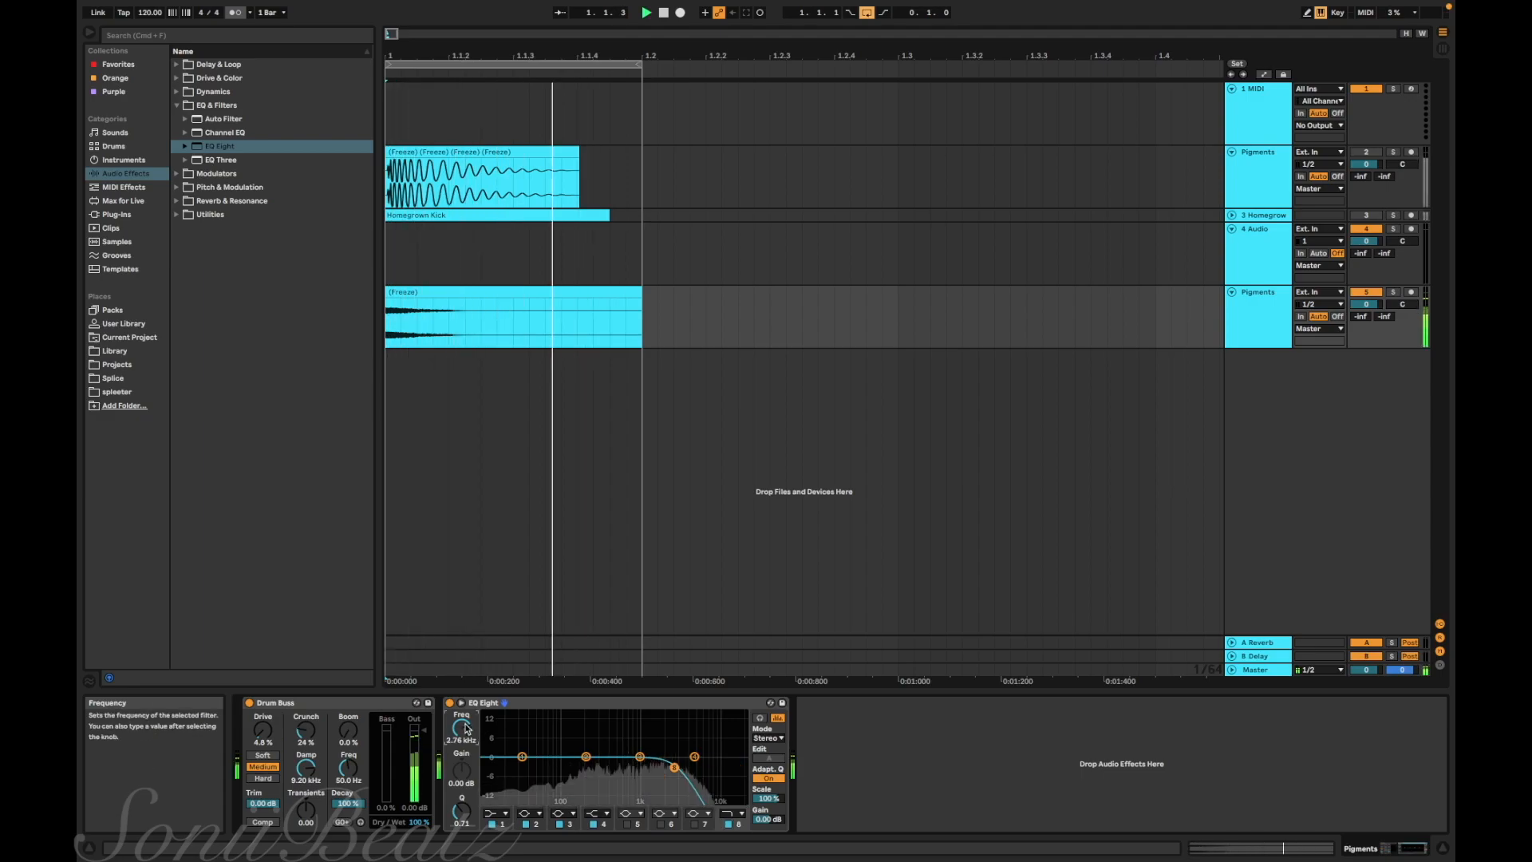
pyautogui.press('space')
# Step: Change EQ Eight's band 1 to a low cut at about 115 Hz and audition the snare
pyautogui.click(495, 813)
pyautogui.click(495, 739)
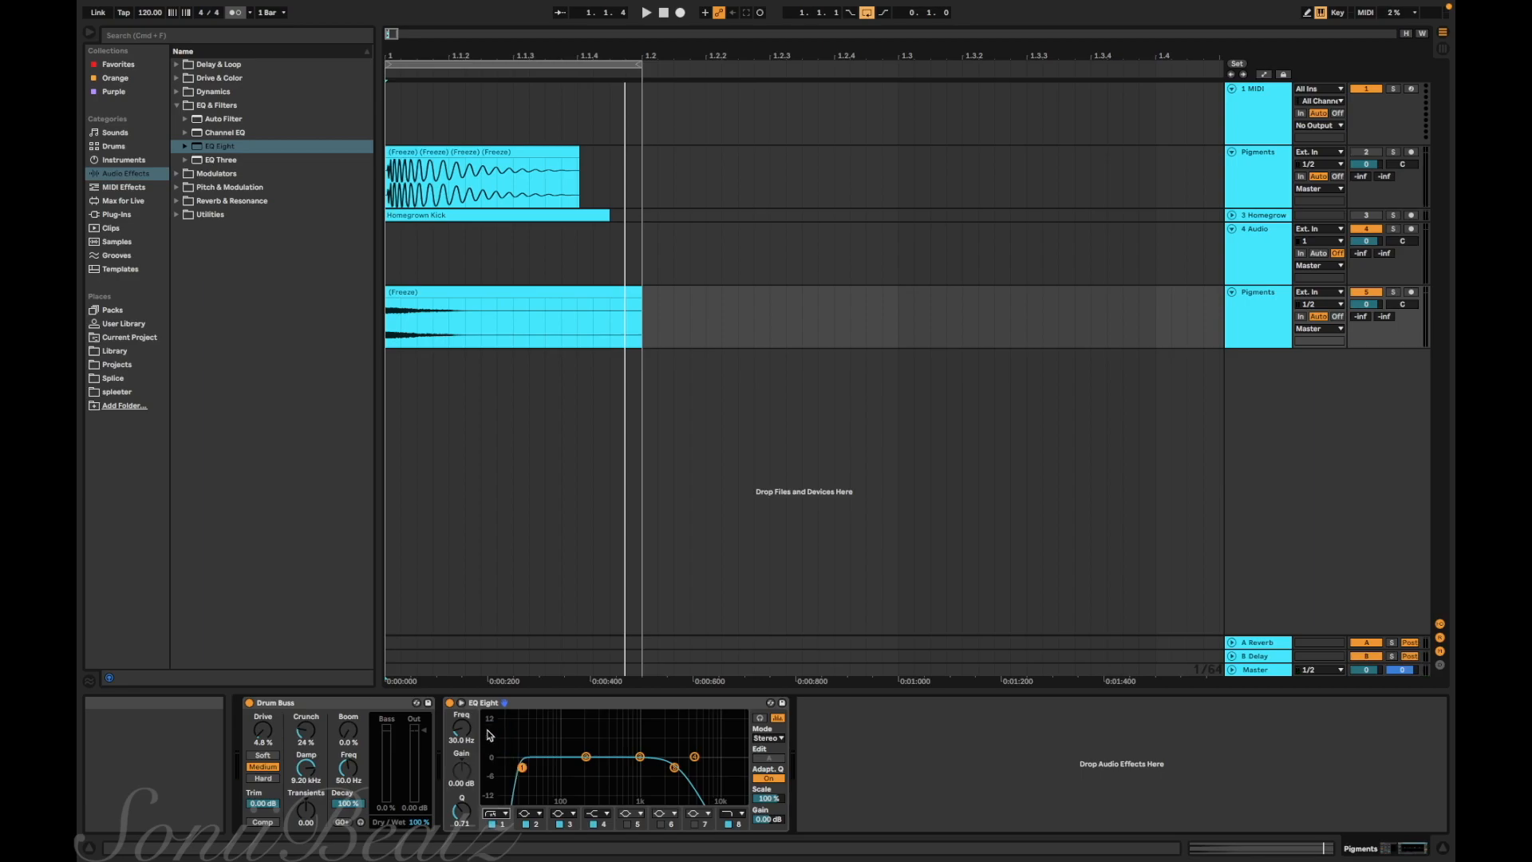
pyautogui.moveTo(462, 728); pyautogui.dragTo(461, 713)
pyautogui.press('space')
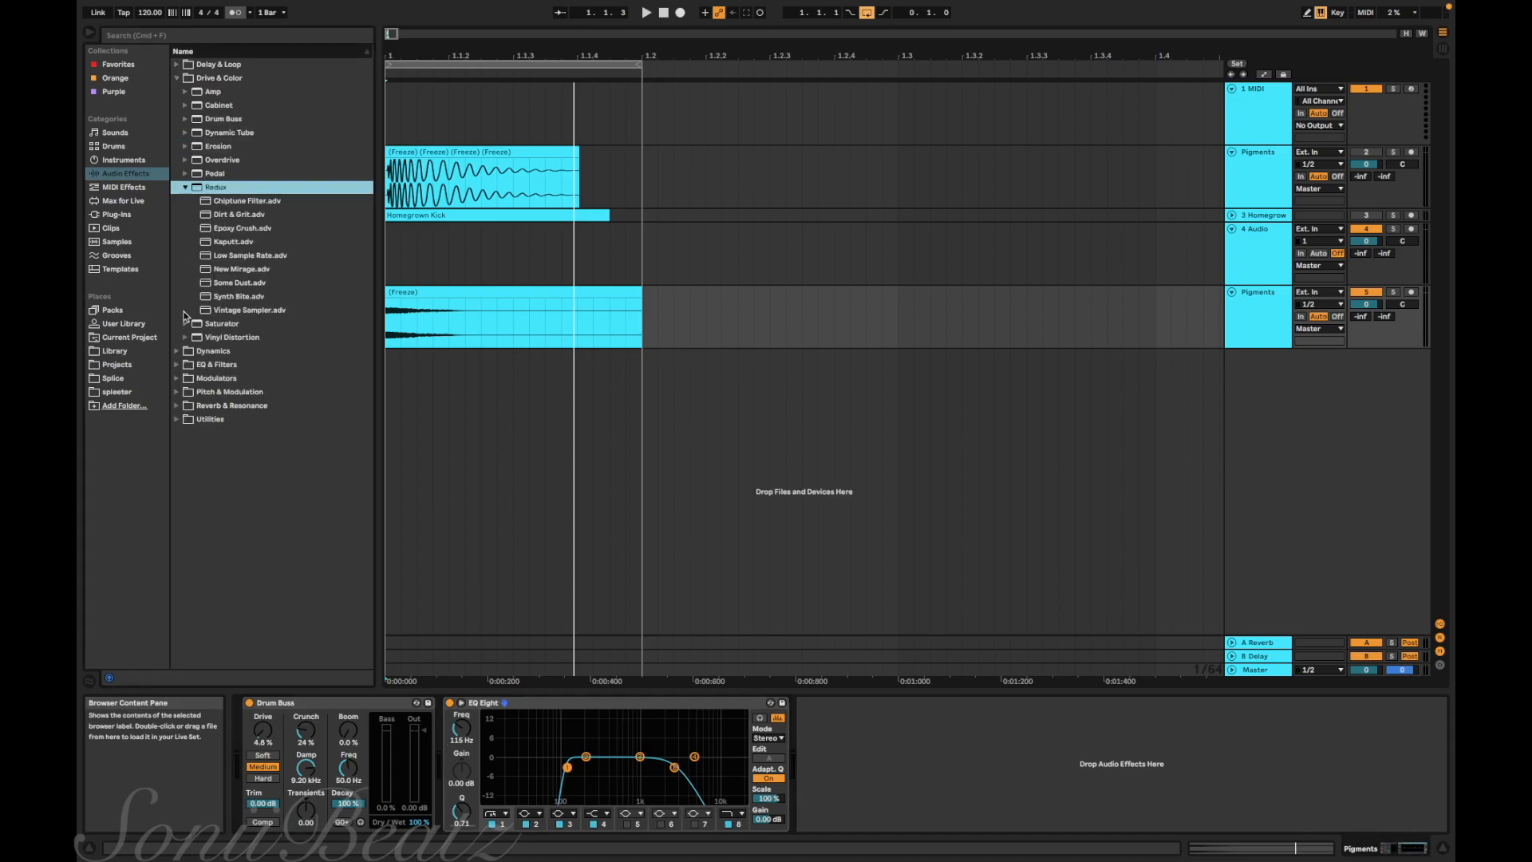
# Step: Insert the Mid-Range Phattener preset of Saturator between Drum Buss and EQ Eight
pyautogui.click(184, 322)
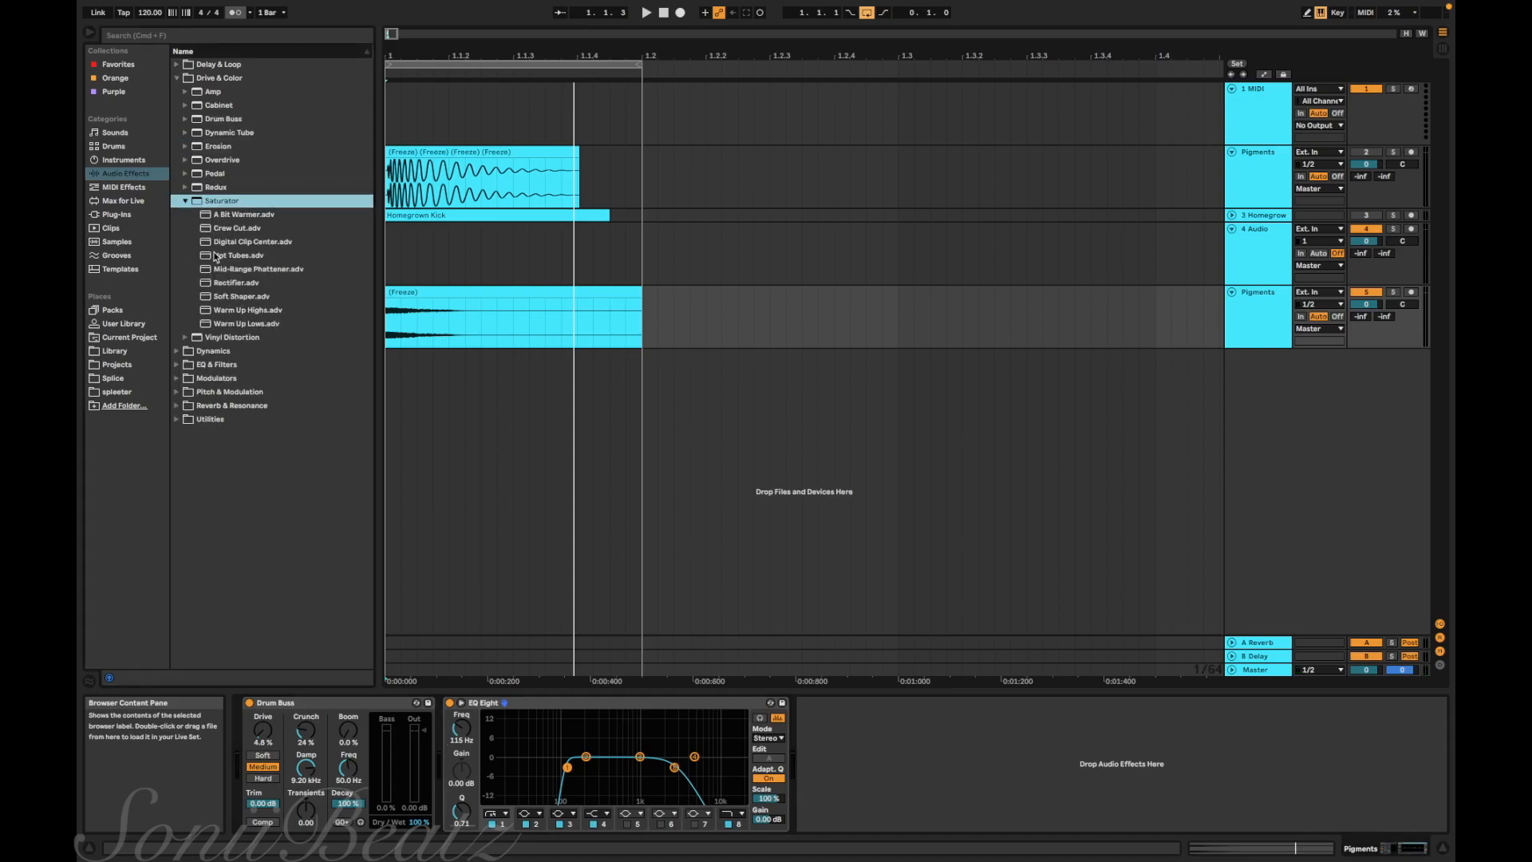
pyautogui.moveTo(228, 274); pyautogui.dragTo(443, 751)
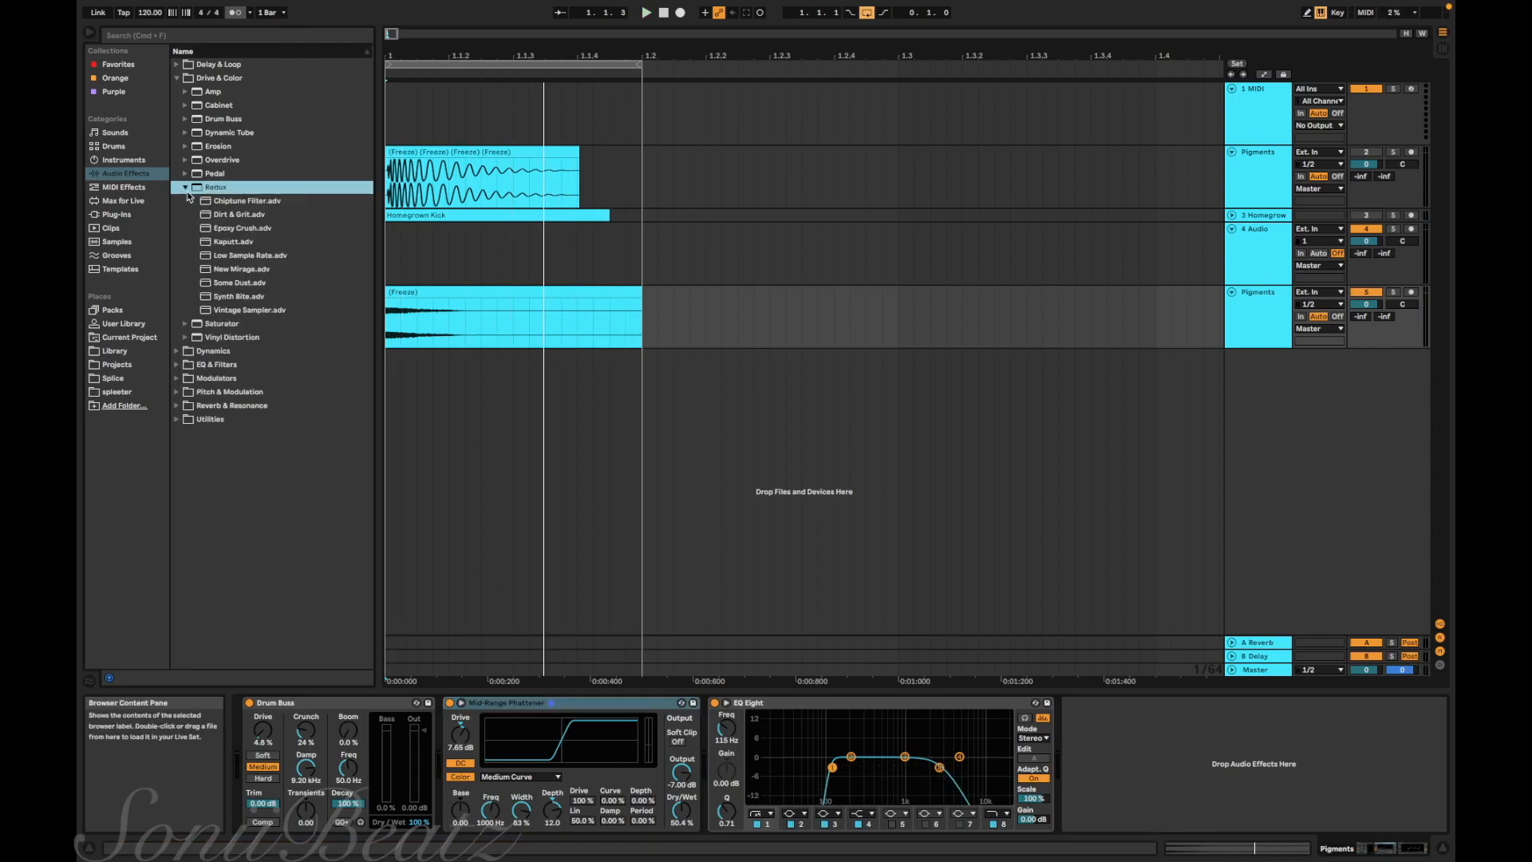
# Step: Try Redux just before EQ Eight with its sample rate at 7.76 kHz, and bypass the device
pyautogui.moveTo(187, 190); pyautogui.dragTo(798, 766)
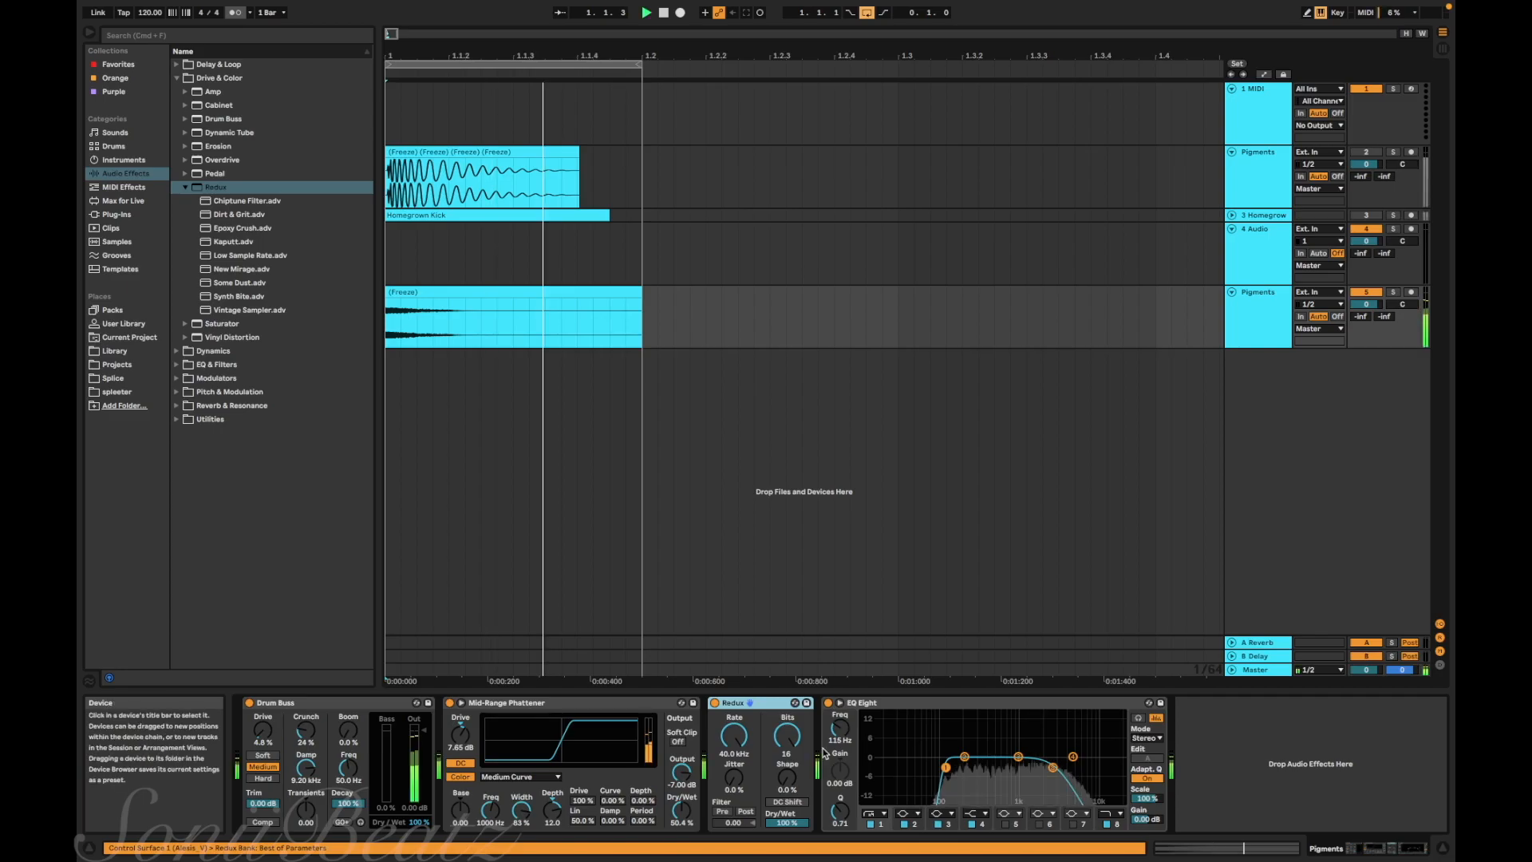
pyautogui.press('space')
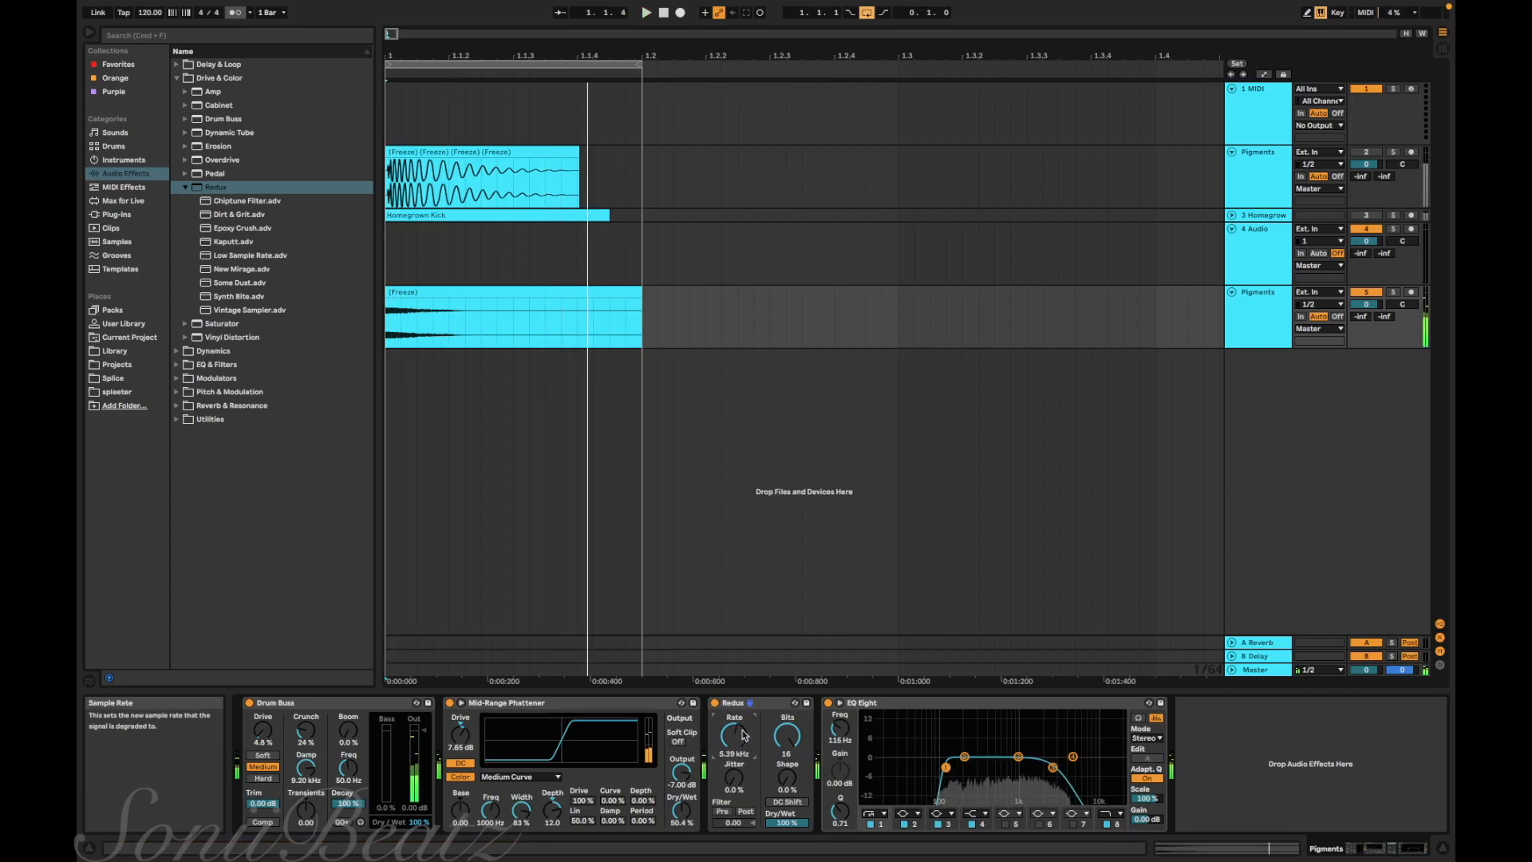
pyautogui.moveTo(742, 734); pyautogui.dragTo(742, 718)
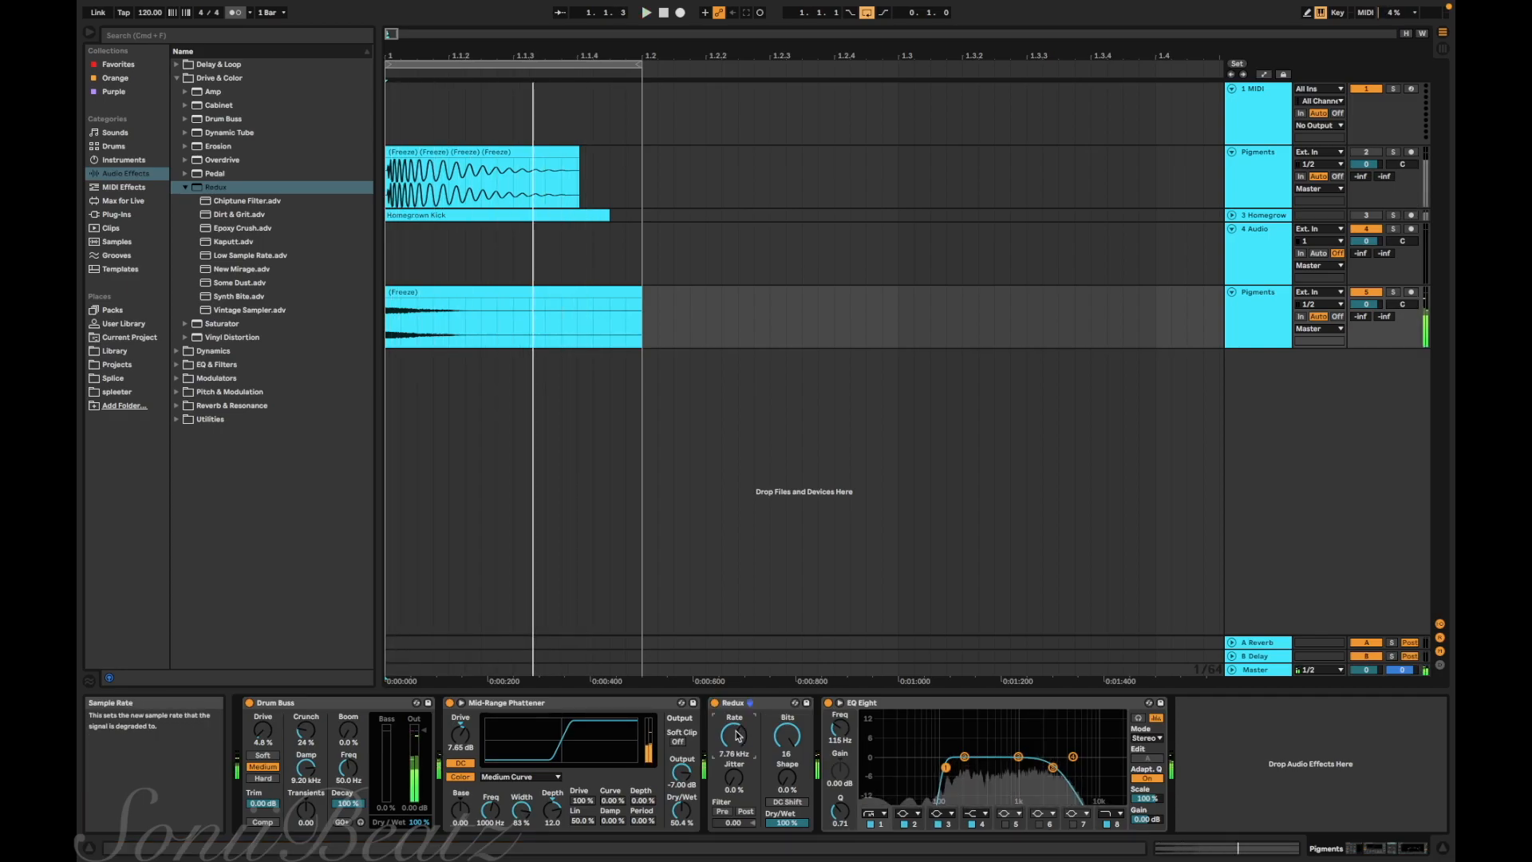
pyautogui.click(714, 703)
# Step: Turn off transient looping in the snare clip's Beats warp settings and adjust its transient envelope while auditioning
pyautogui.doubleClick(432, 293)
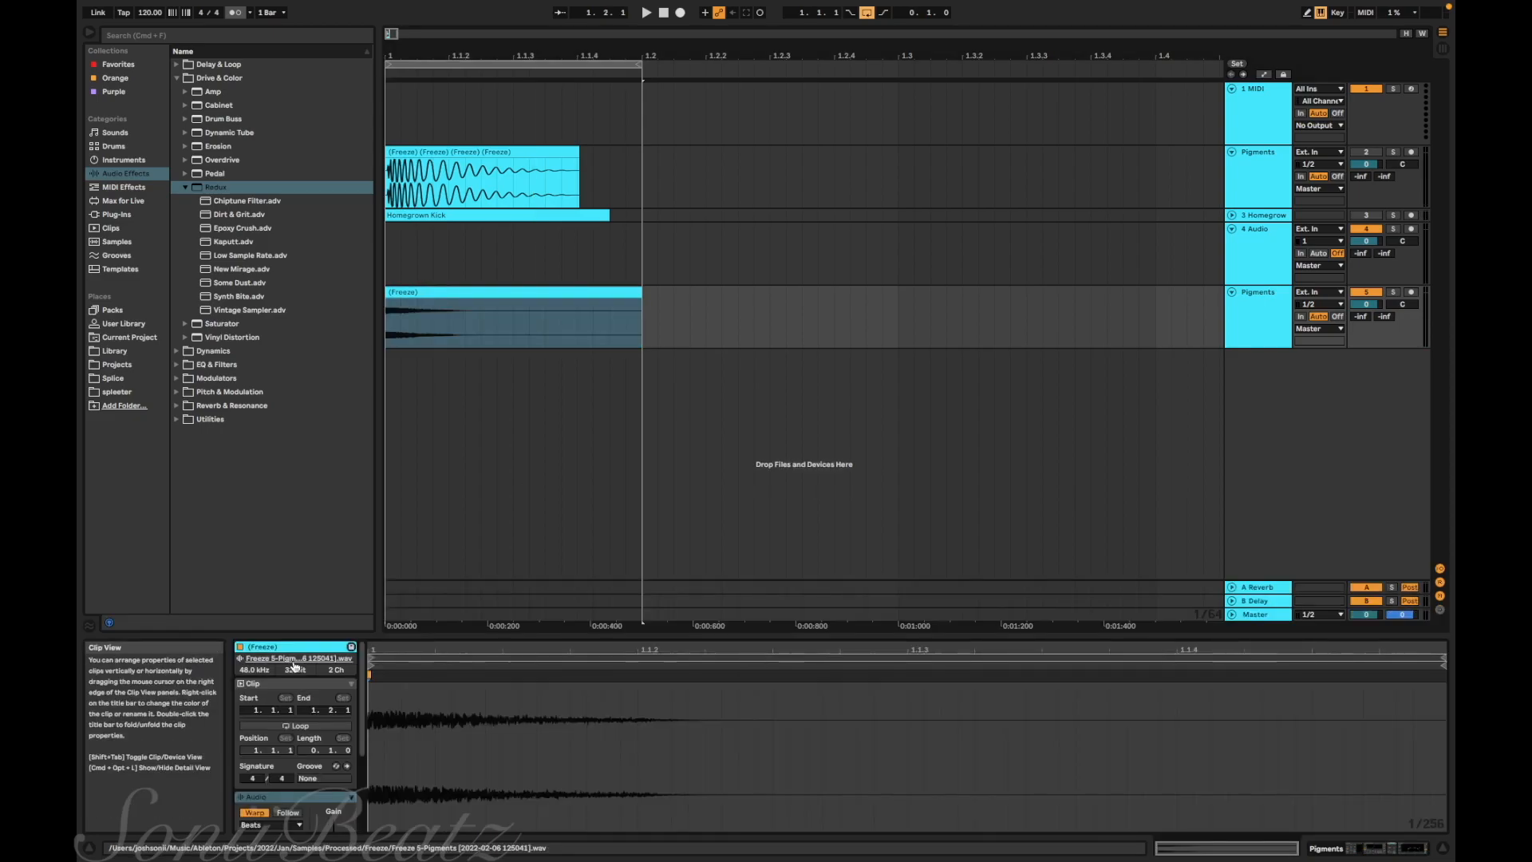
pyautogui.moveTo(402, 634); pyautogui.dragTo(402, 470)
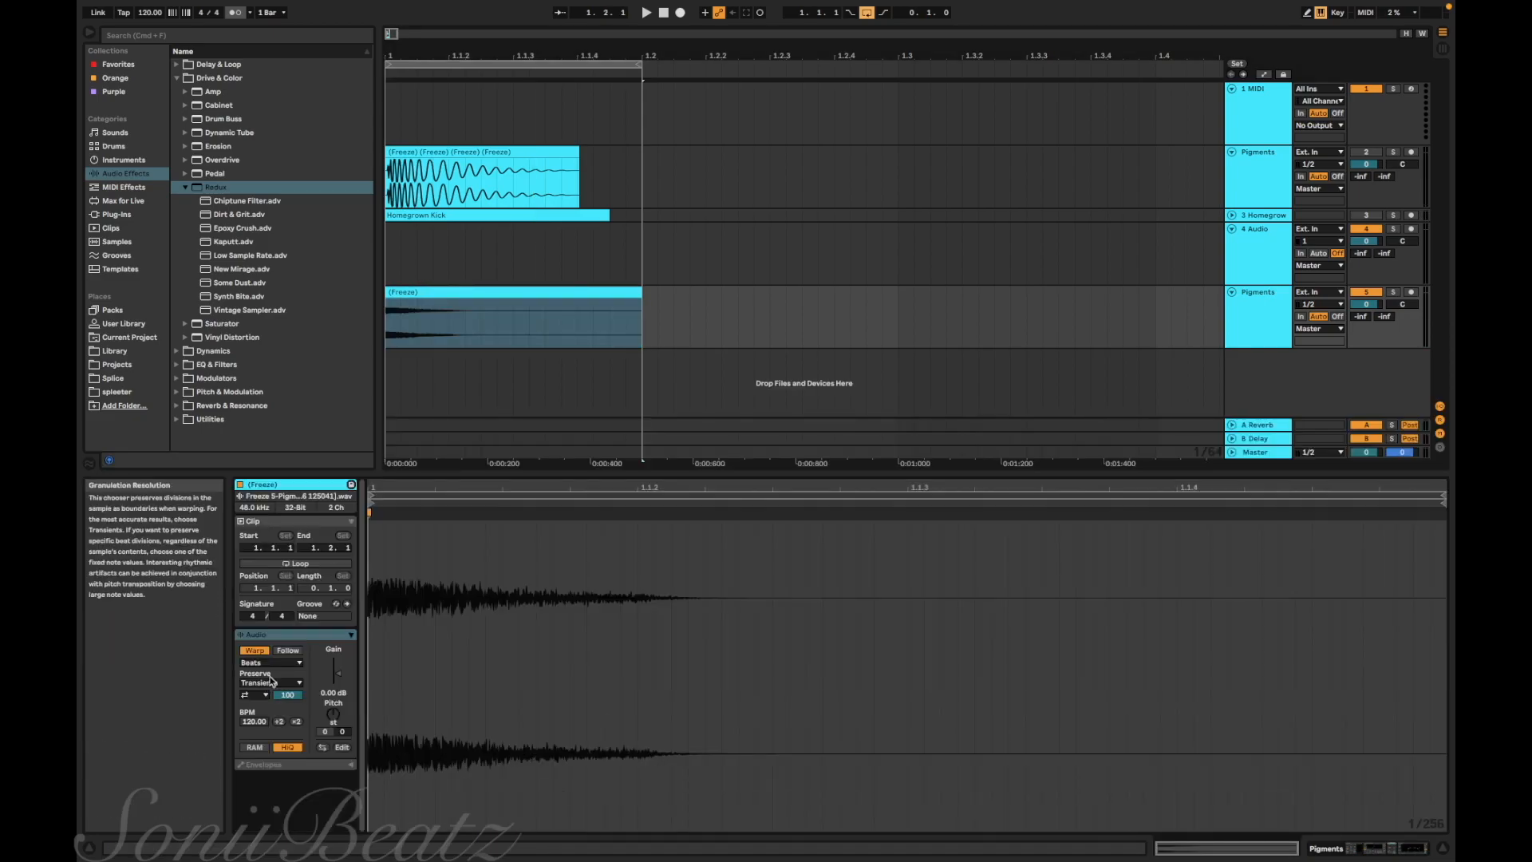
pyautogui.click(261, 694)
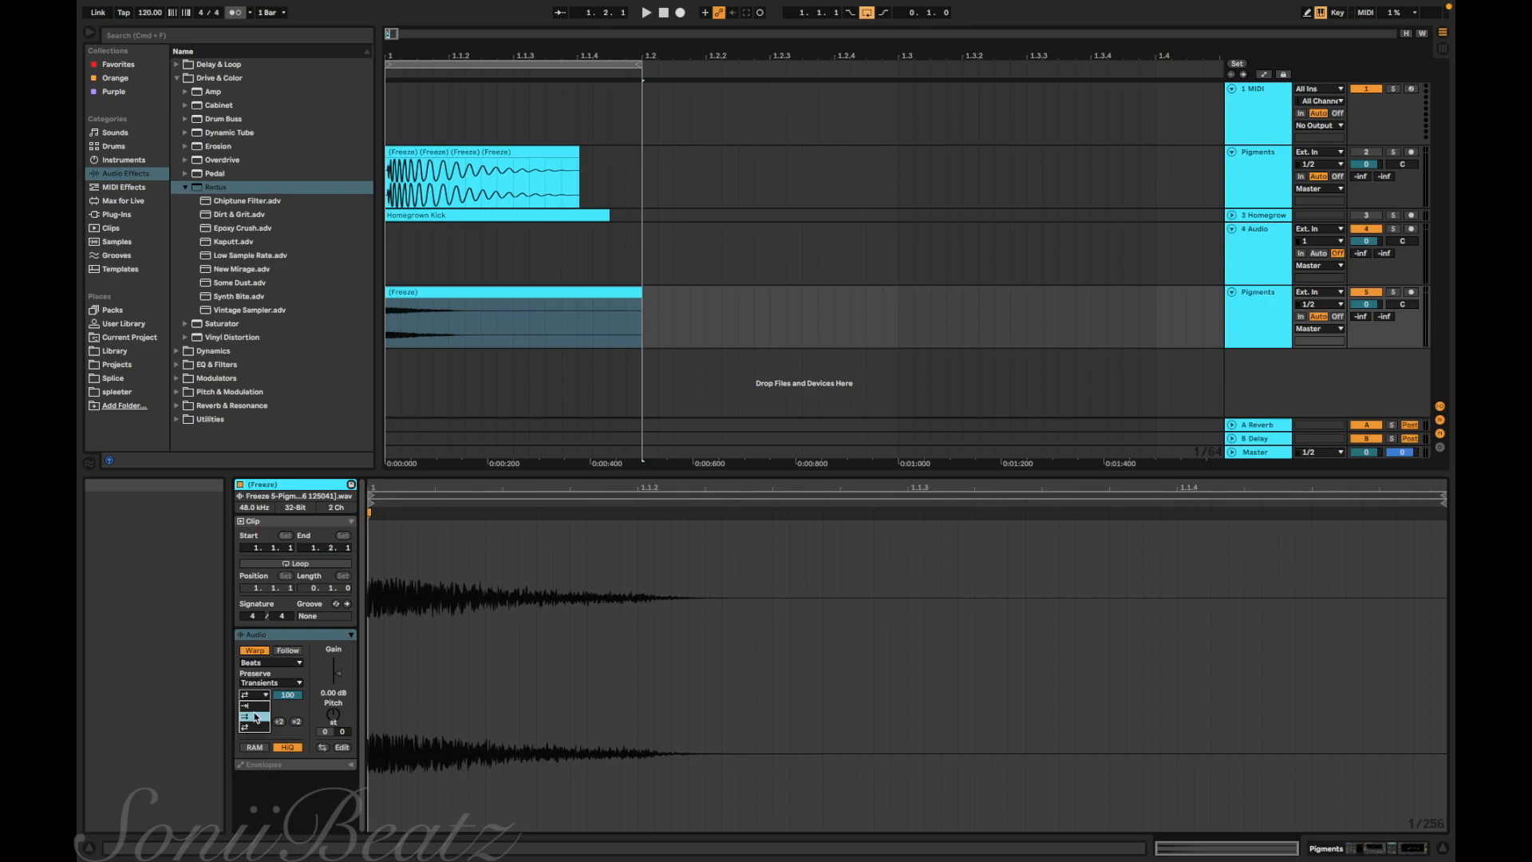
pyautogui.click(256, 705)
pyautogui.press('space')
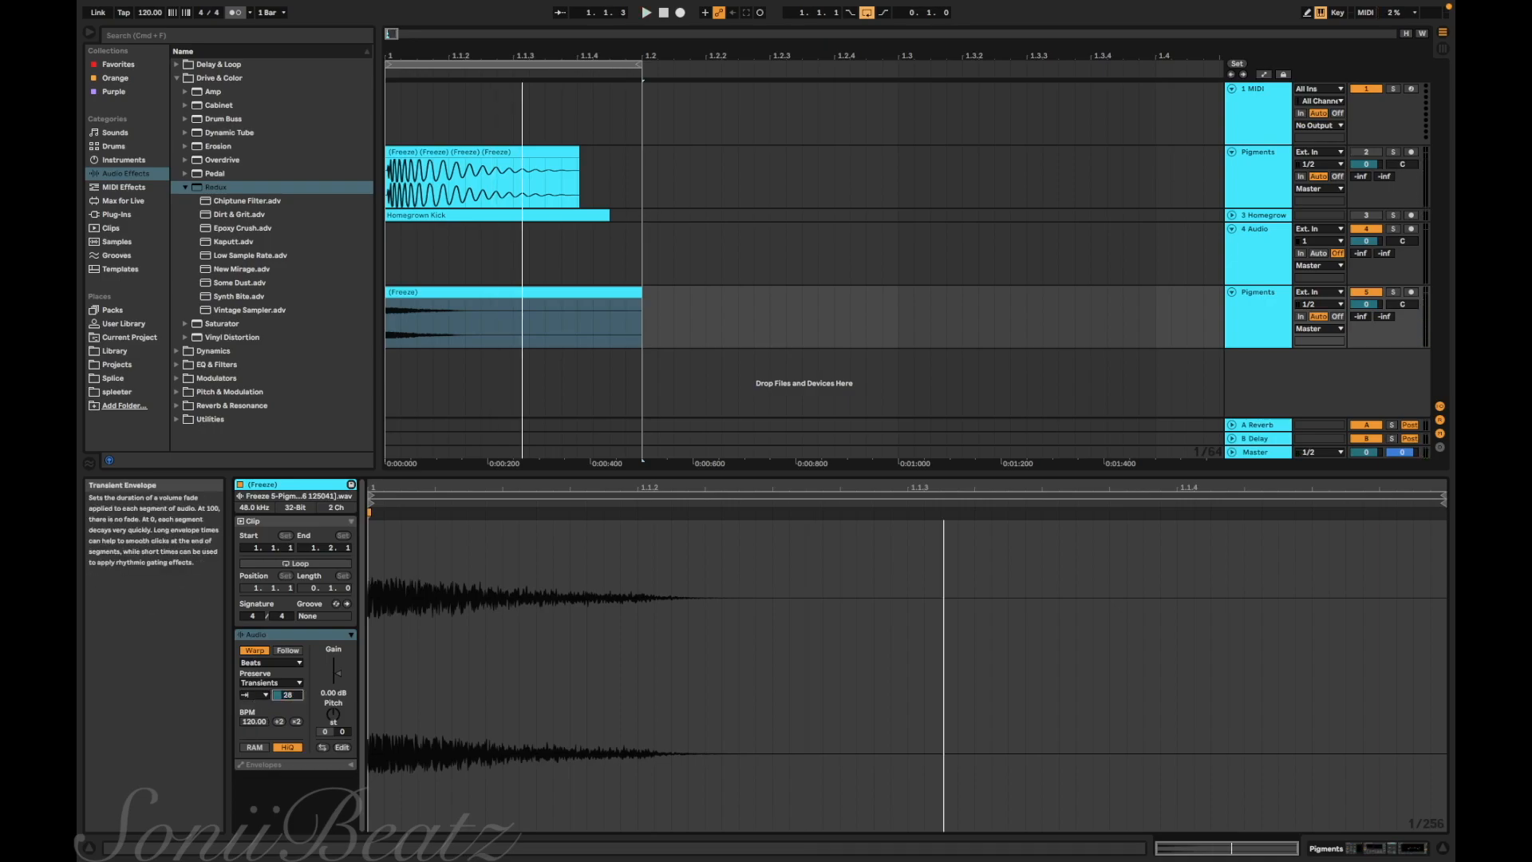
pyautogui.moveTo(292, 702); pyautogui.dragTo(292, 674)
pyautogui.press('space')
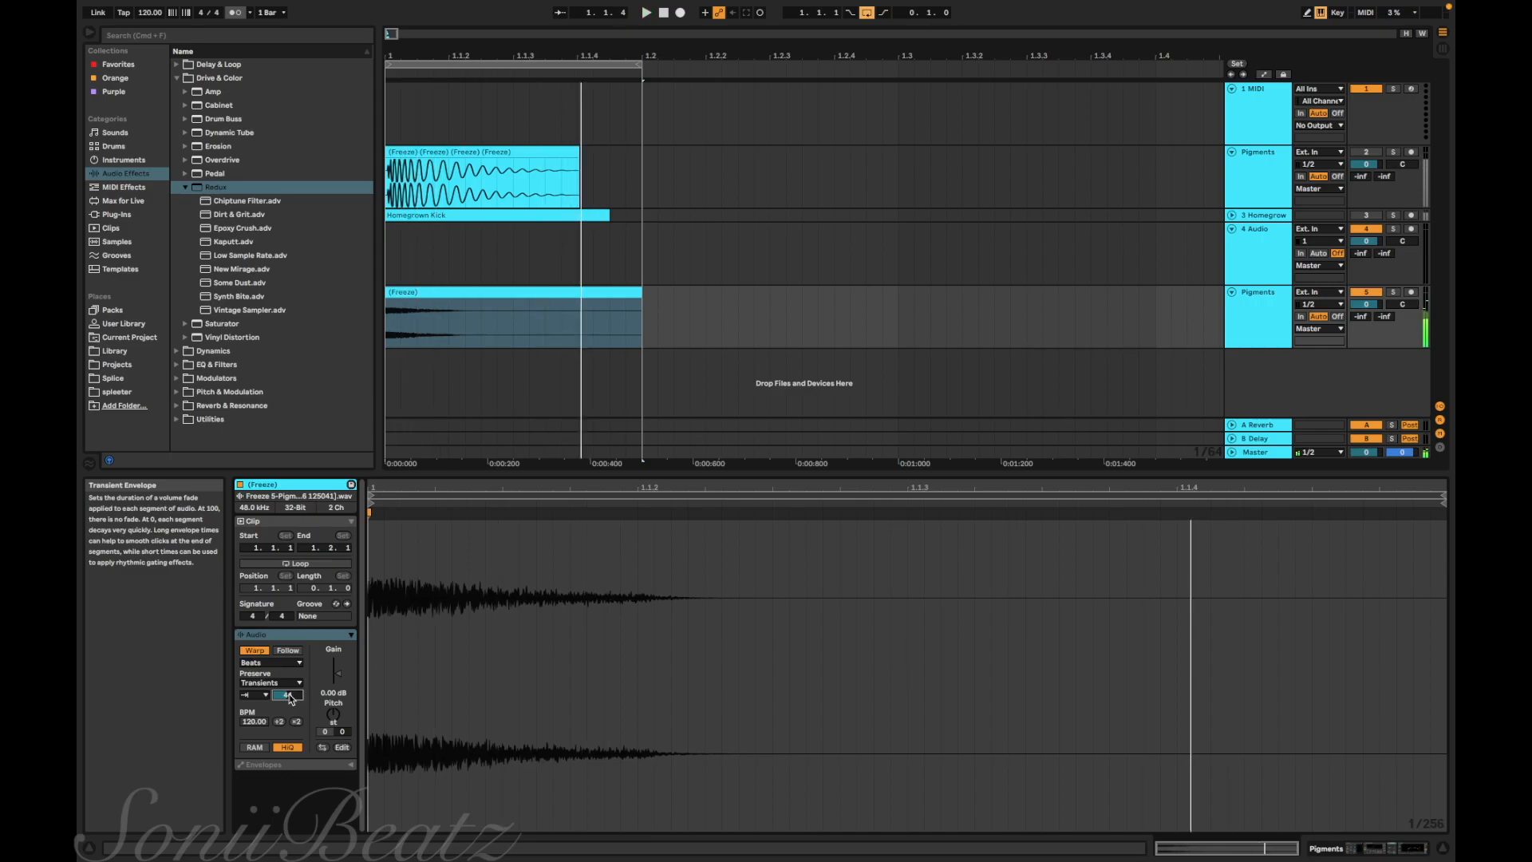
# Step: Raise the Drive of Drum Buss on the snare track to about 28% while auditioning
pyautogui.click(1241, 334)
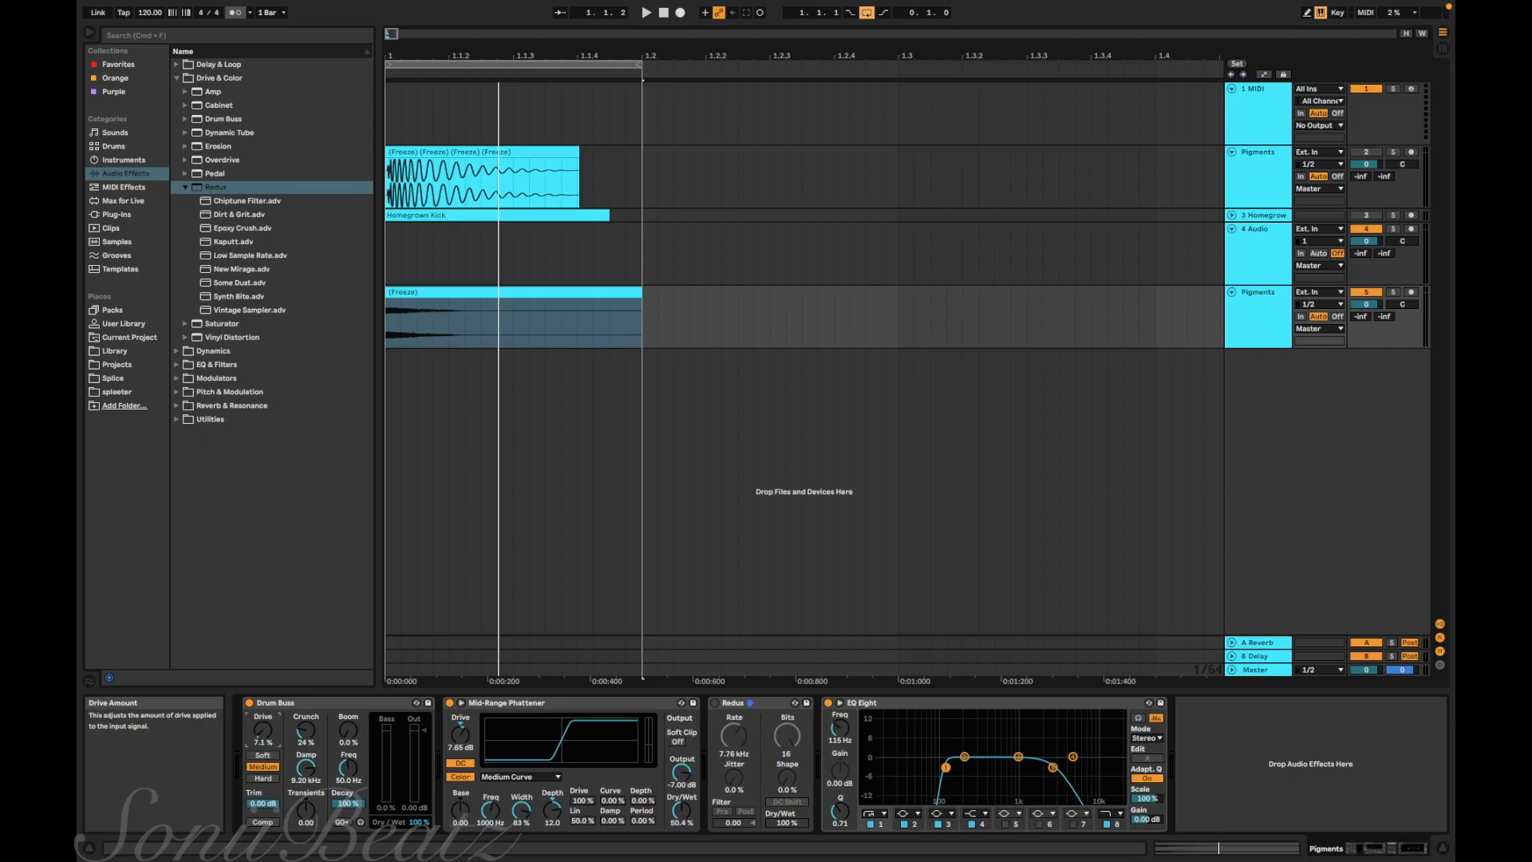
pyautogui.moveTo(268, 729); pyautogui.dragTo(267, 712)
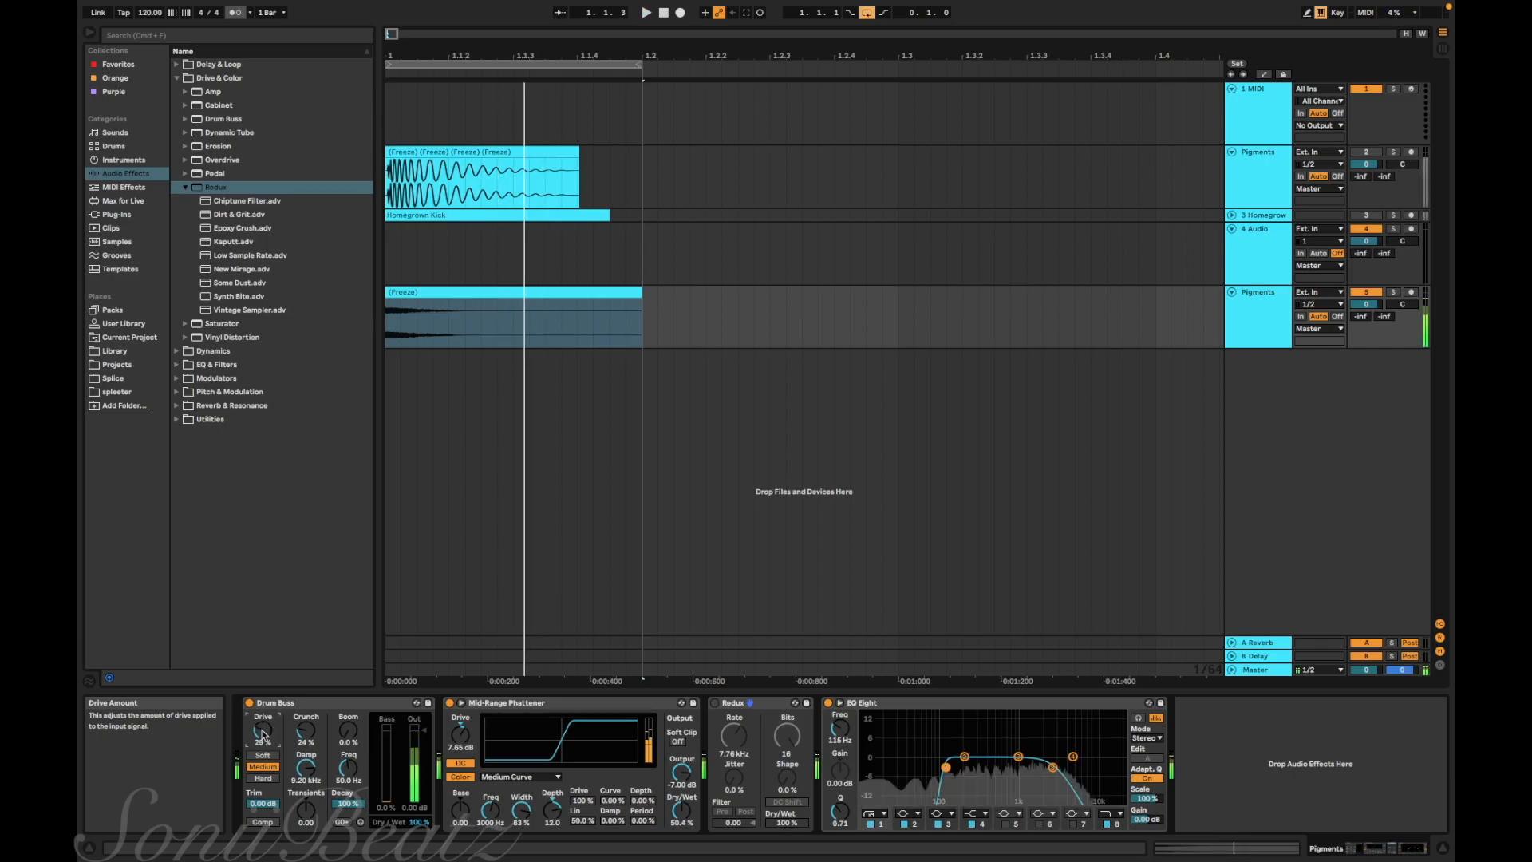
# Step: Freeze and flatten the processed snare track to audio, and delete the clip's unneeded tail
pyautogui.rightClick(1250, 333)
pyautogui.click(1279, 408)
pyautogui.rightClick(1254, 302)
pyautogui.click(1277, 389)
pyautogui.press('Delete')
pyautogui.click(609, 297)
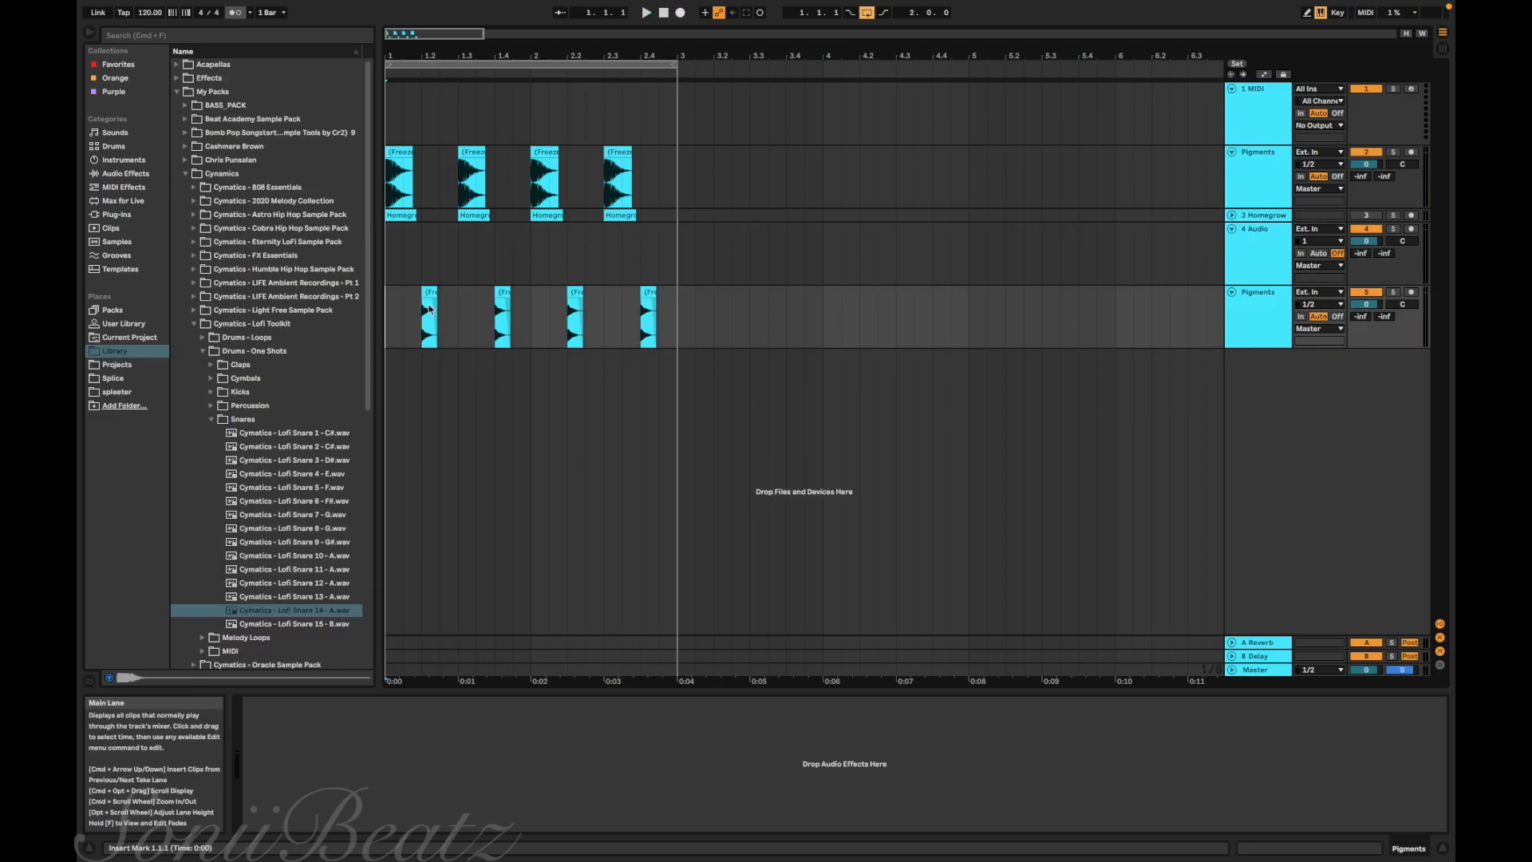
pyautogui.press('+')
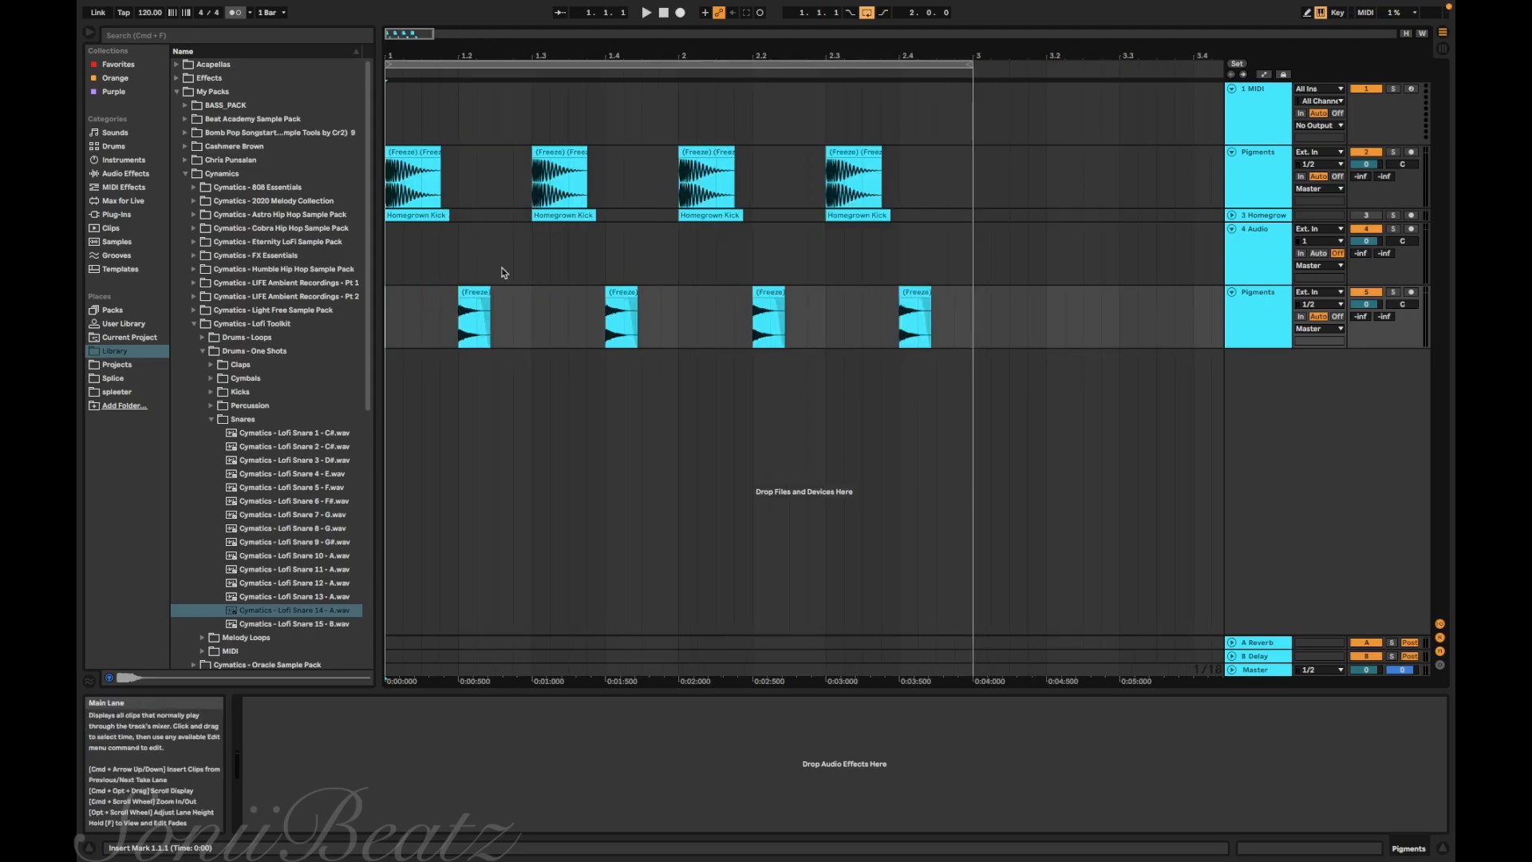